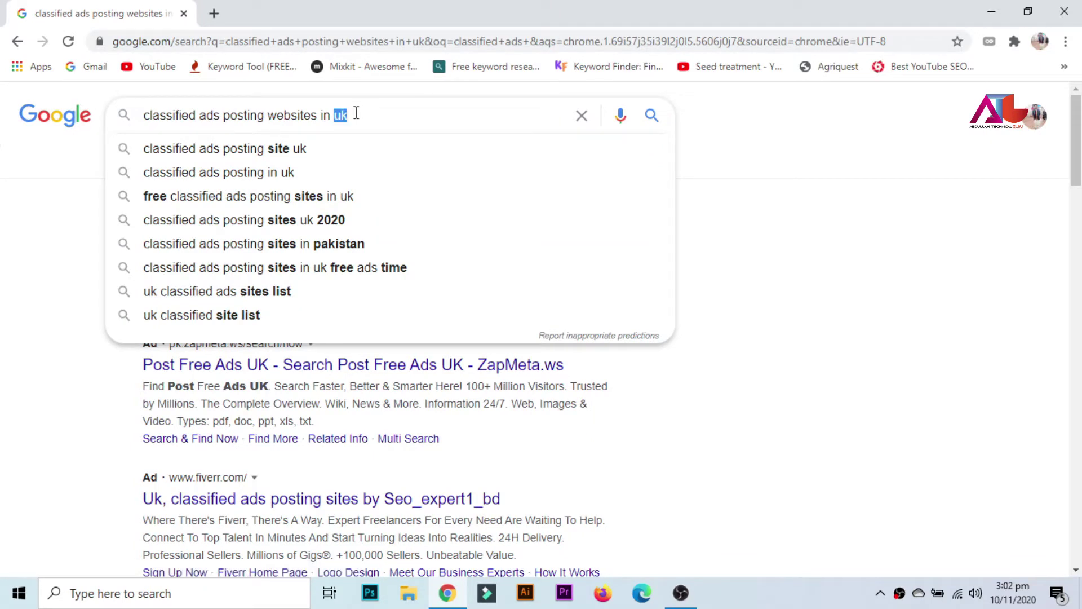
# Open the cadslist.com and 4seohelp.com UK classified sites results from the Google search in new tabs.
pyautogui.click(901, 260)
pyautogui.scroll(-10, 620, 193)
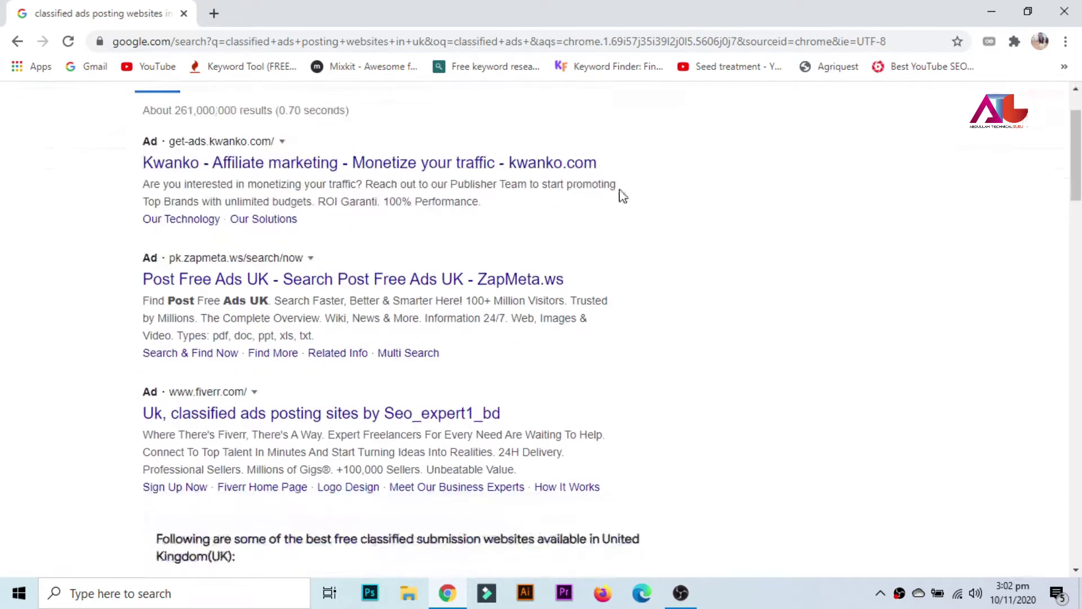
pyautogui.middleClick(288, 314)
pyautogui.middleClick(276, 444)
pyautogui.scroll(-3, 333, 339)
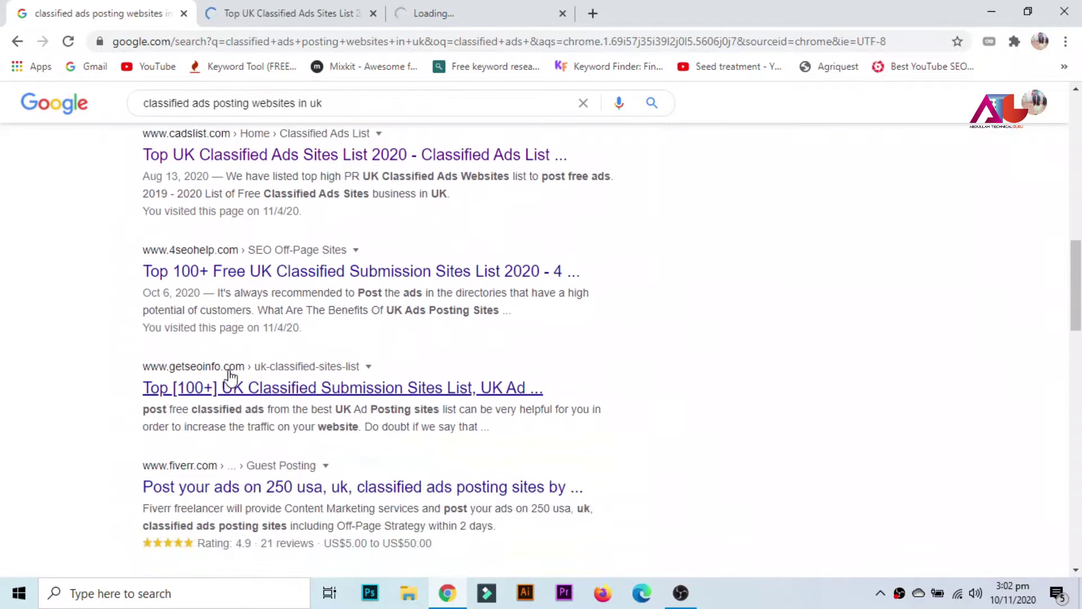
# Accept the privacy notice on the Cadslist page and examine its table of UK classified ads sites.
pyautogui.click(278, 9)
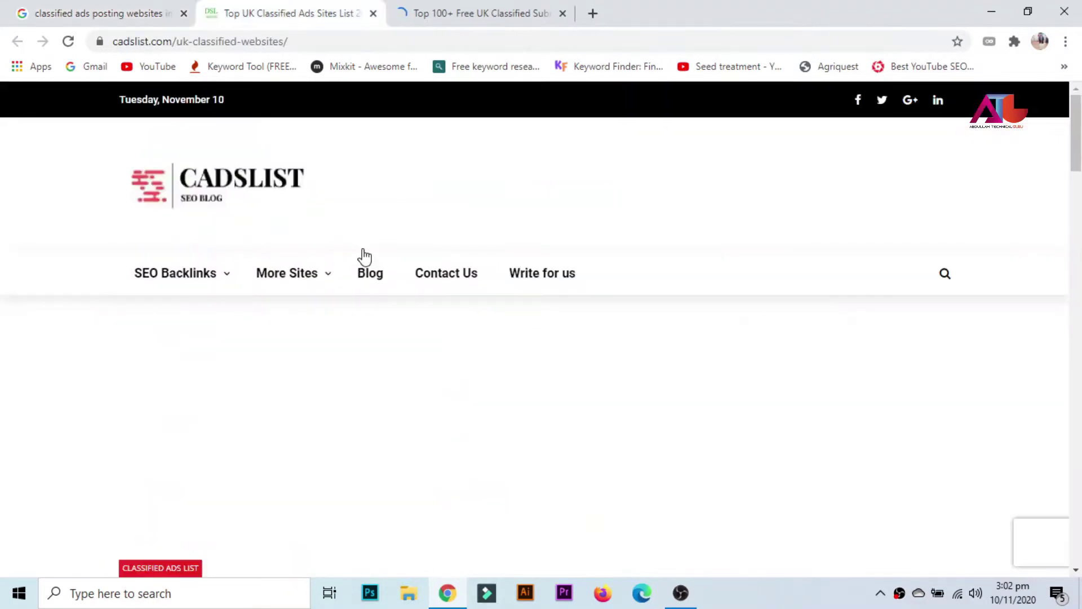
pyautogui.scroll(-5, 362, 235)
pyautogui.scroll(-10, 363, 253)
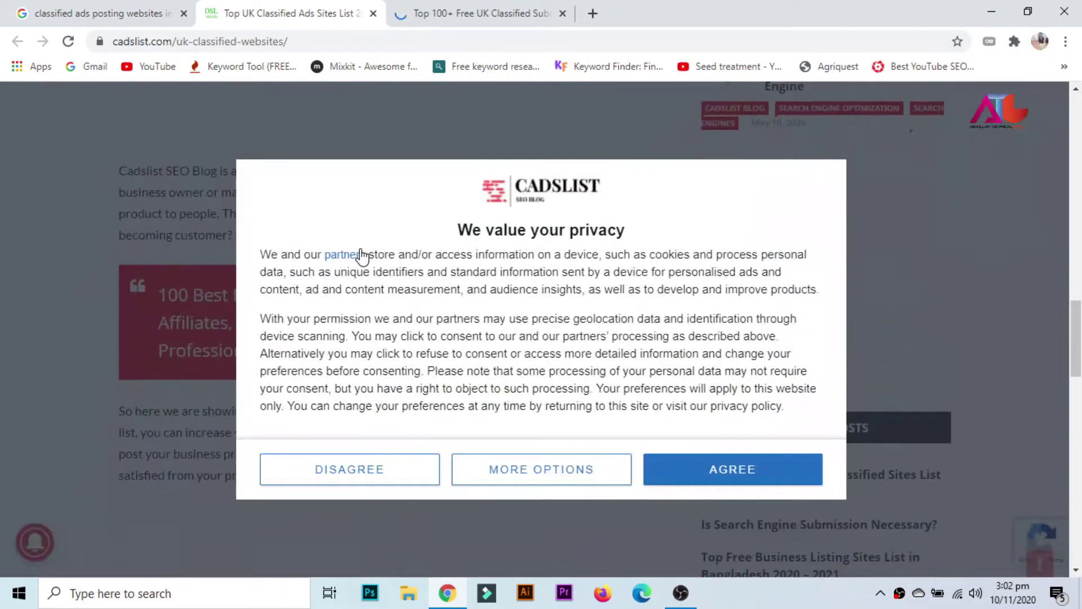
pyautogui.click(720, 470)
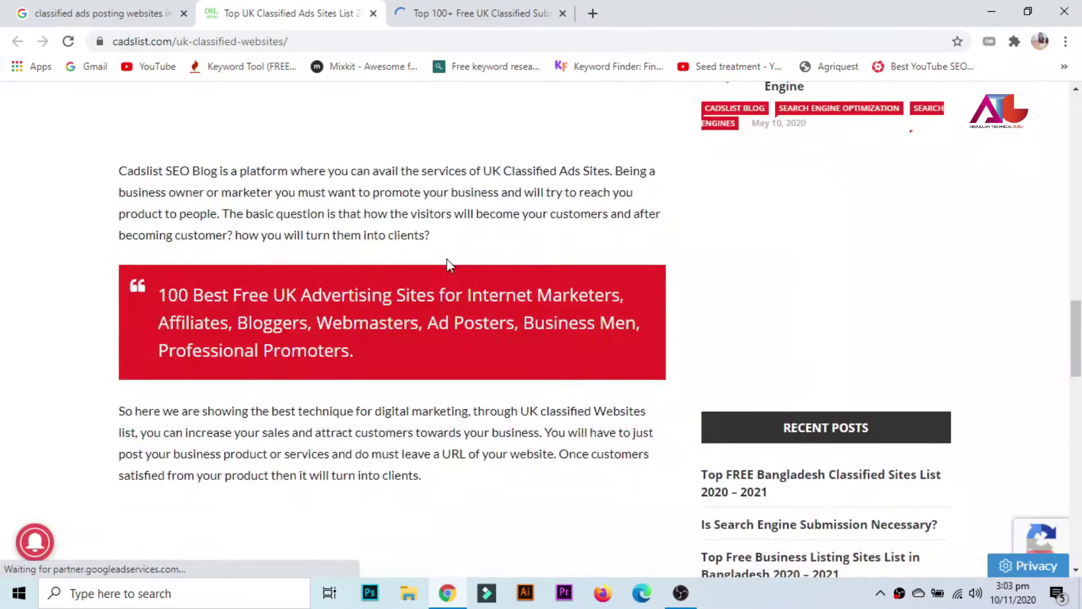
pyautogui.scroll(-6, 443, 261)
pyautogui.scroll(-6, 445, 266)
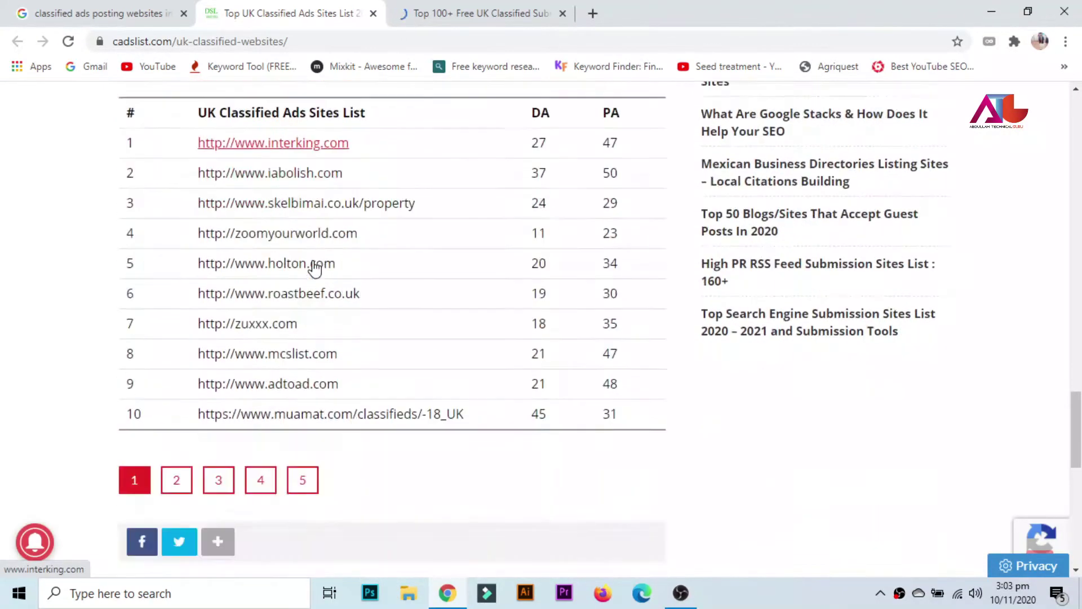
# Examine the 4seohelp article's sponsored sites and its Top 10 Free Classified Ads Websites in United Kingdom list.
pyautogui.click(445, 17)
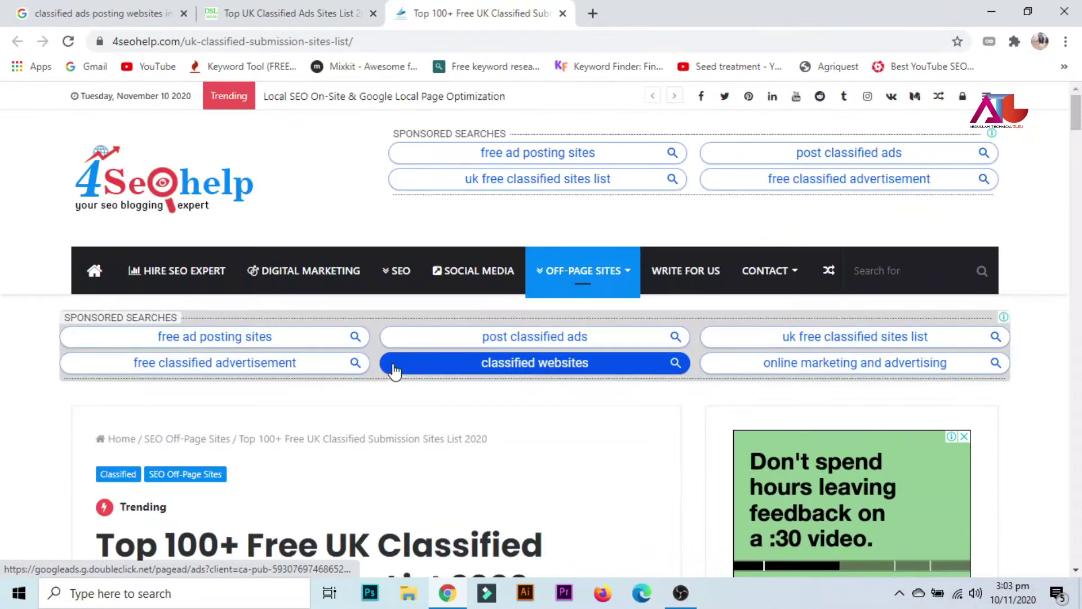
pyautogui.scroll(-12, 394, 361)
pyautogui.scroll(-10, 395, 344)
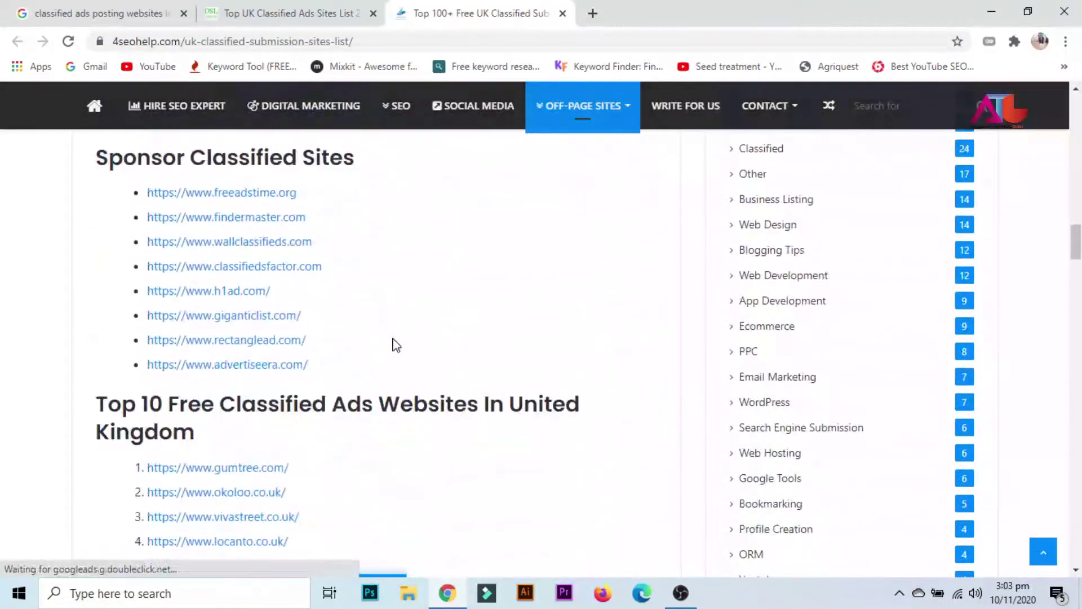
pyautogui.scroll(-3, 241, 367)
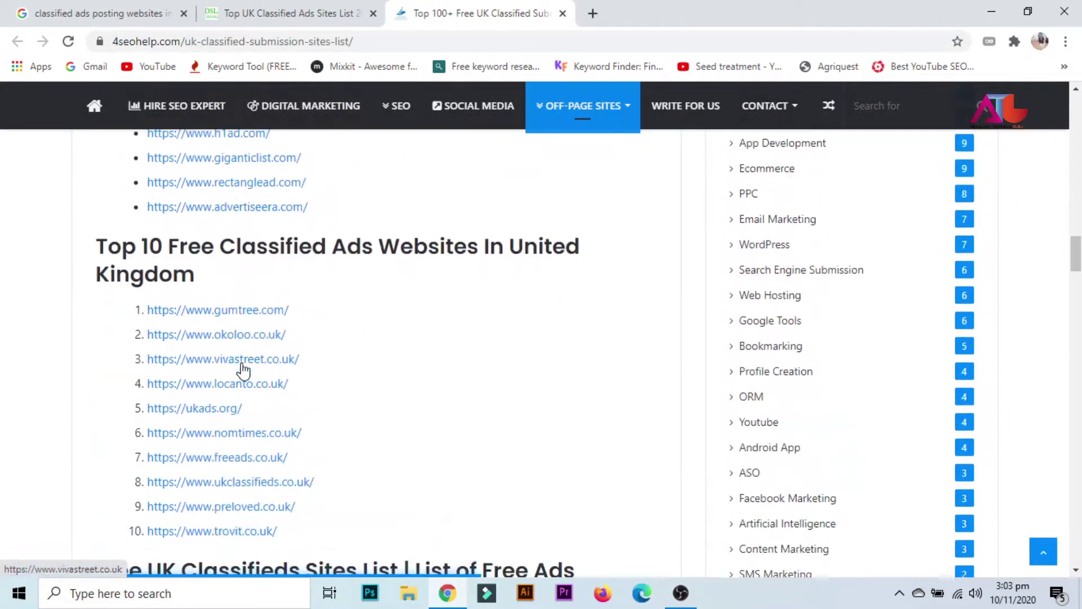
pyautogui.scroll(-4, 259, 512)
pyautogui.scroll(2, 298, 353)
pyautogui.scroll(2, 268, 228)
# Open gumtree.com, okoloo.co.uk and vivastreet.co.uk from the top 10 list in separate new tabs.
pyautogui.middleClick(252, 313)
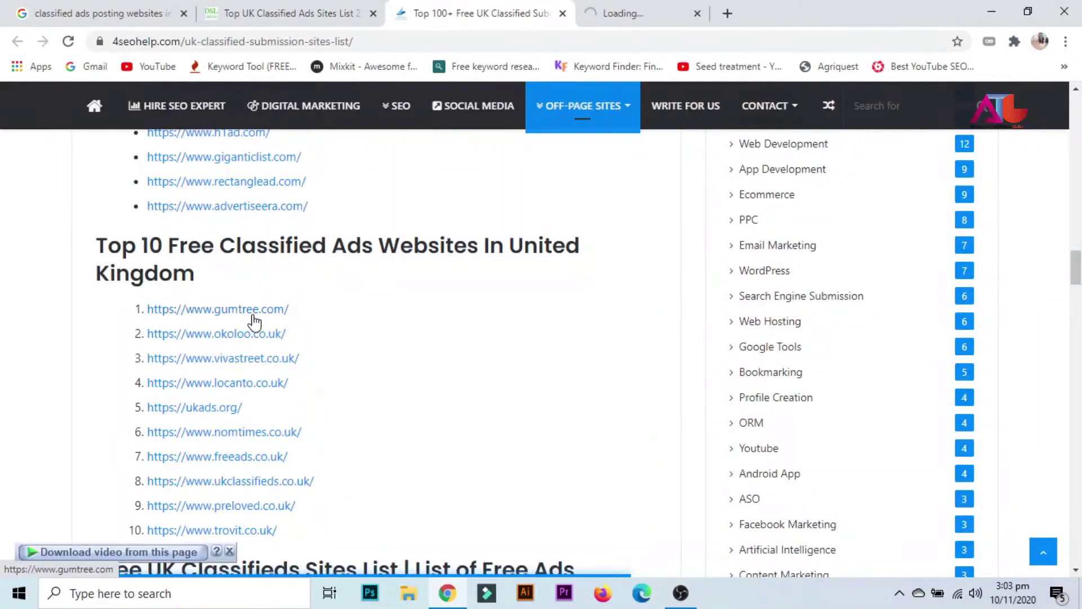
pyautogui.middleClick(246, 345)
pyautogui.middleClick(249, 360)
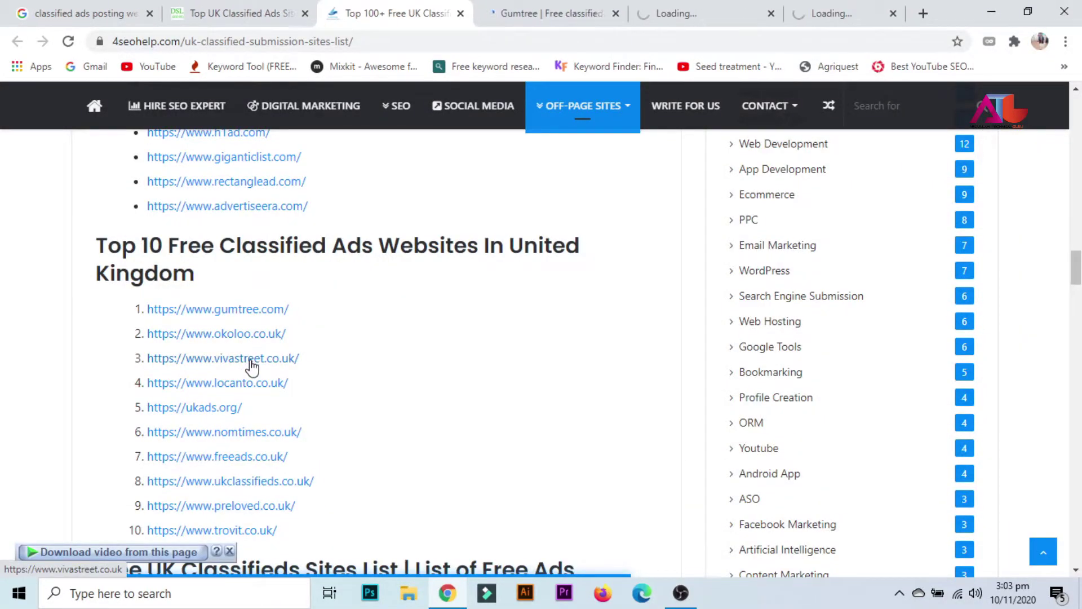
pyautogui.click(529, 4)
pyautogui.click(355, 9)
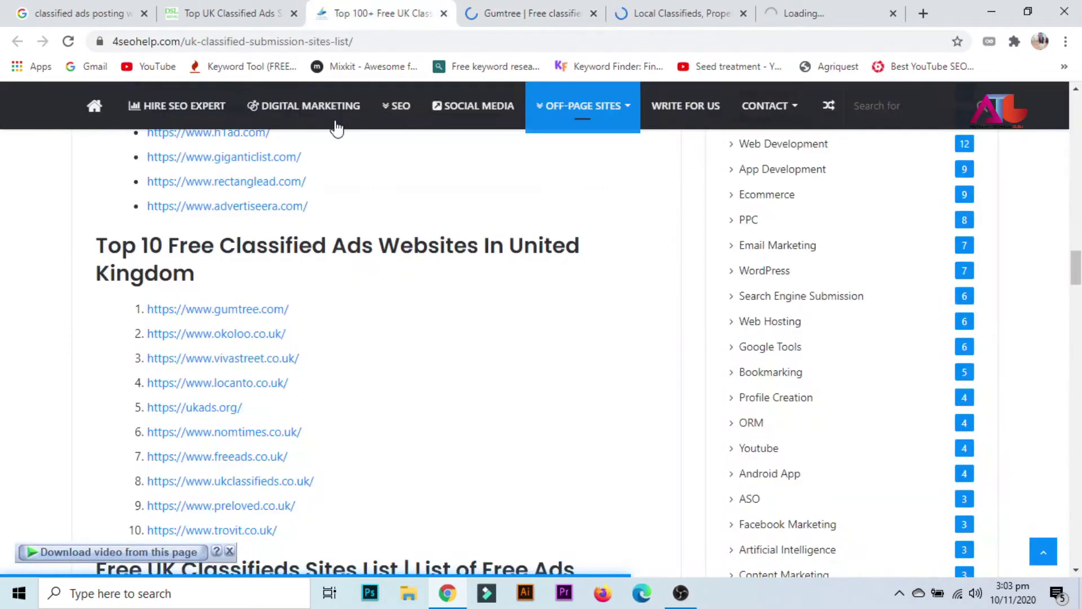
# Look over the home pages of Gumtree, Okoloo and Vivastreet one after another.
pyautogui.click(532, 12)
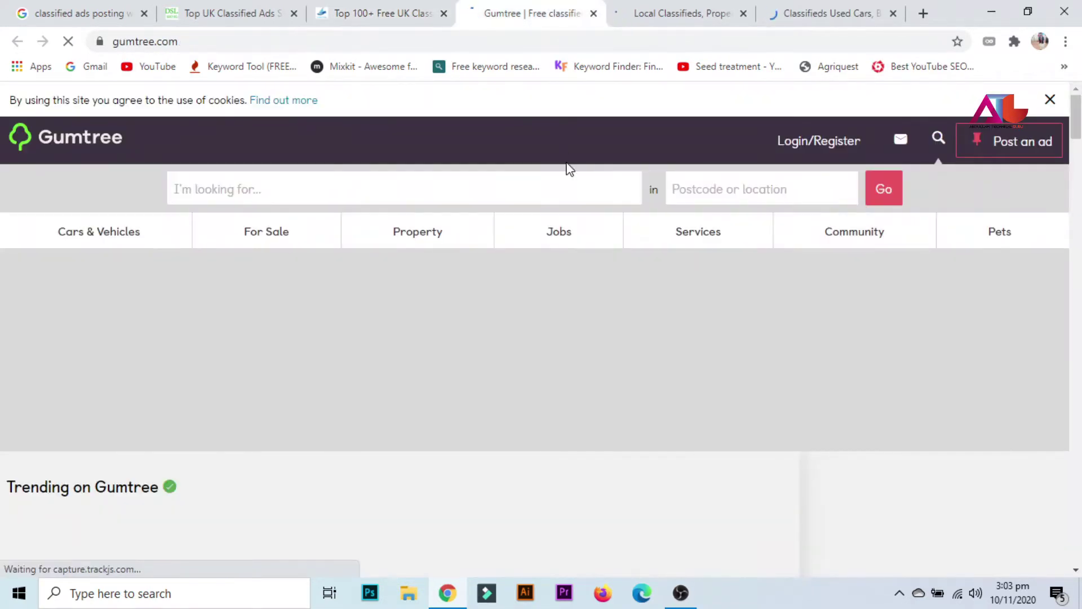
pyautogui.click(716, 7)
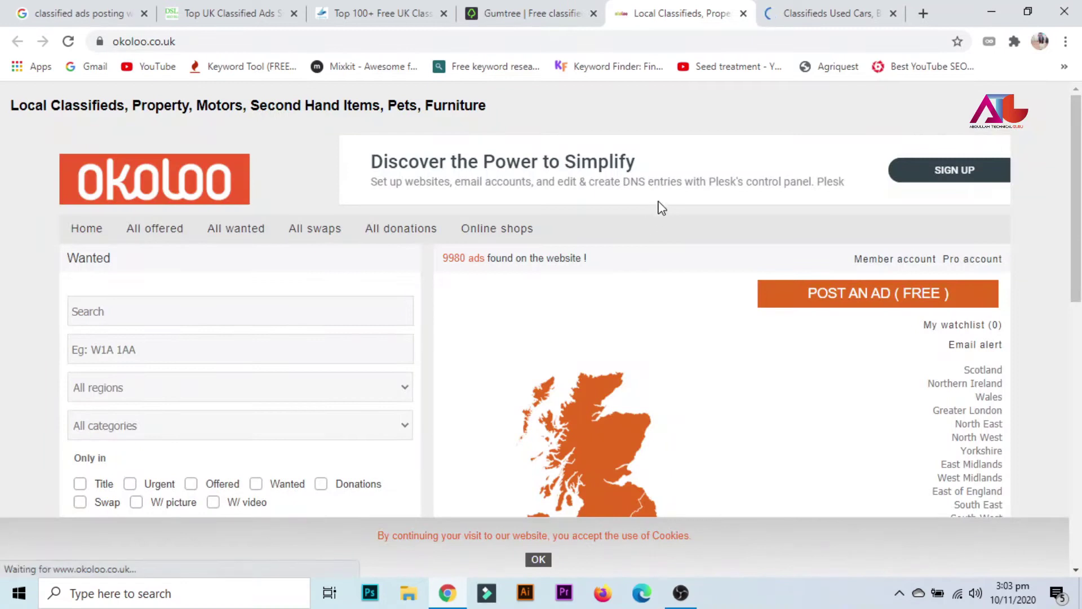
pyautogui.click(802, 7)
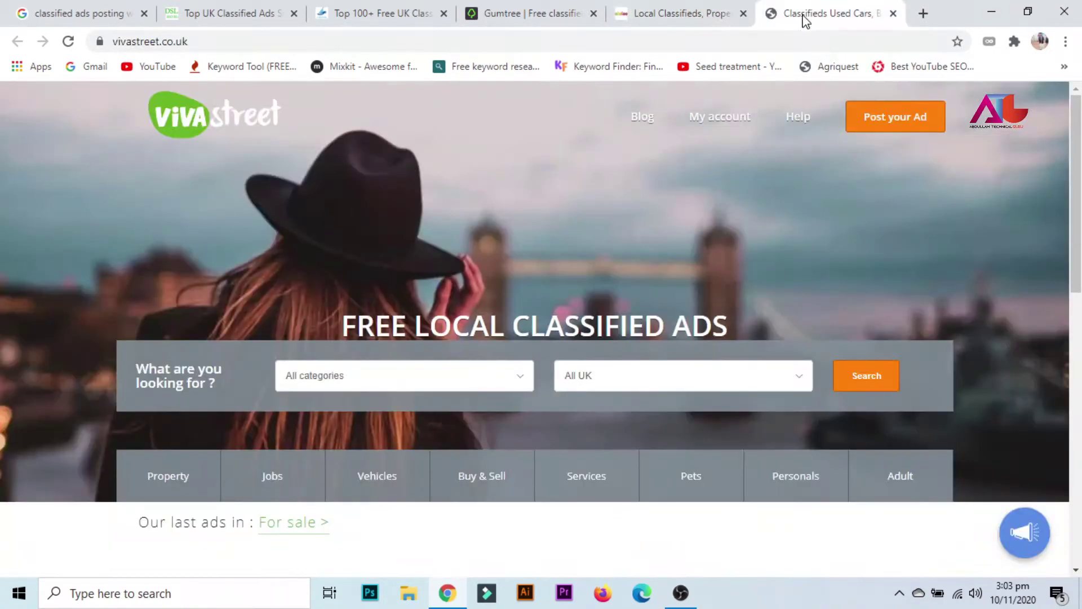
pyautogui.click(505, 7)
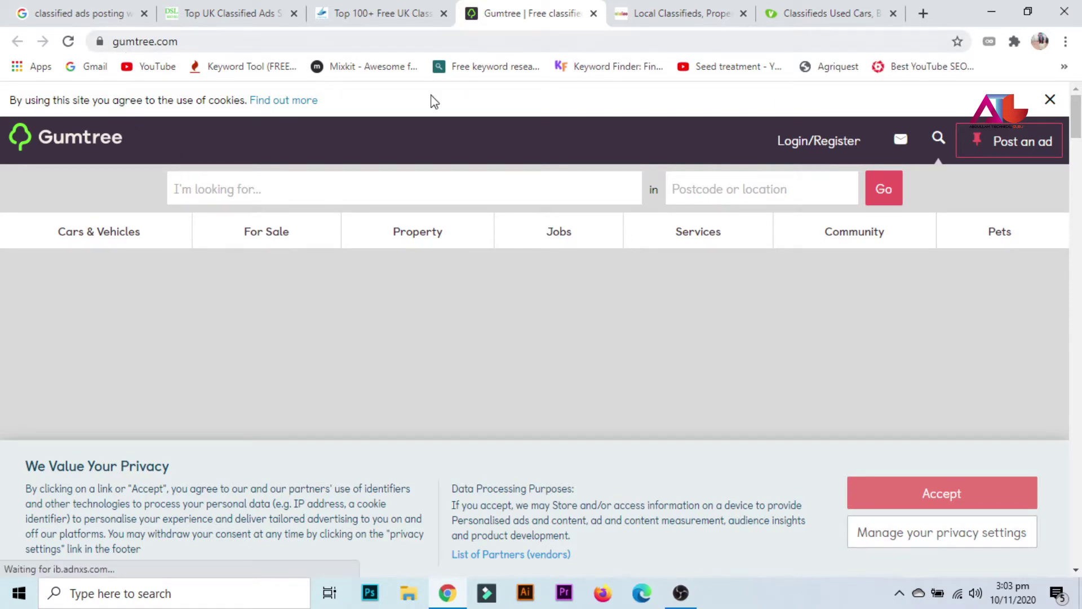
pyautogui.click(620, 8)
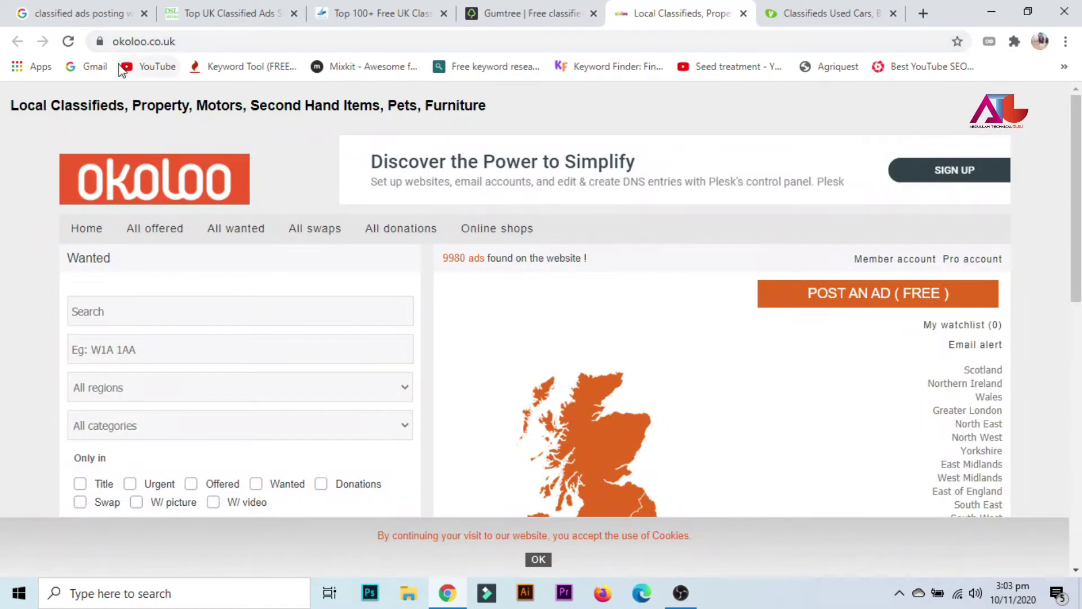
pyautogui.click(828, 8)
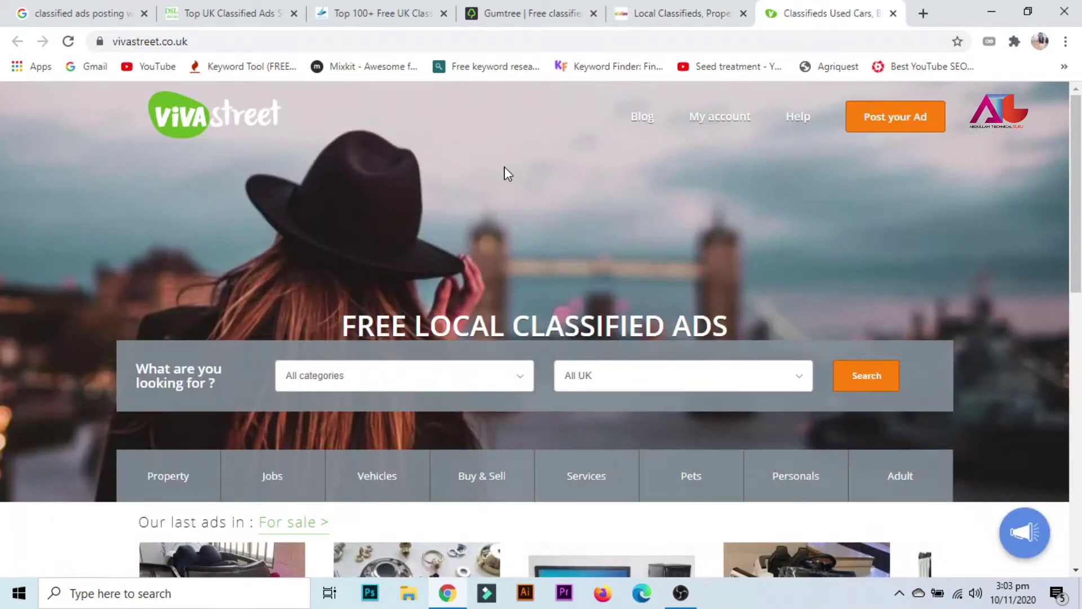
# Return to the 4seohelp article and highlight its top 10 list of UK classified websites, then clear the highlight.
pyautogui.click(477, 12)
pyautogui.click(375, 13)
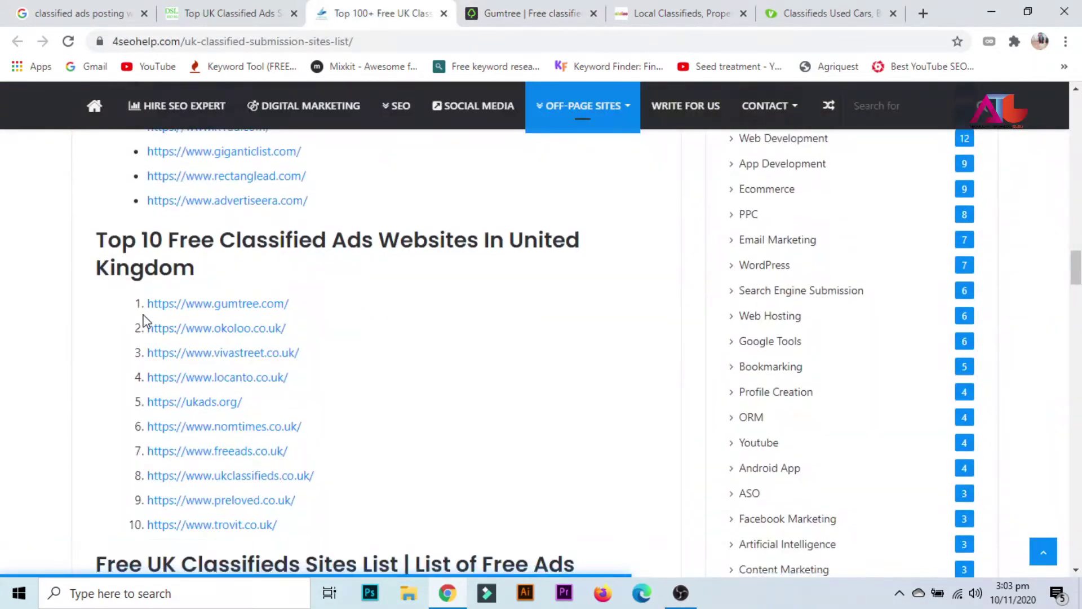
pyautogui.scroll(-1, 144, 321)
pyautogui.moveTo(138, 218); pyautogui.dragTo(415, 483)
pyautogui.click(427, 453)
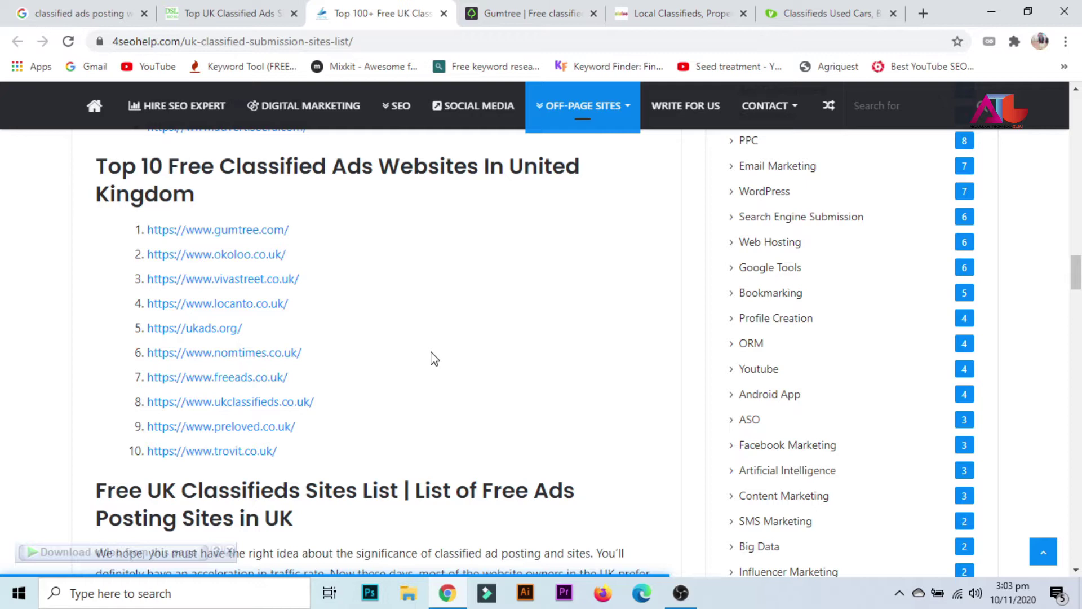
# Start posting an ad on Gumtree and sign in with the second listed Google account.
pyautogui.click(476, 10)
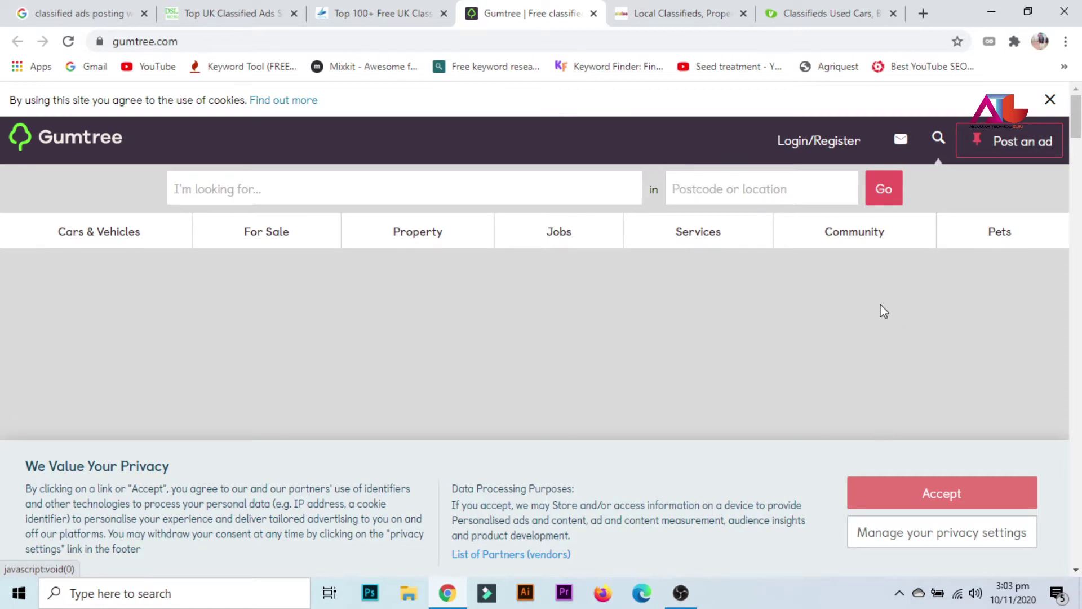
pyautogui.click(1006, 160)
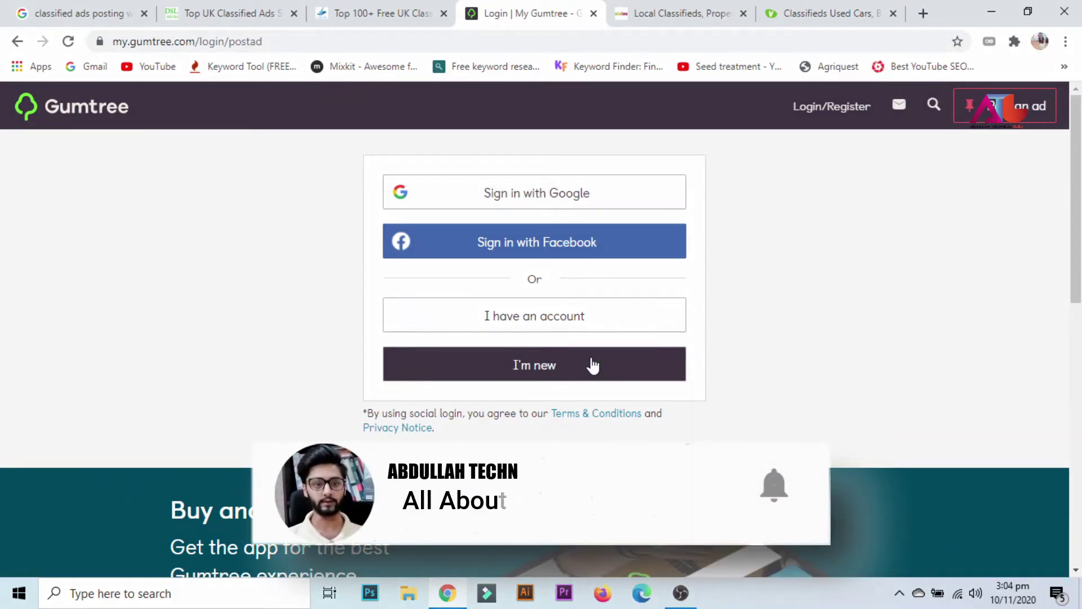
pyautogui.click(560, 201)
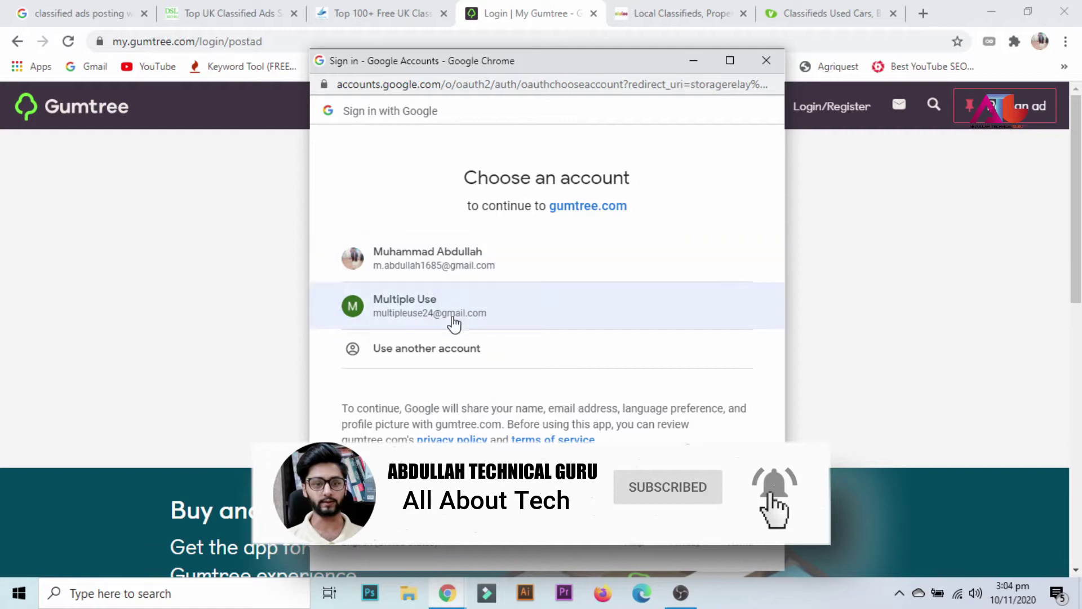
pyautogui.click(415, 304)
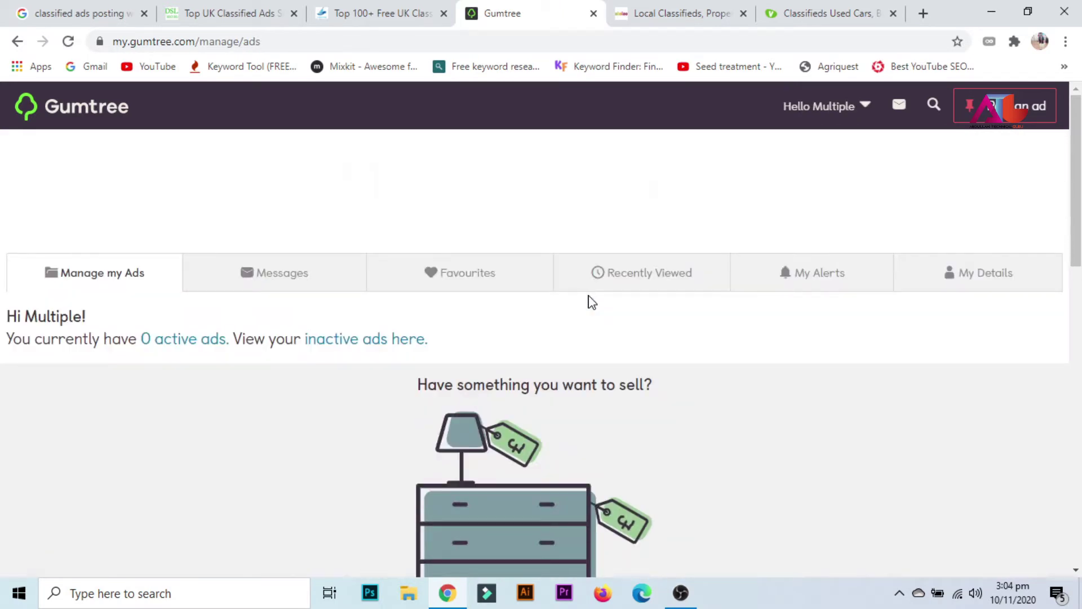
# Start a new Gumtree ad, search the categories for "Laptop" and choose PC Laptops & Netbooks.
pyautogui.scroll(-5, 593, 298)
pyautogui.click(593, 291)
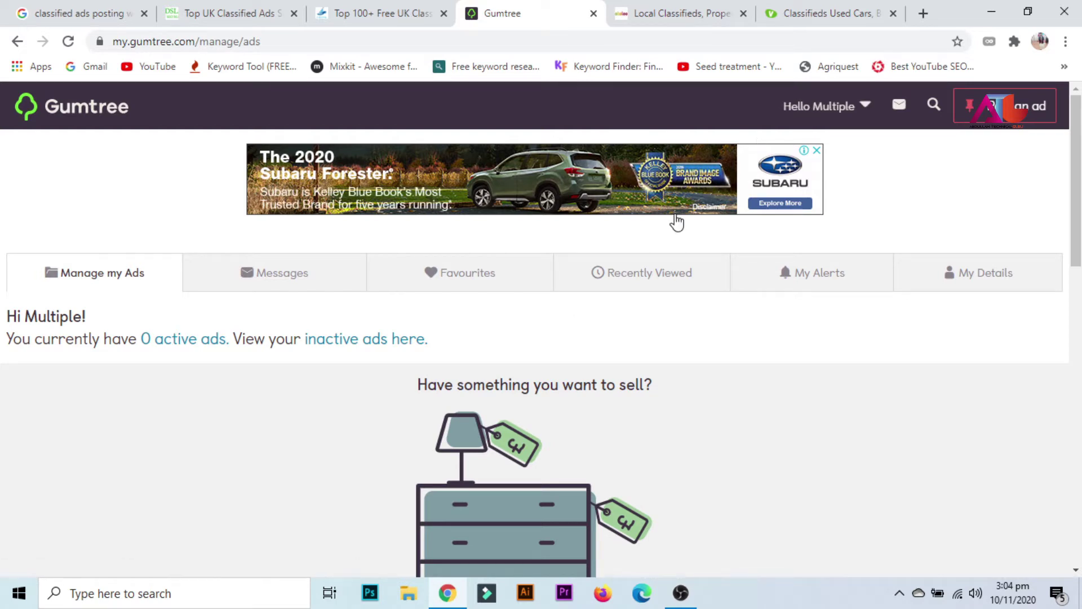
pyautogui.click(1030, 107)
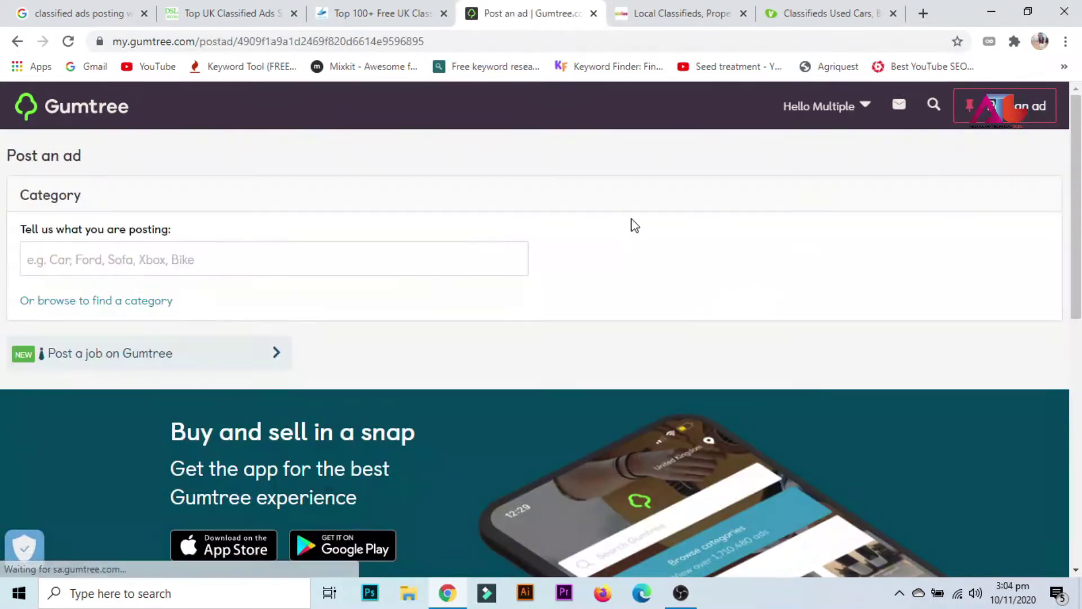
pyautogui.click(143, 259)
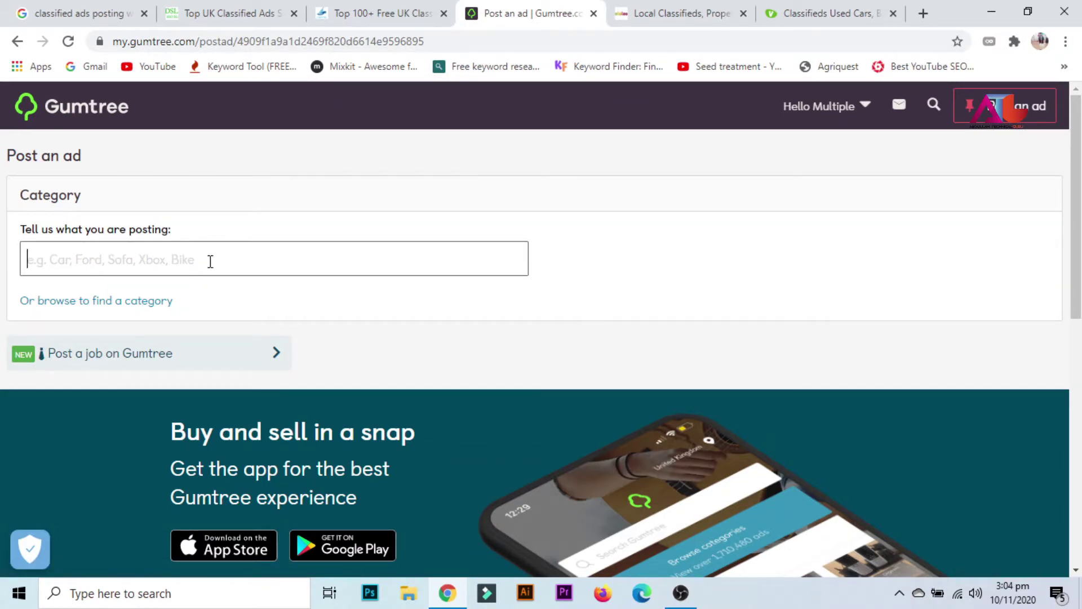
pyautogui.write('Lap')
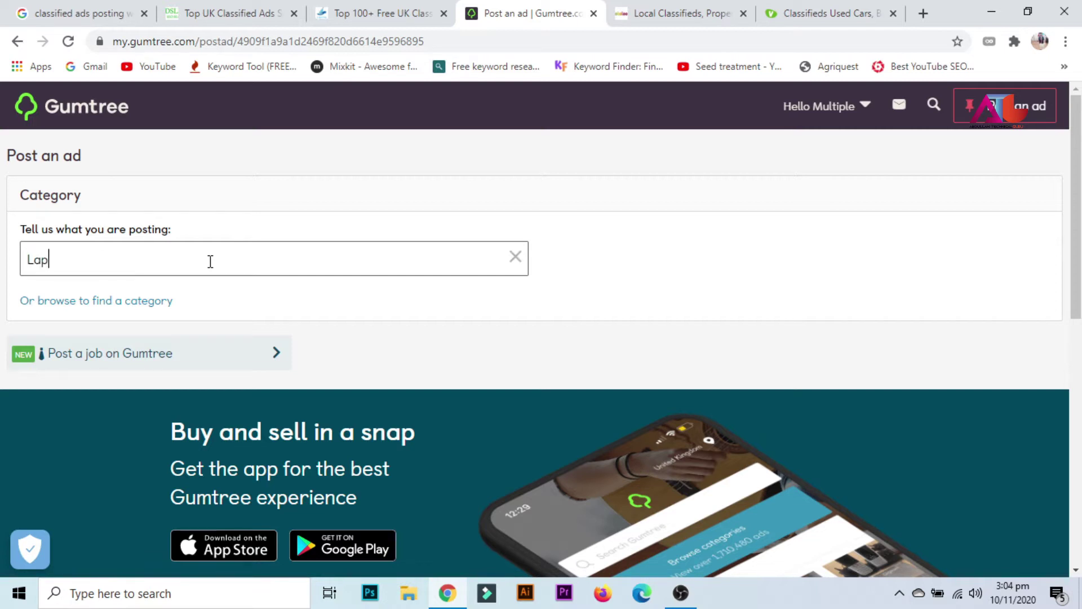
pyautogui.press('BackSpace')
pyautogui.press('BackSpace')
pyautogui.press('BackSpace')
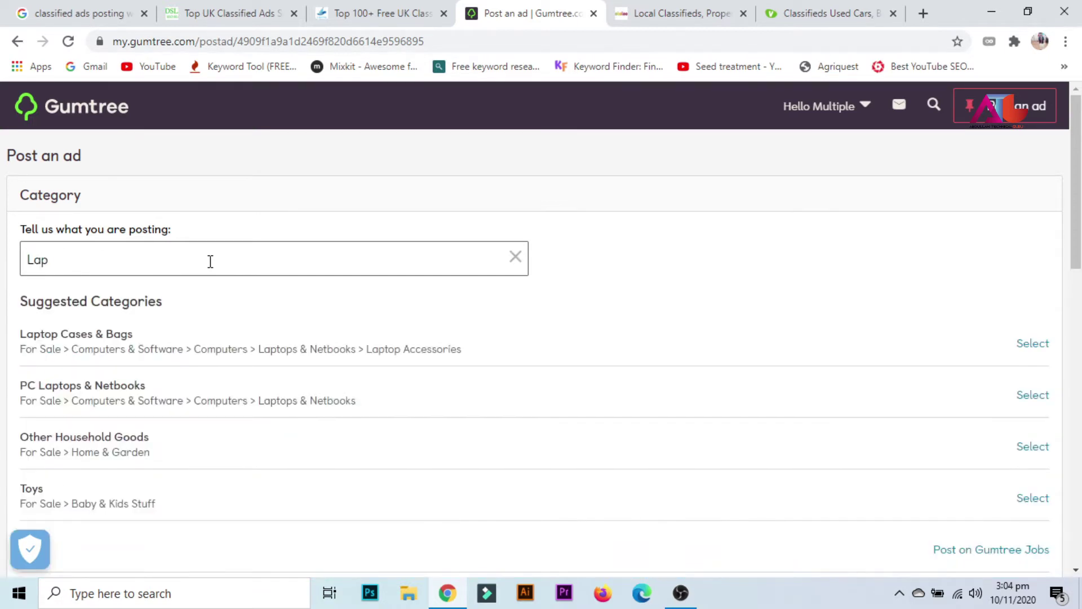
pyautogui.write('top')
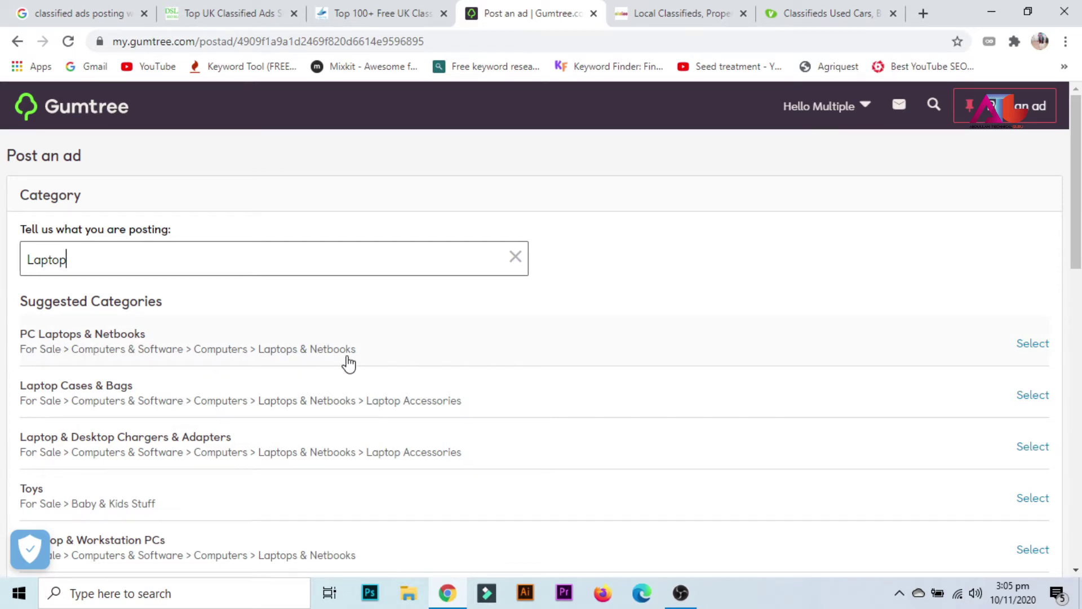
pyautogui.click(1032, 345)
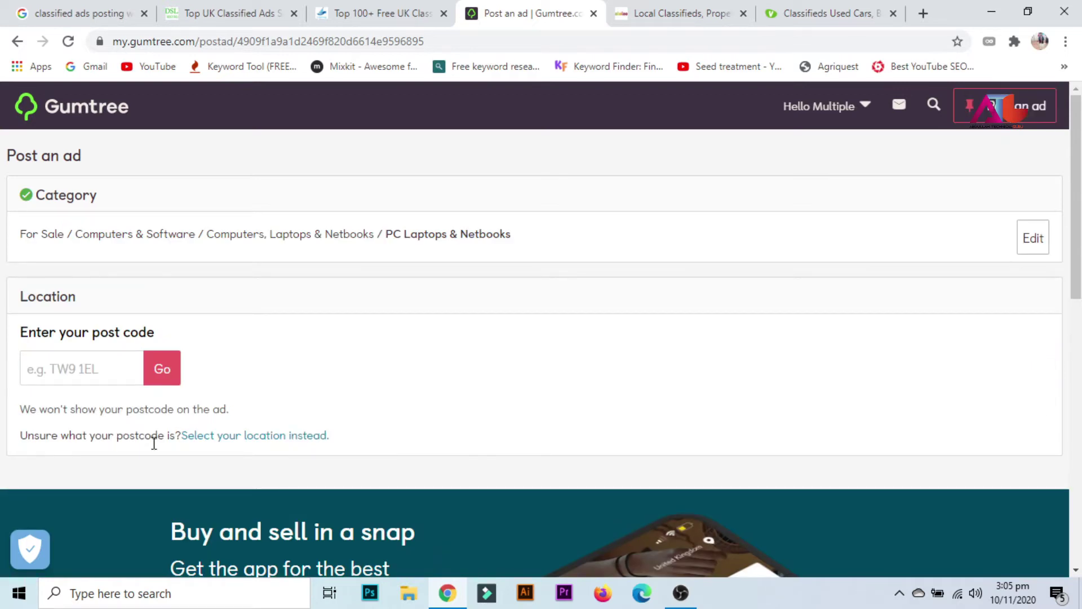
# Choose the ad's location by area instead of postcode: England, Bedfordshire, Arlesey.
pyautogui.click(264, 439)
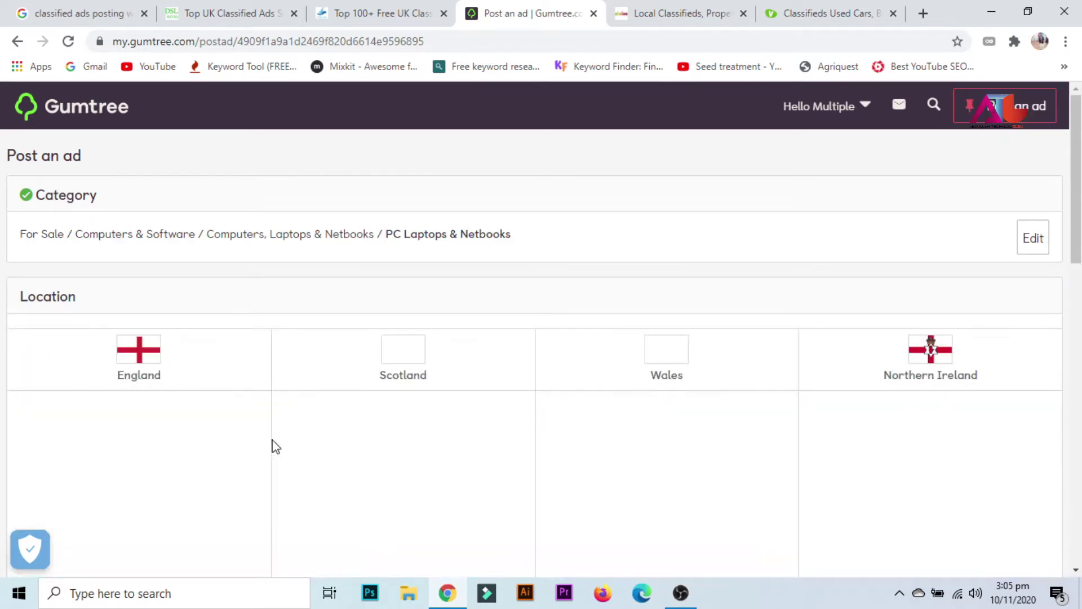
pyautogui.scroll(-3, 519, 369)
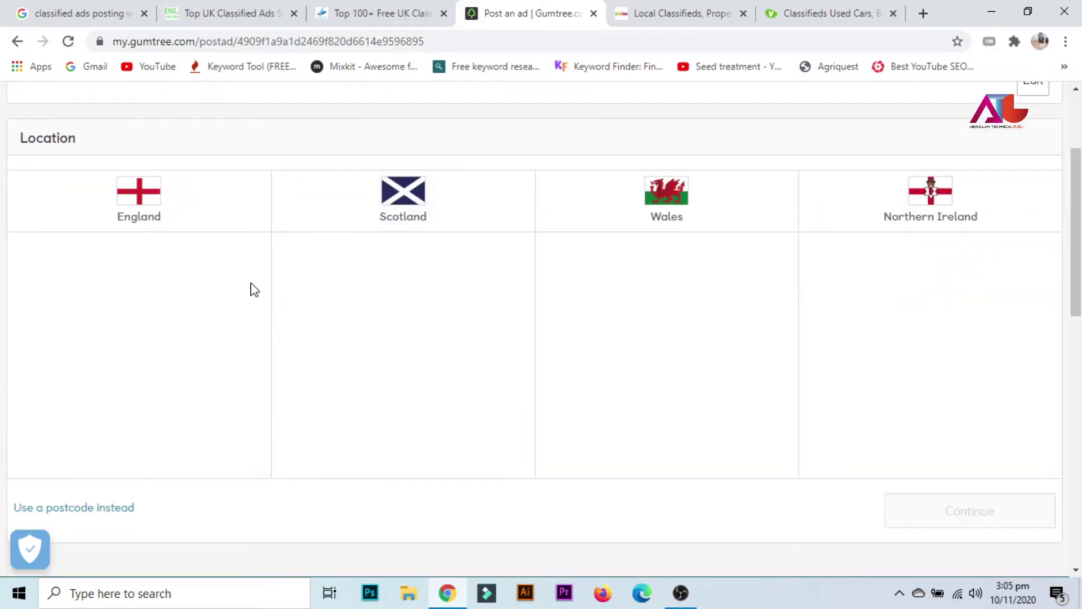
pyautogui.click(154, 220)
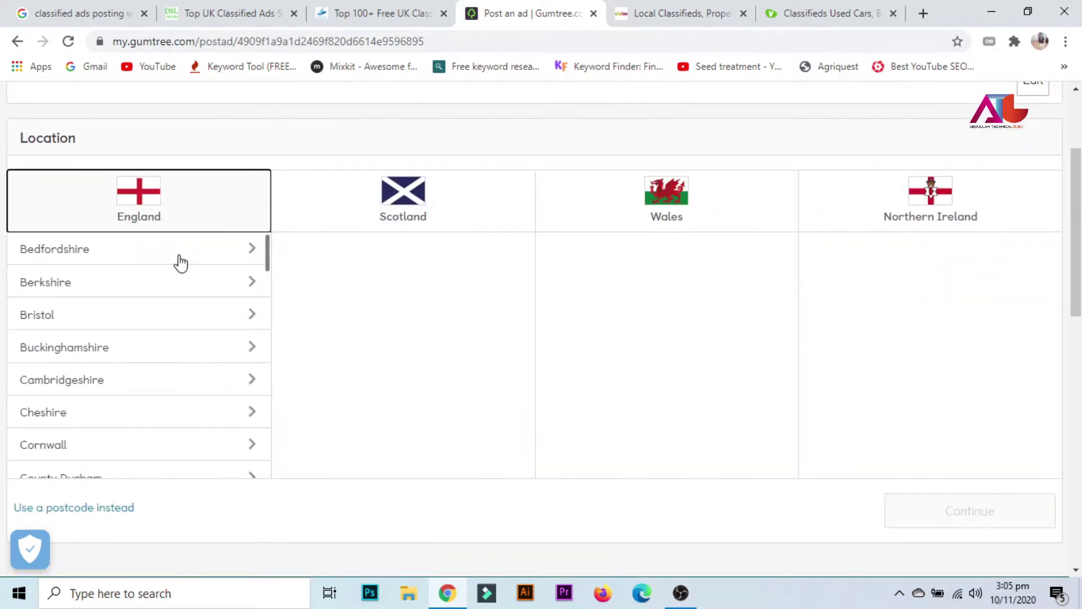
pyautogui.click(231, 256)
pyautogui.click(360, 249)
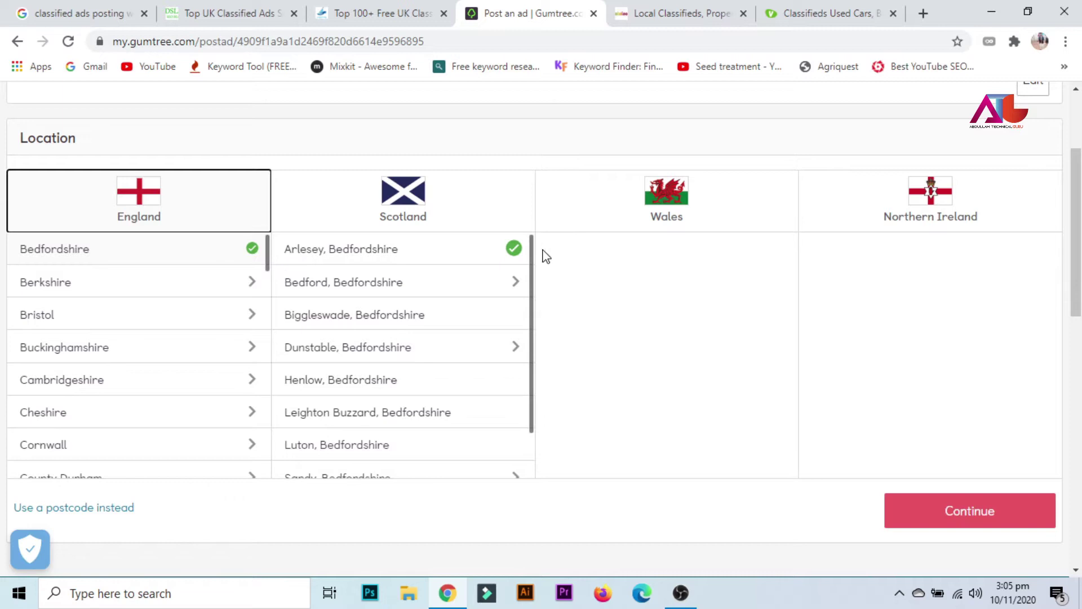
# Confirm the Arlesey location and enter the ad title "I want to sale my laptop".
pyautogui.click(964, 511)
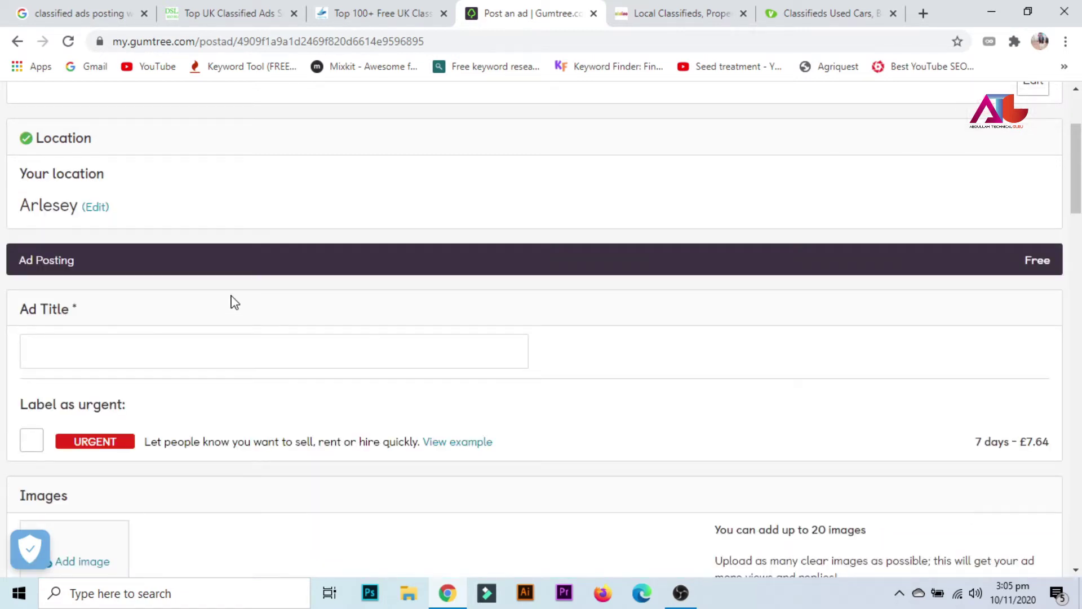
pyautogui.scroll(-1, 175, 271)
pyautogui.click(152, 280)
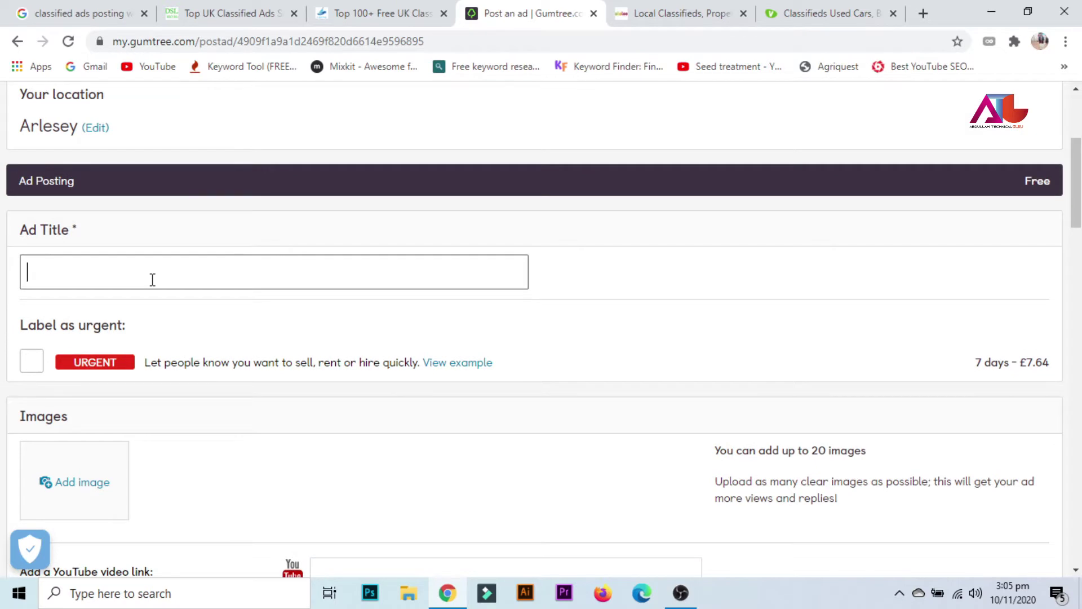
pyautogui.write('I wna')
pyautogui.write('t t ')
pyautogui.write(' sale my laptop')
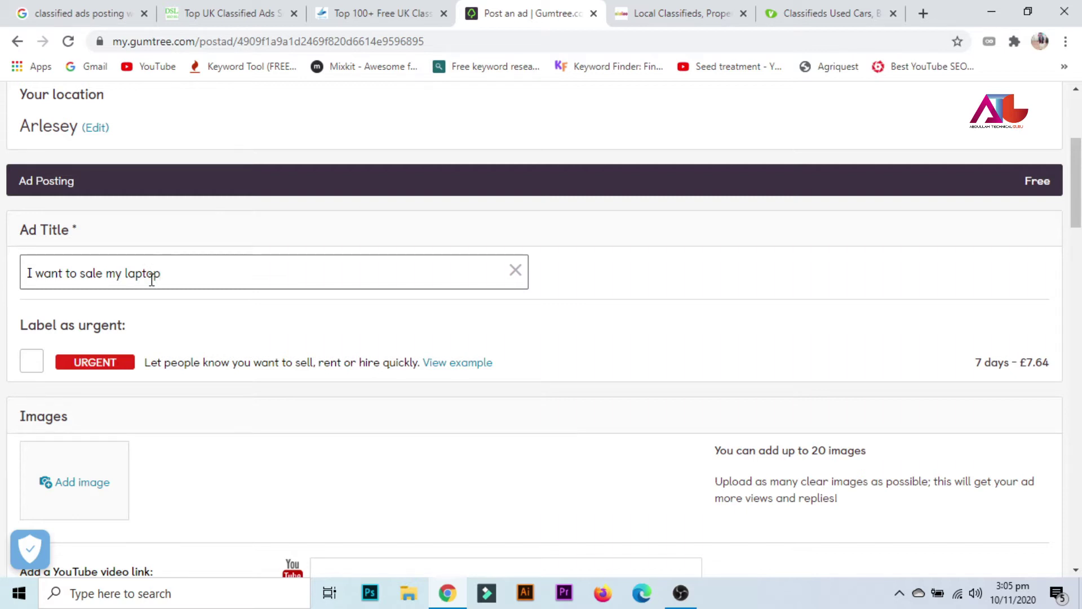
pyautogui.tripleClick(226, 282)
pyautogui.click(229, 278)
# Examine the urgent label option for the ad, including its duration and price.
pyautogui.scroll(-1, 228, 279)
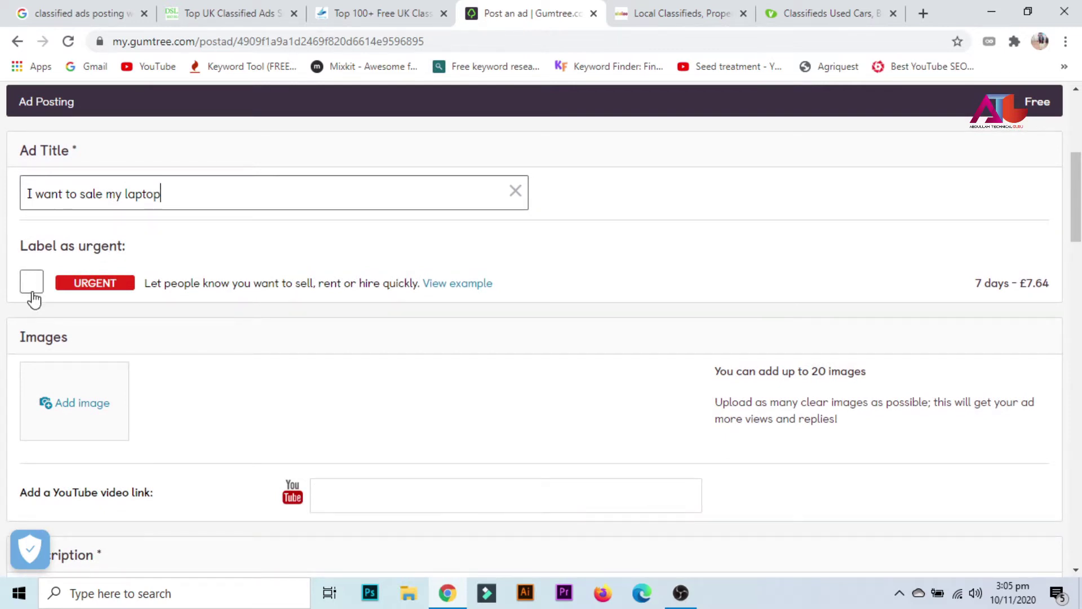
pyautogui.moveTo(974, 289); pyautogui.dragTo(1060, 286)
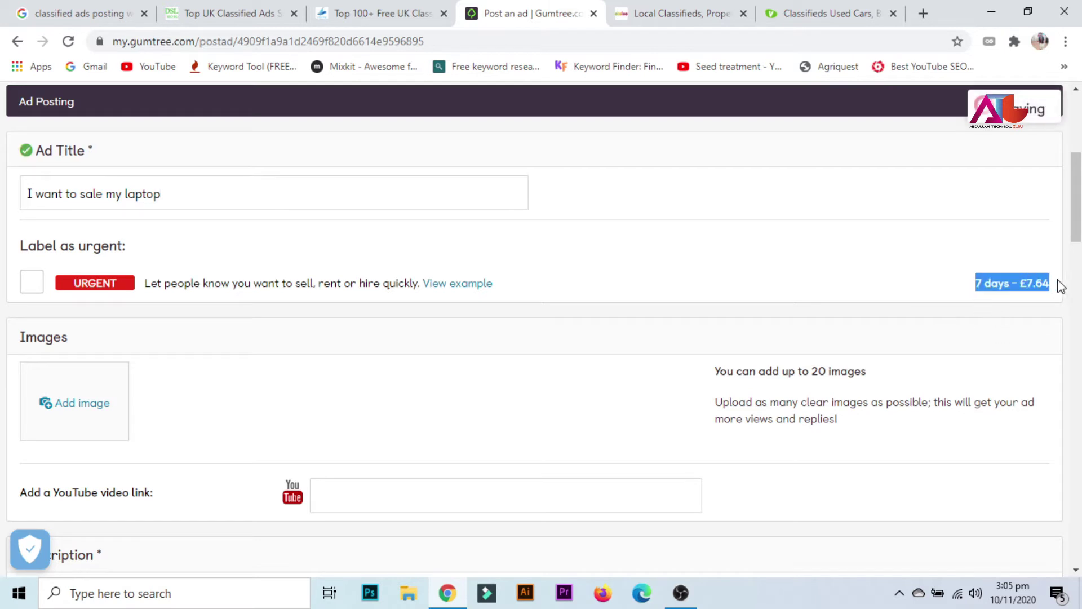
pyautogui.click(1046, 305)
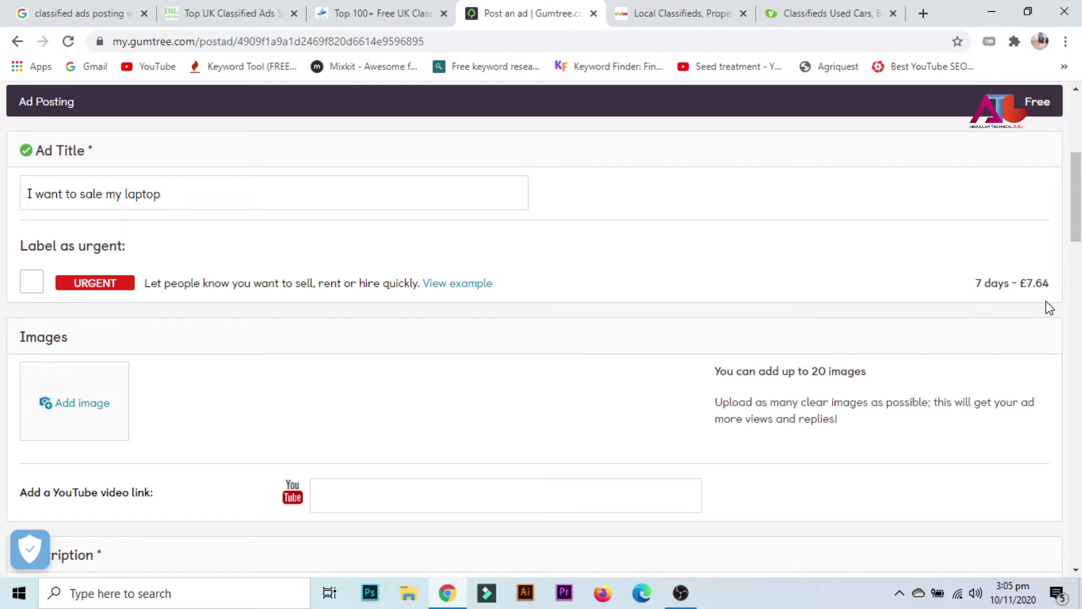
pyautogui.moveTo(978, 283); pyautogui.dragTo(1064, 288)
pyautogui.click(1031, 317)
pyautogui.rightClick(1030, 317)
pyautogui.click(1039, 308)
pyautogui.moveTo(1024, 283); pyautogui.dragTo(1058, 309)
pyautogui.click(45, 287)
pyautogui.click(47, 288)
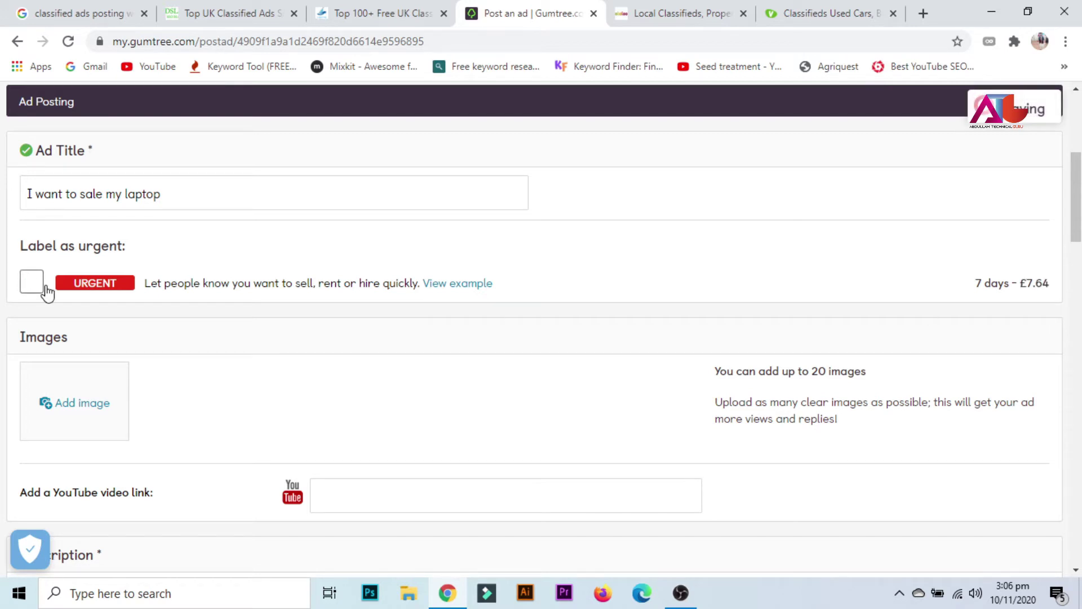
# Review the ad's image upload allowance and the optional YouTube video link field.
pyautogui.scroll(-1, 304, 256)
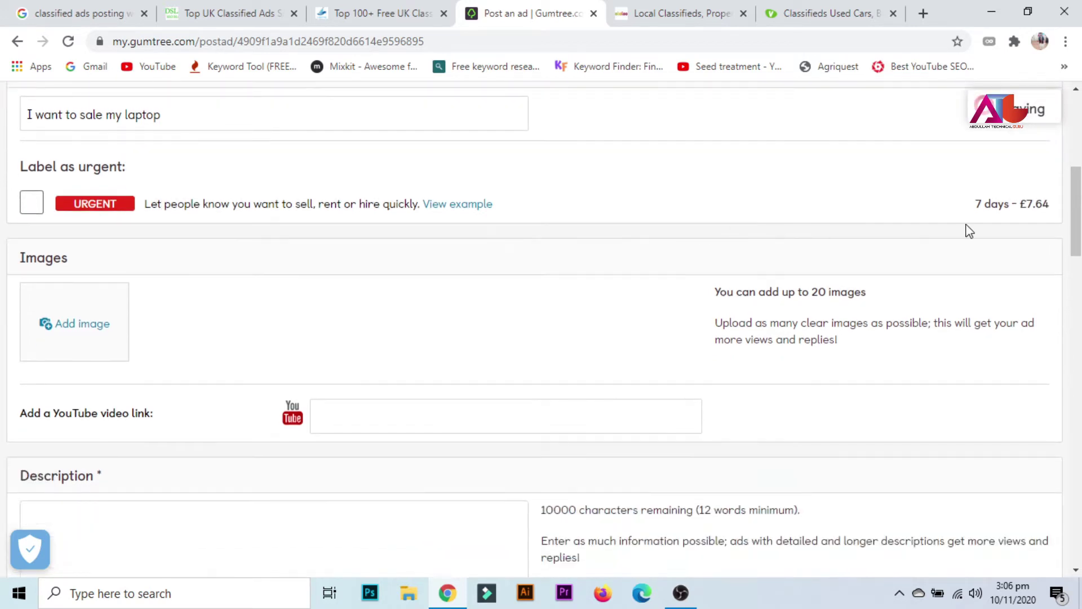
pyautogui.scroll(-1, 178, 282)
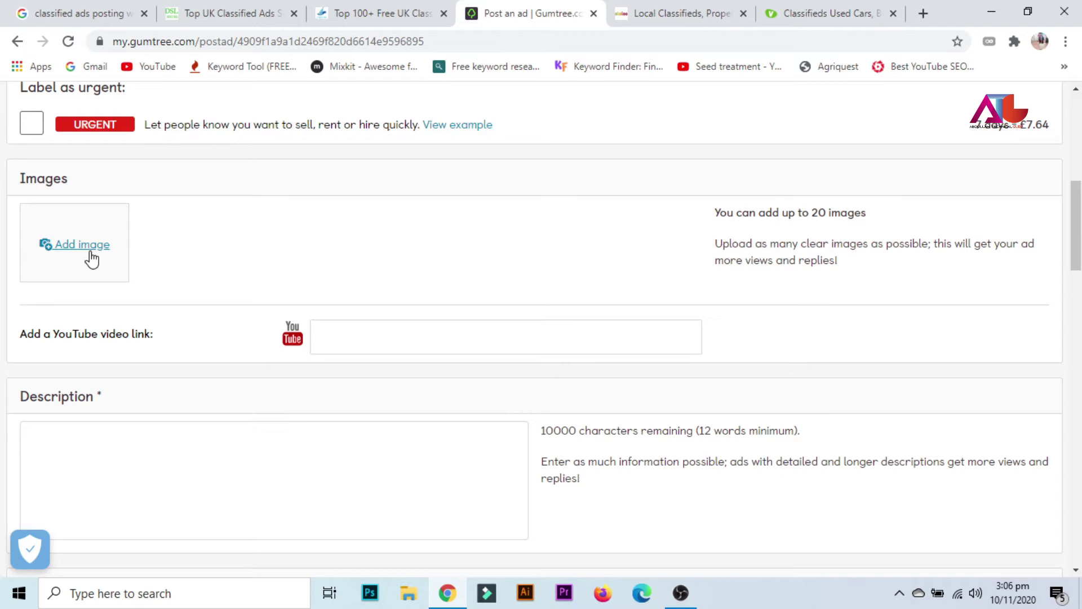
pyautogui.moveTo(778, 211); pyautogui.dragTo(870, 219)
pyautogui.click(869, 220)
pyautogui.scroll(-2, 169, 252)
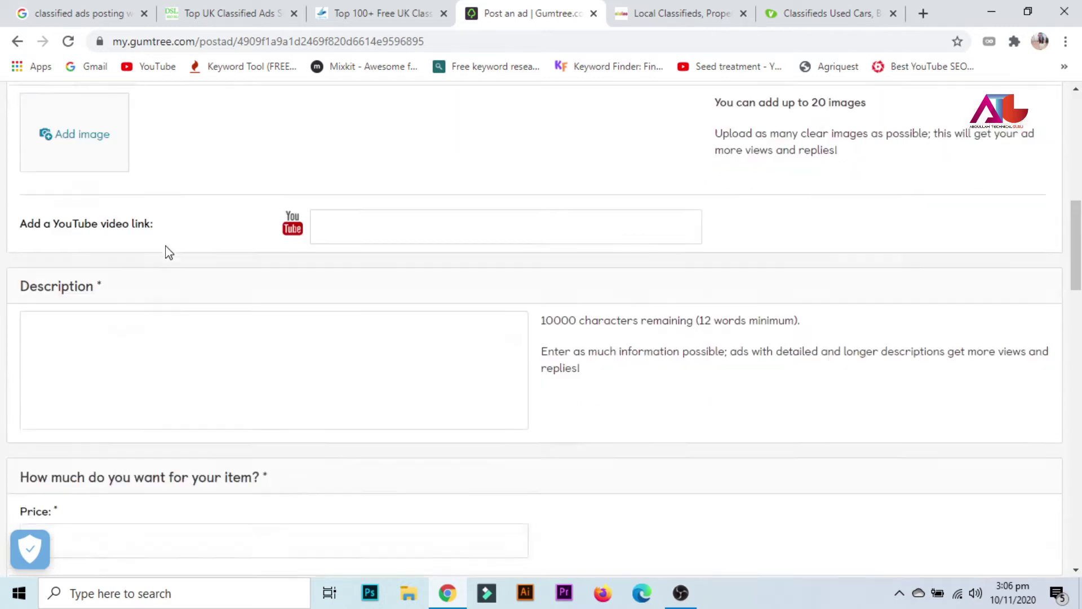
pyautogui.click(370, 184)
pyautogui.click(832, 178)
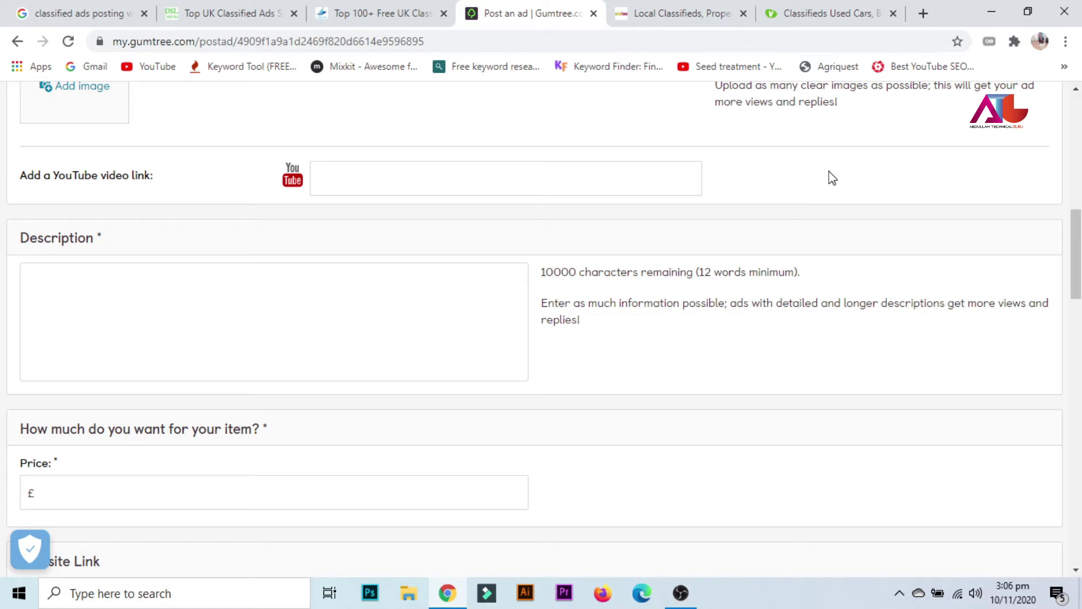
pyautogui.click(482, 177)
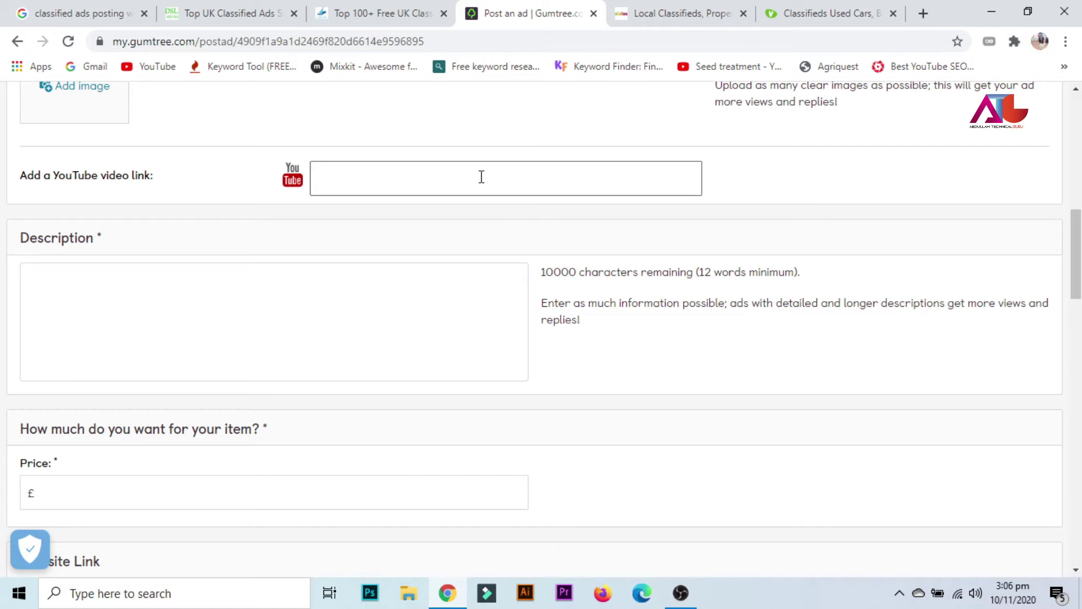
pyautogui.click(766, 184)
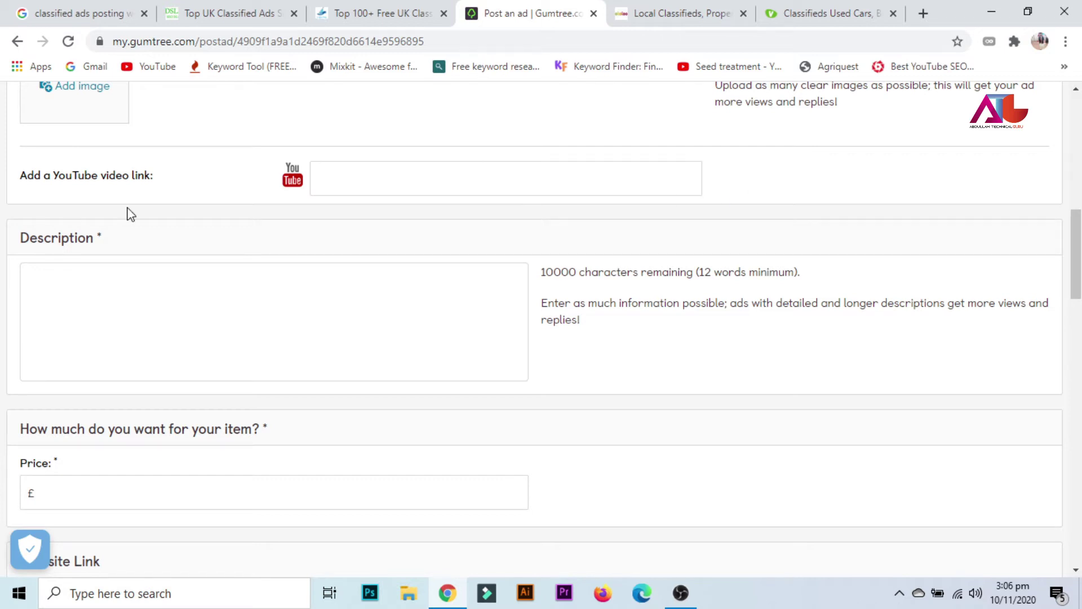
pyautogui.click(99, 320)
pyautogui.write('Laptop')
pyautogui.press('BackSpace')
pyautogui.write('p')
pyautogui.press('Return')
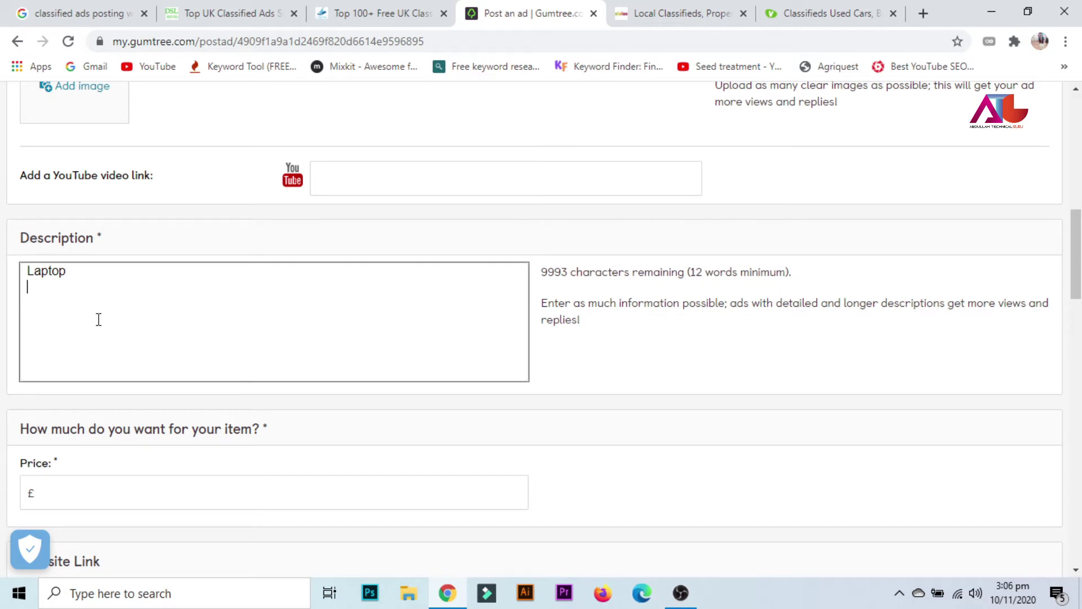
pyautogui.write('g')
pyautogui.scroll(-1, 98, 320)
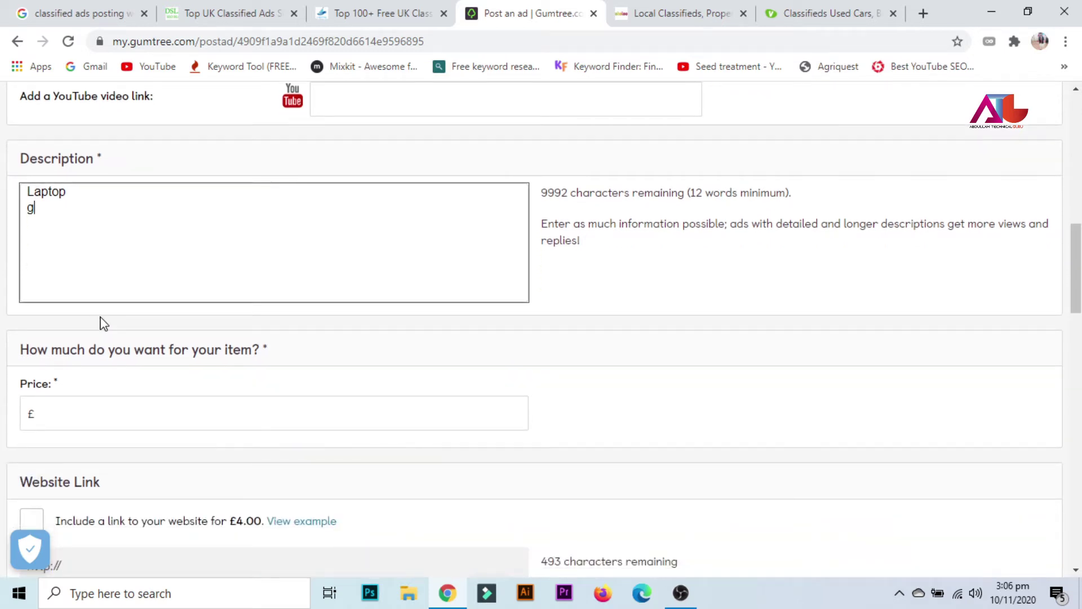
pyautogui.hotkey('ctrl', 'a')
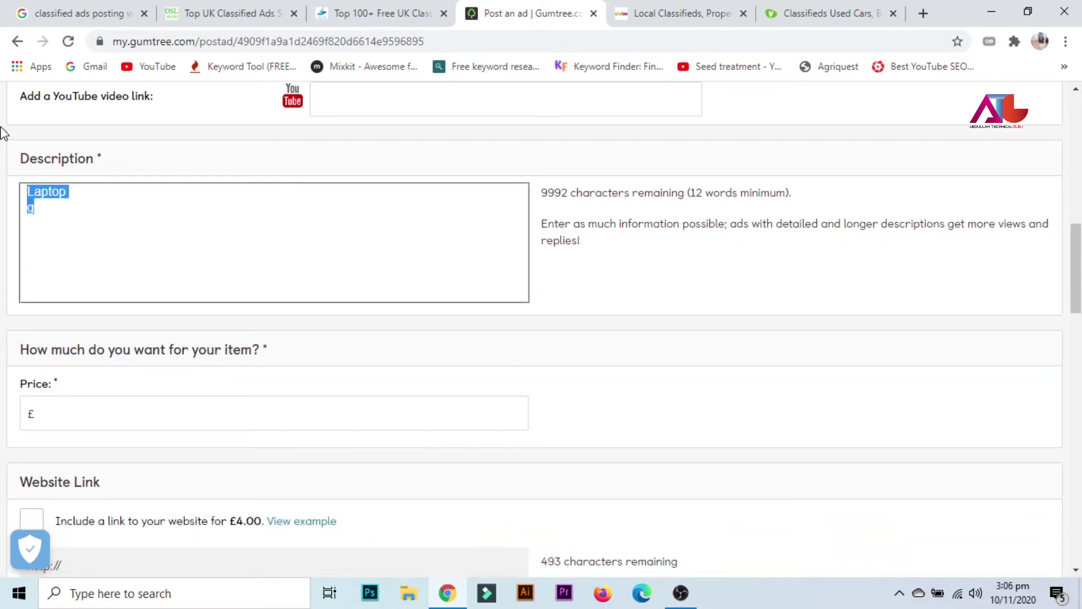
pyautogui.click(209, 233)
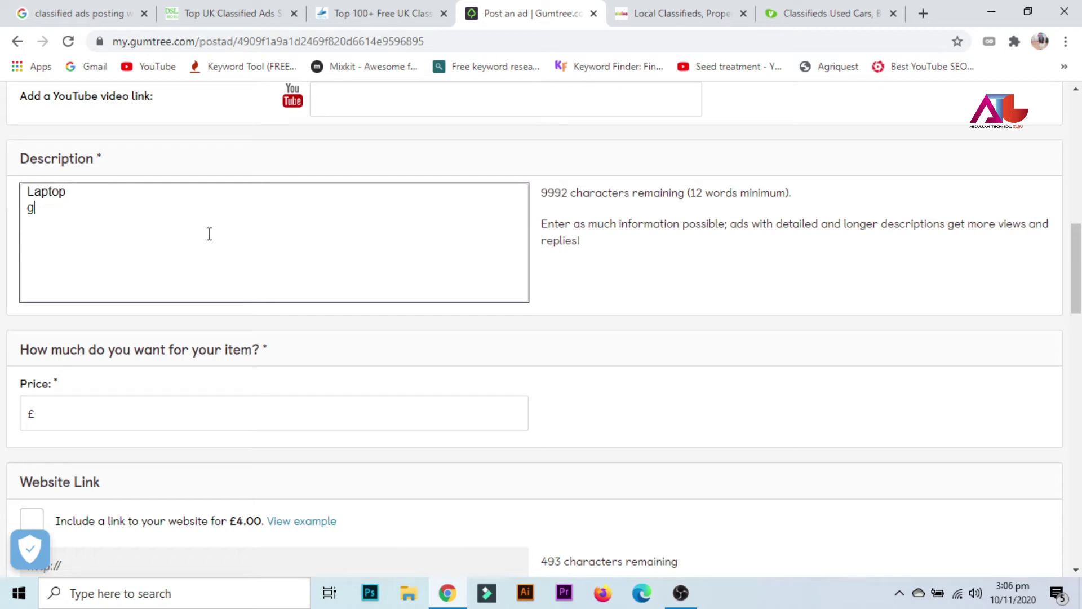
pyautogui.moveTo(209, 234); pyautogui.dragTo(3, 185)
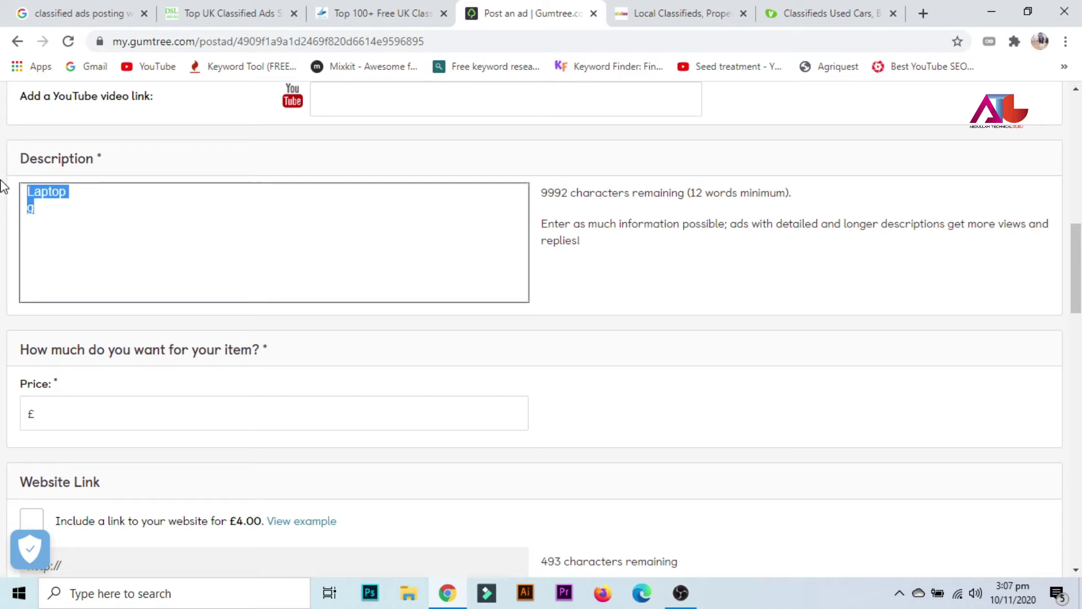
pyautogui.press('BackSpace')
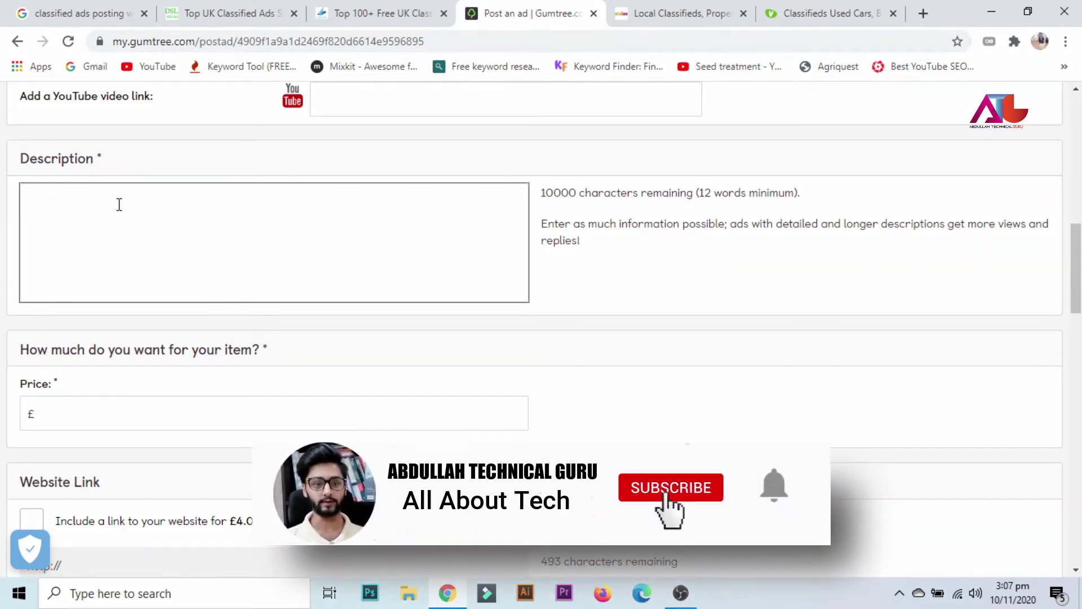
# Set the laptop's asking price to £50.
pyautogui.scroll(-1, 119, 204)
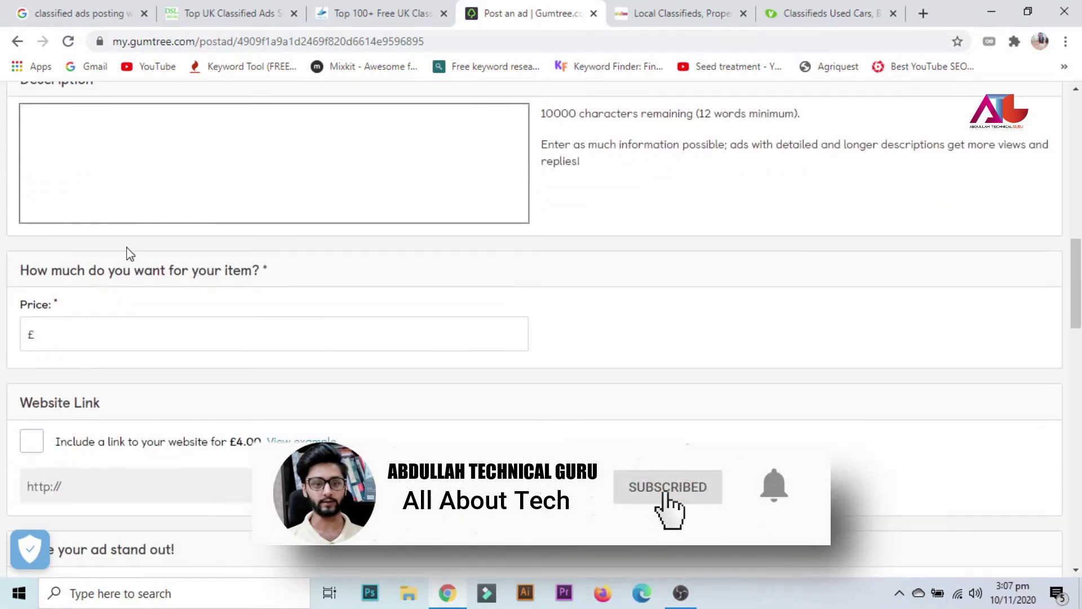
pyautogui.click(82, 332)
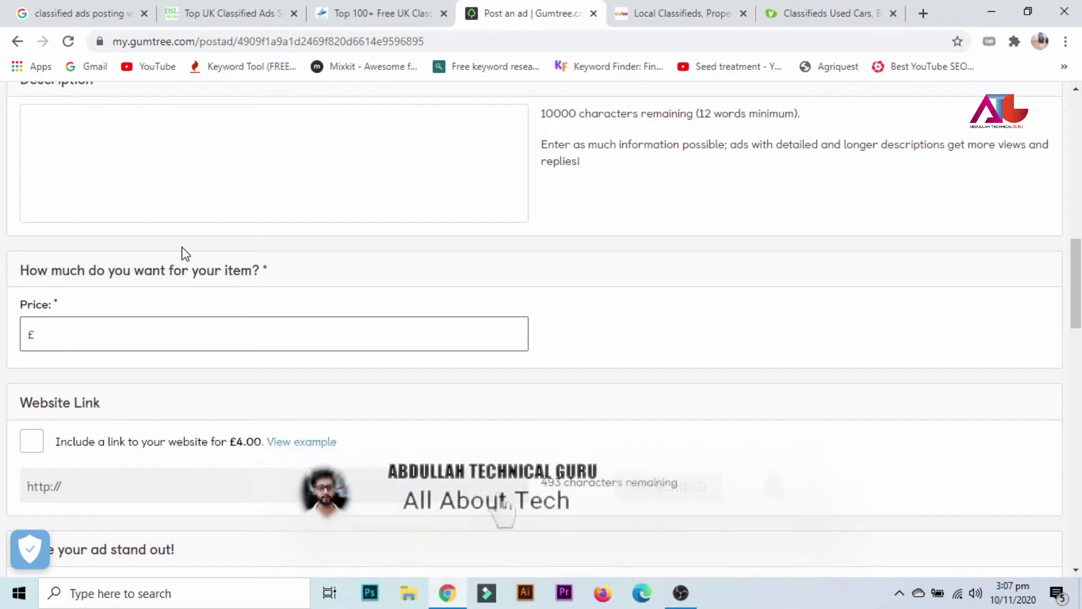
pyautogui.write('50')
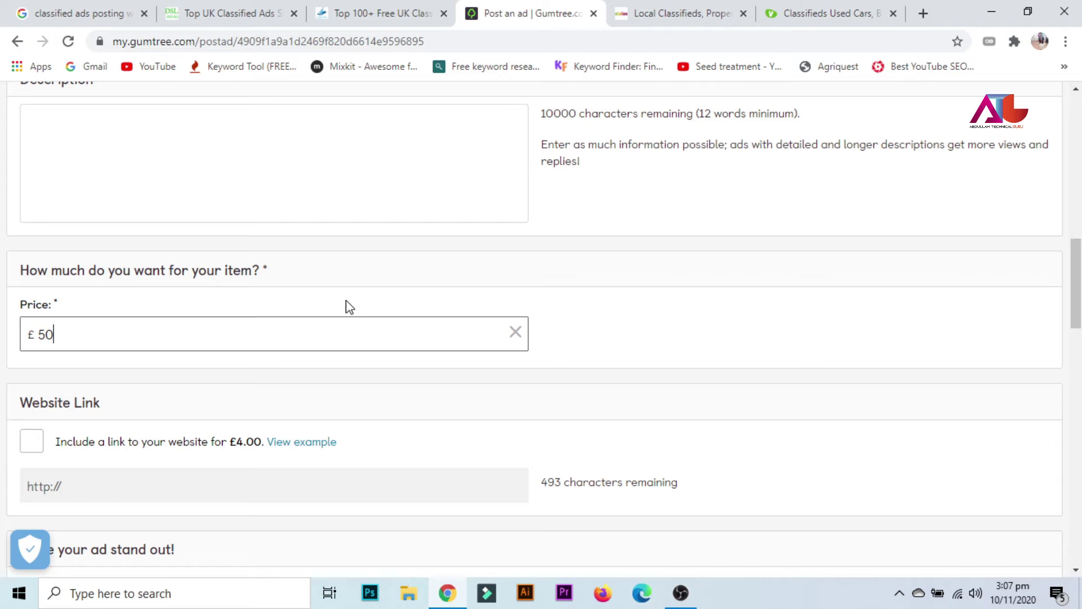
pyautogui.scroll(-5, 392, 295)
pyautogui.scroll(4, 393, 295)
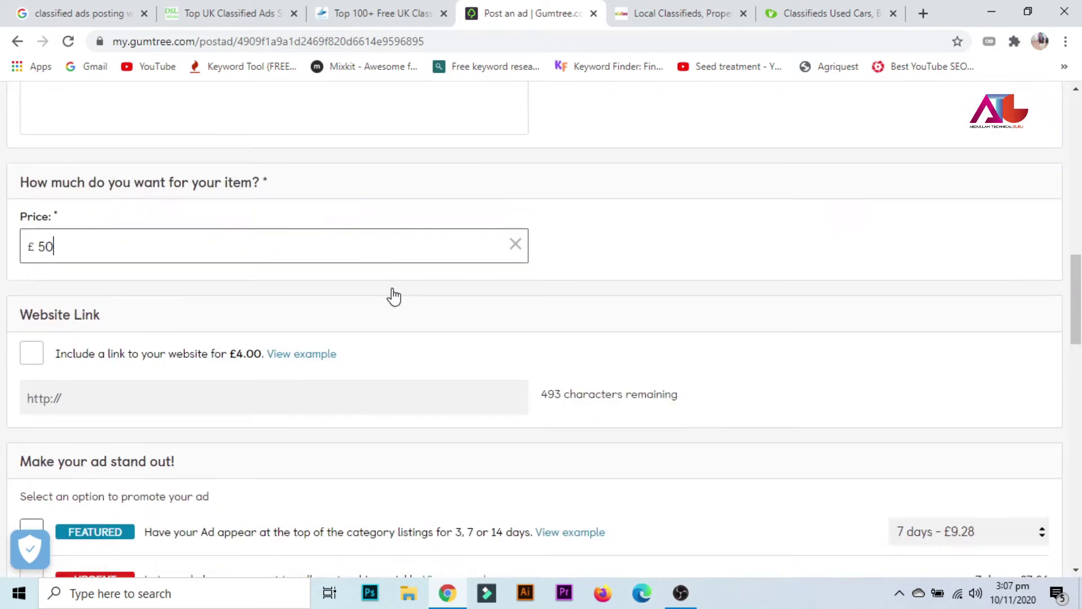
pyautogui.scroll(2, 394, 296)
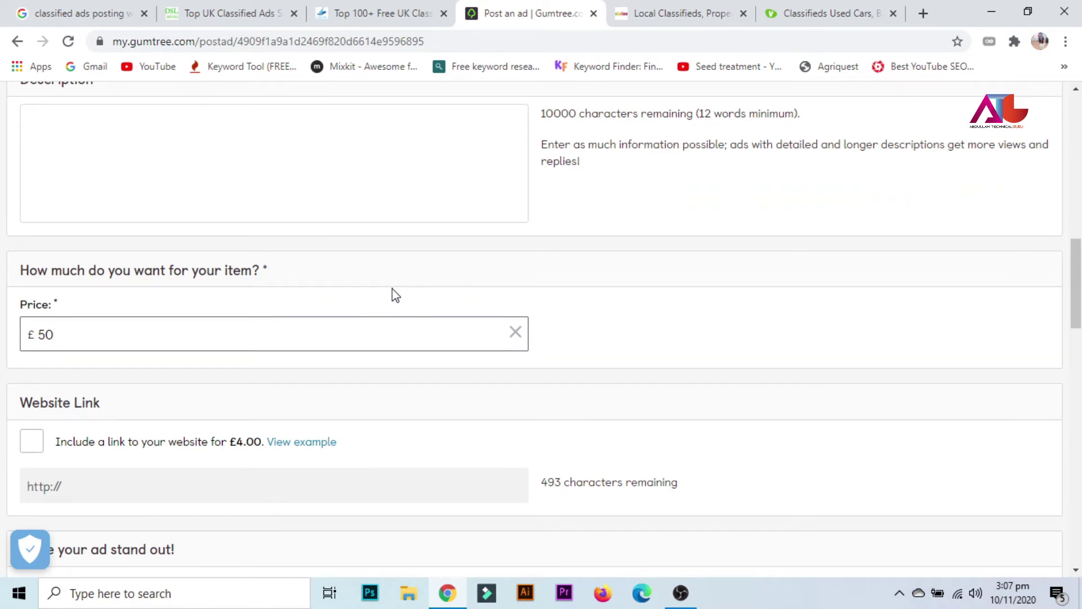
pyautogui.scroll(-4, 380, 299)
pyautogui.click(27, 205)
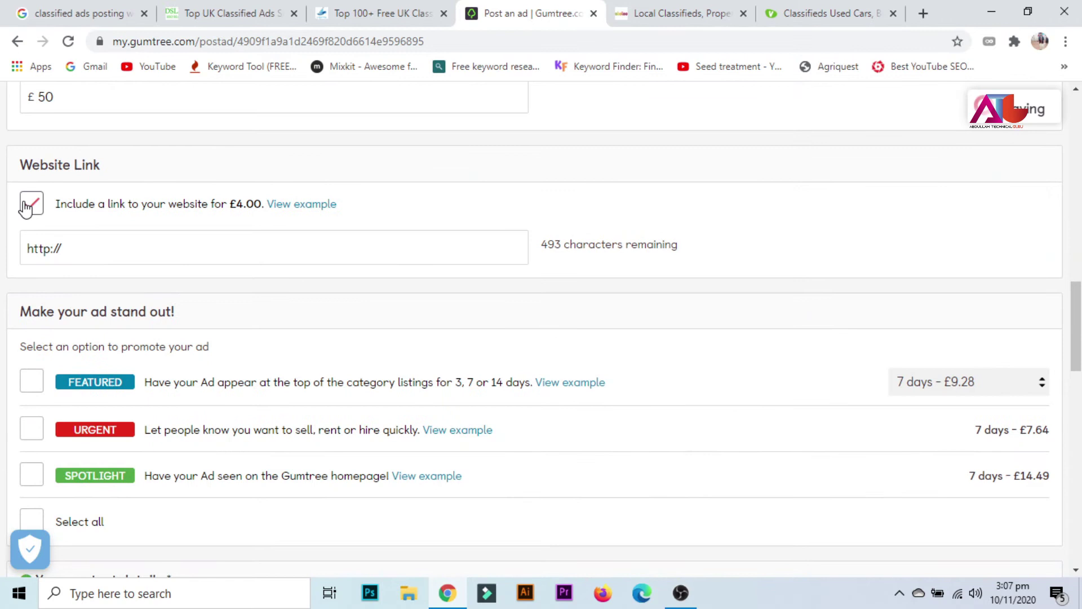
pyautogui.scroll(5, 599, 173)
pyautogui.scroll(-5, 339, 225)
pyautogui.click(89, 259)
pyautogui.click(30, 212)
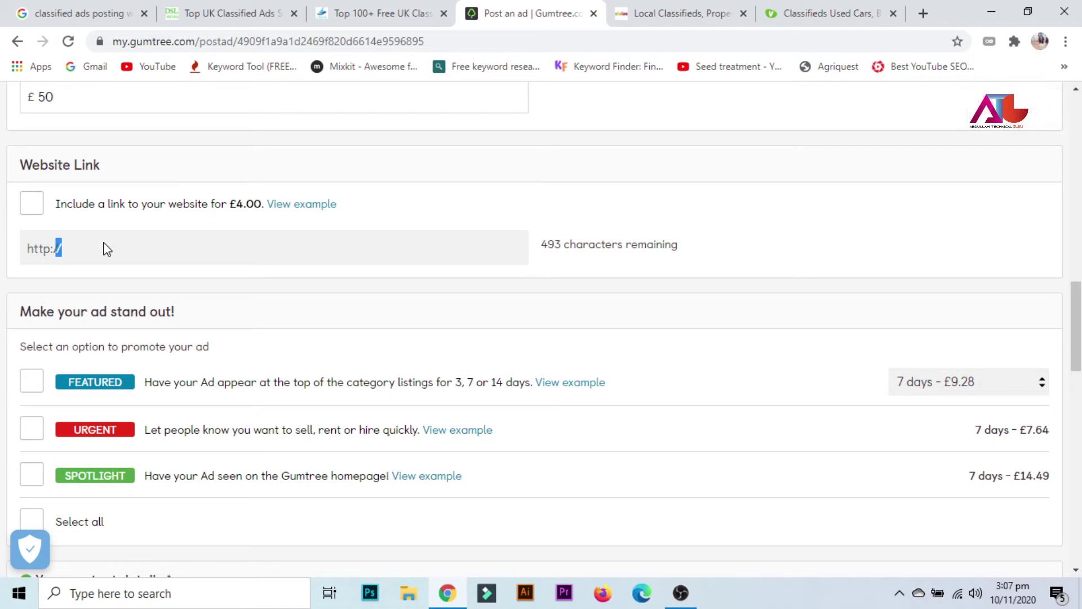
# Examine the paid promotion options for the ad, including the durations and prices offered for Featured.
pyautogui.scroll(-1, 107, 249)
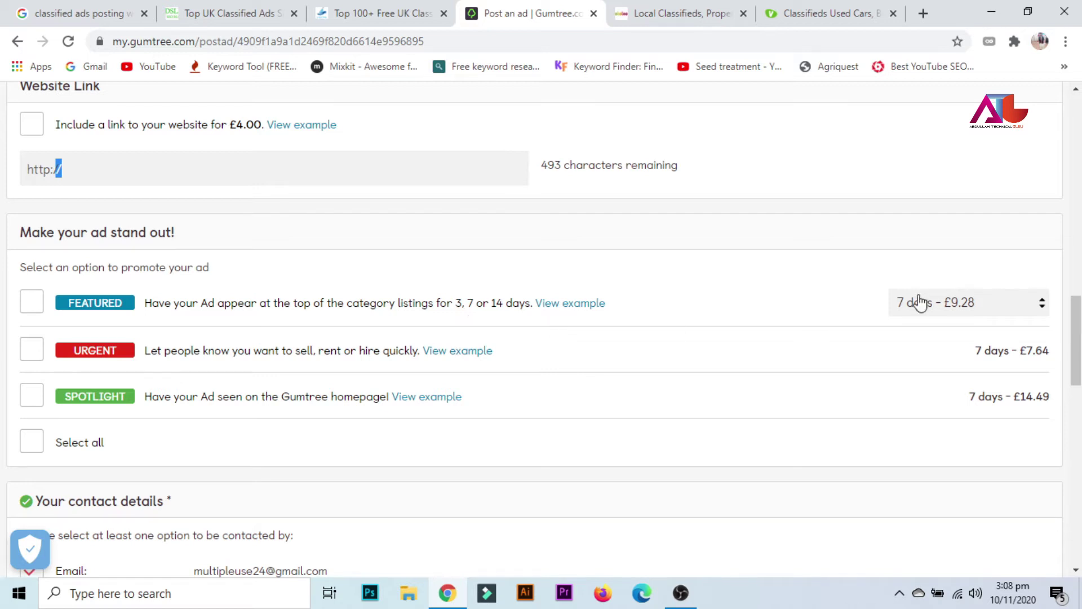
pyautogui.click(1016, 310)
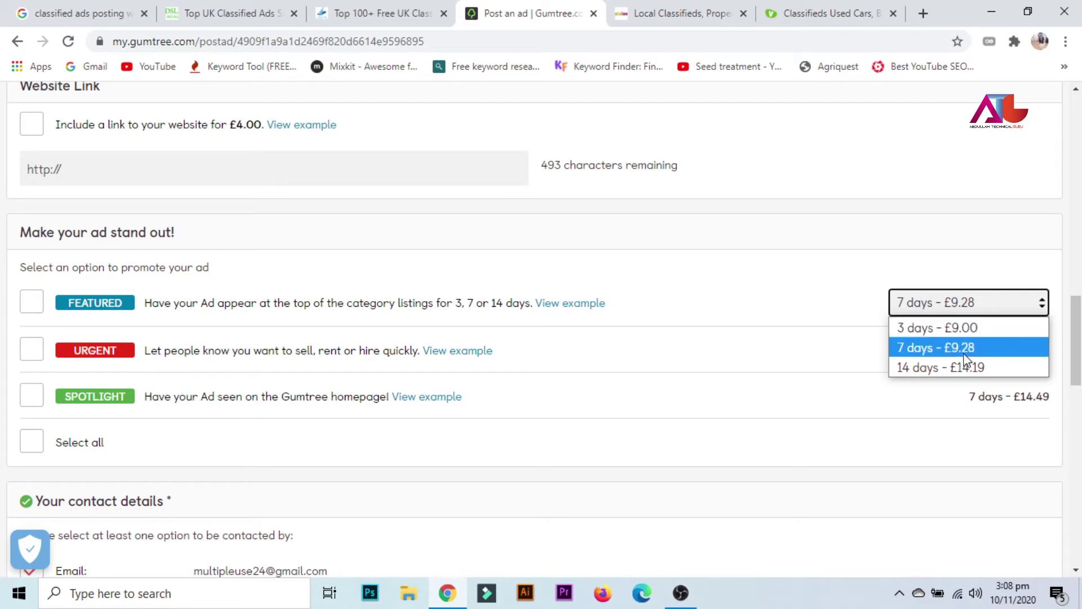
pyautogui.click(693, 259)
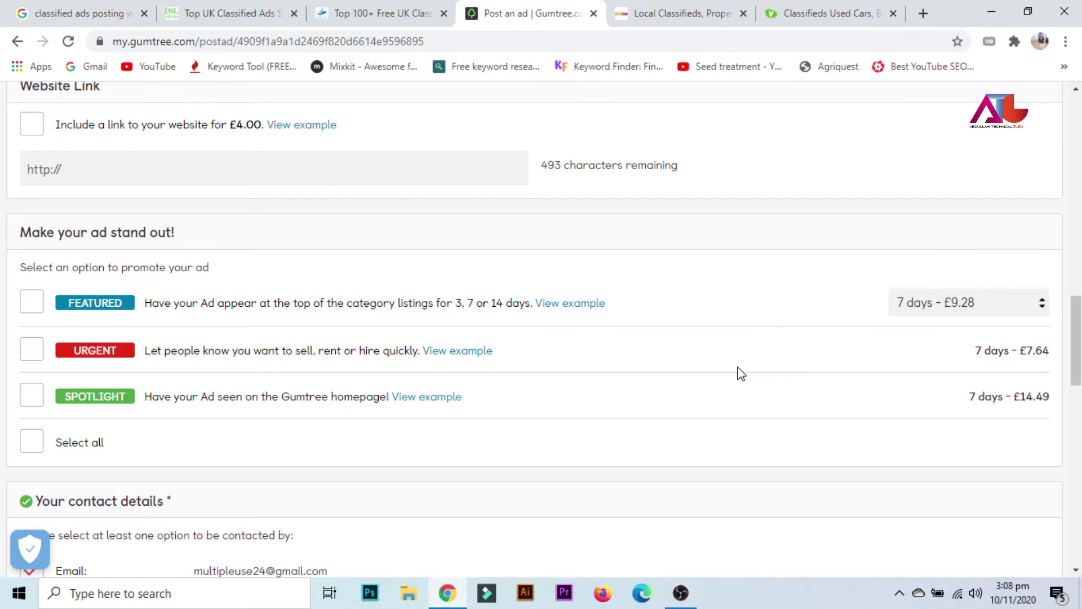
pyautogui.scroll(-1, 735, 370)
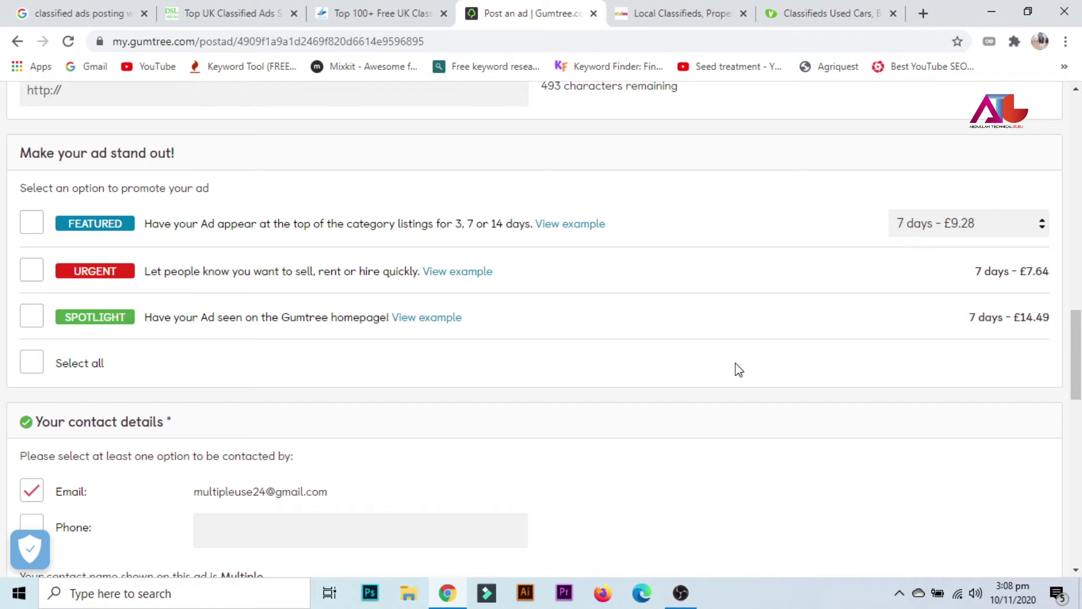
# Select phone instead of email as the contact option in the ad's contact details.
pyautogui.scroll(-3, 652, 346)
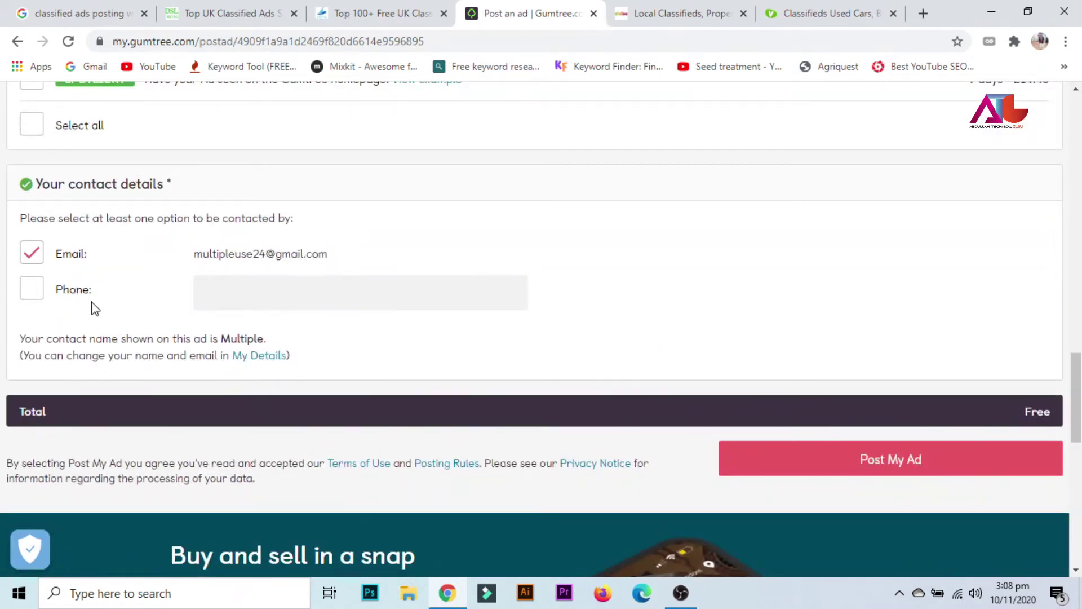
pyautogui.tripleClick(247, 252)
pyautogui.click(31, 252)
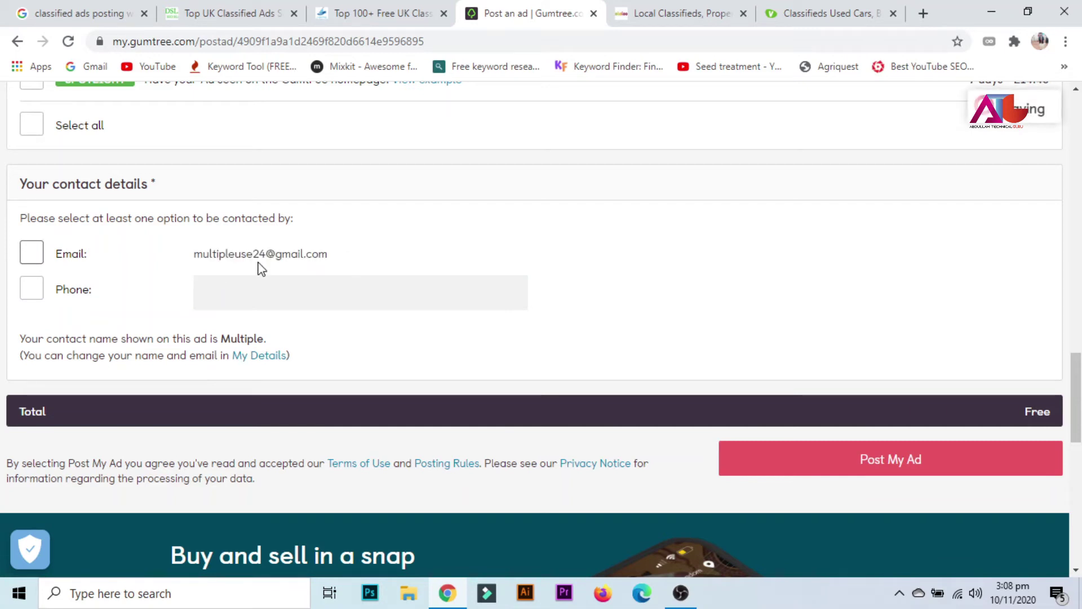
pyautogui.click(31, 252)
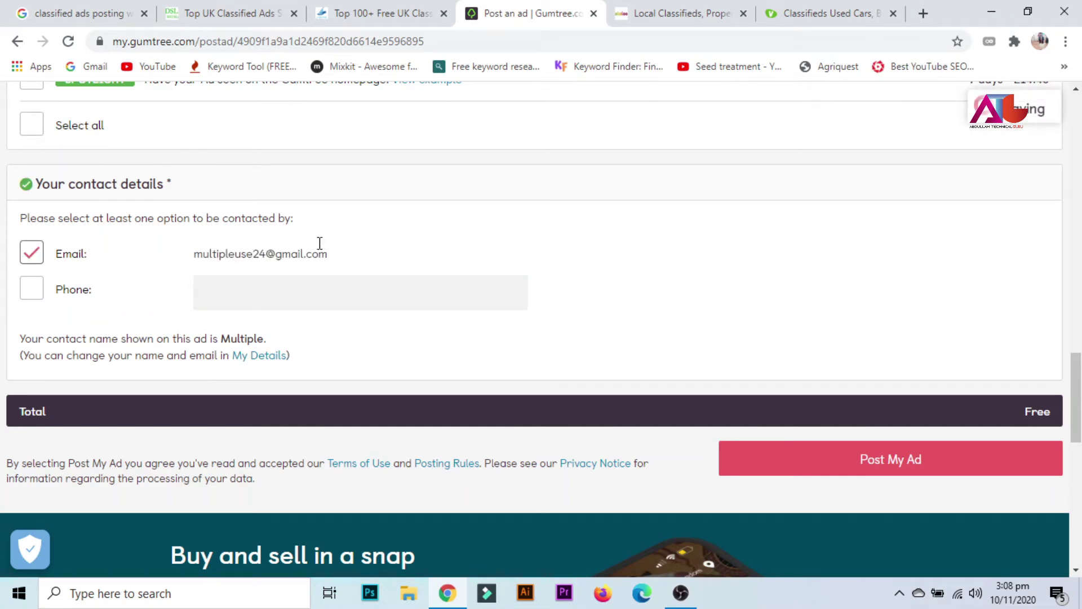
pyautogui.click(53, 291)
pyautogui.moveTo(267, 253); pyautogui.dragTo(67, 259)
pyautogui.click(58, 256)
pyautogui.click(58, 257)
pyautogui.tripleClick(294, 252)
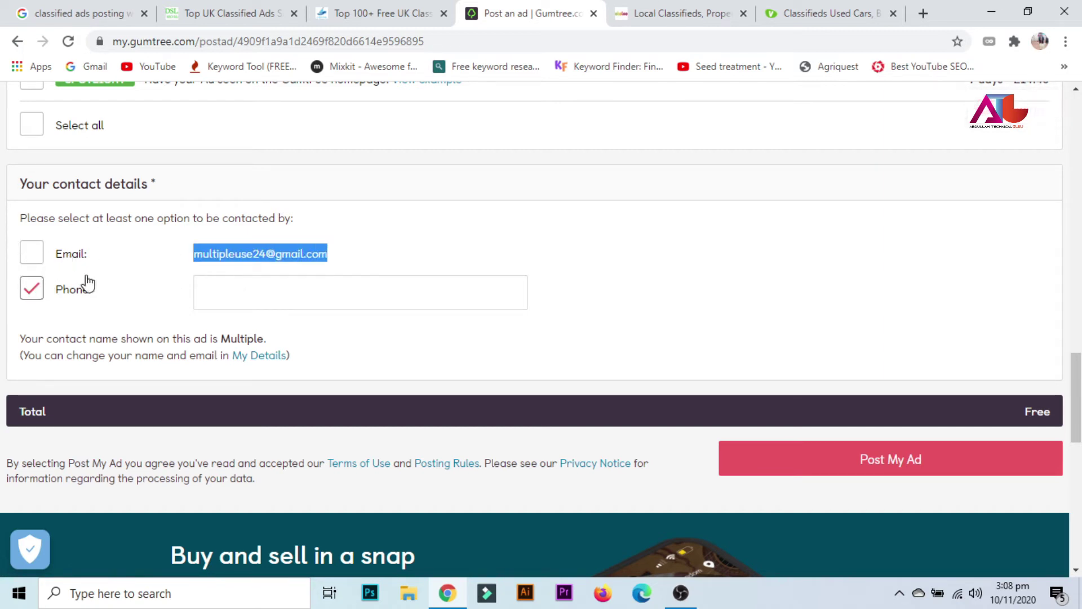
# Enter a contact phone number for the ad and try to post it.
pyautogui.click(254, 283)
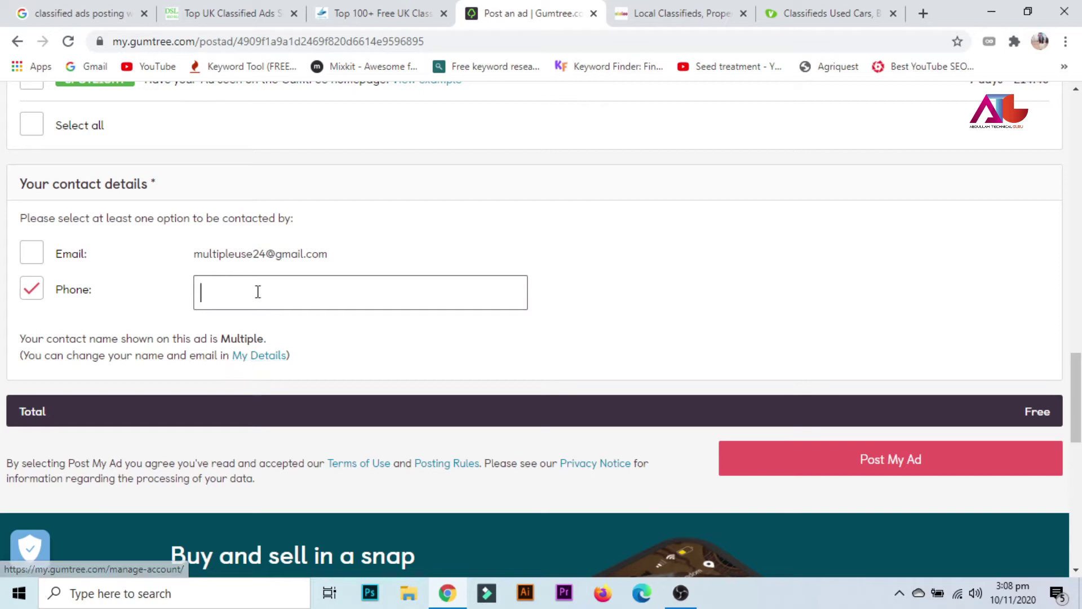
pyautogui.write('546ye54yetry')
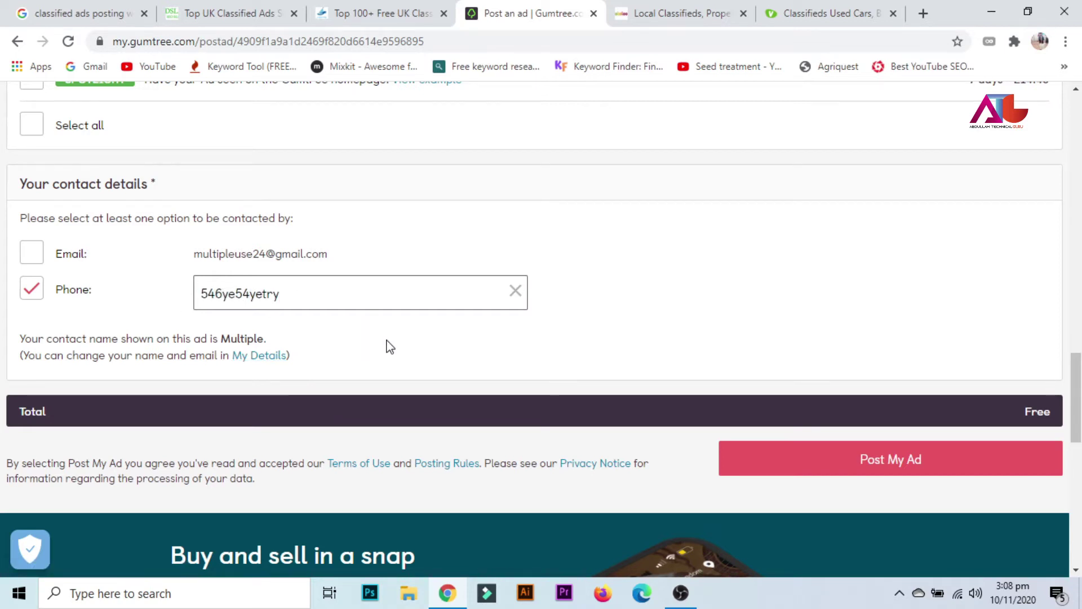
pyautogui.scroll(-1, 388, 344)
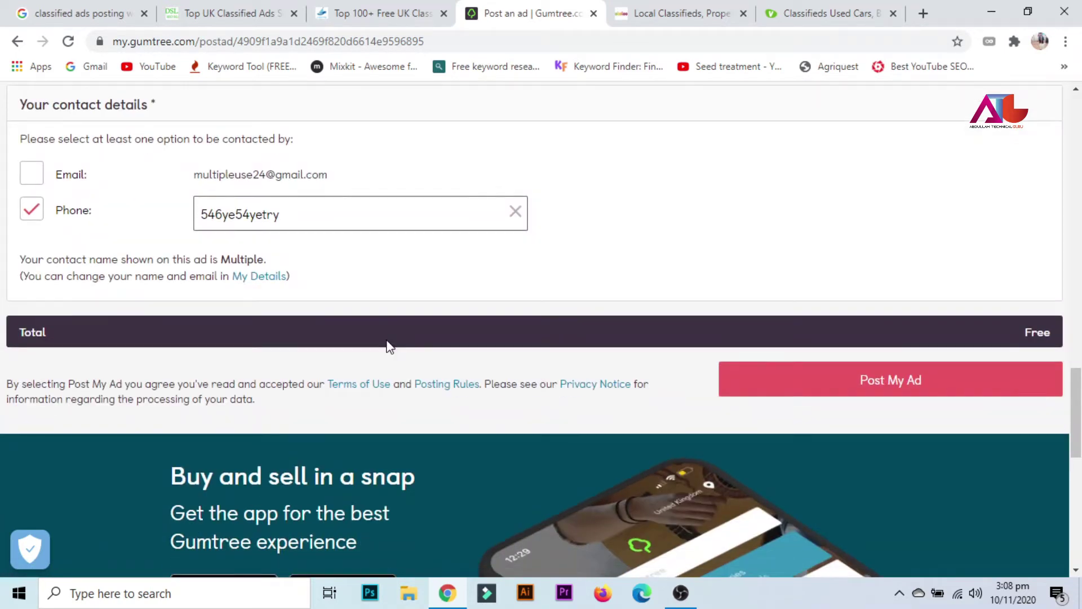
pyautogui.click(914, 387)
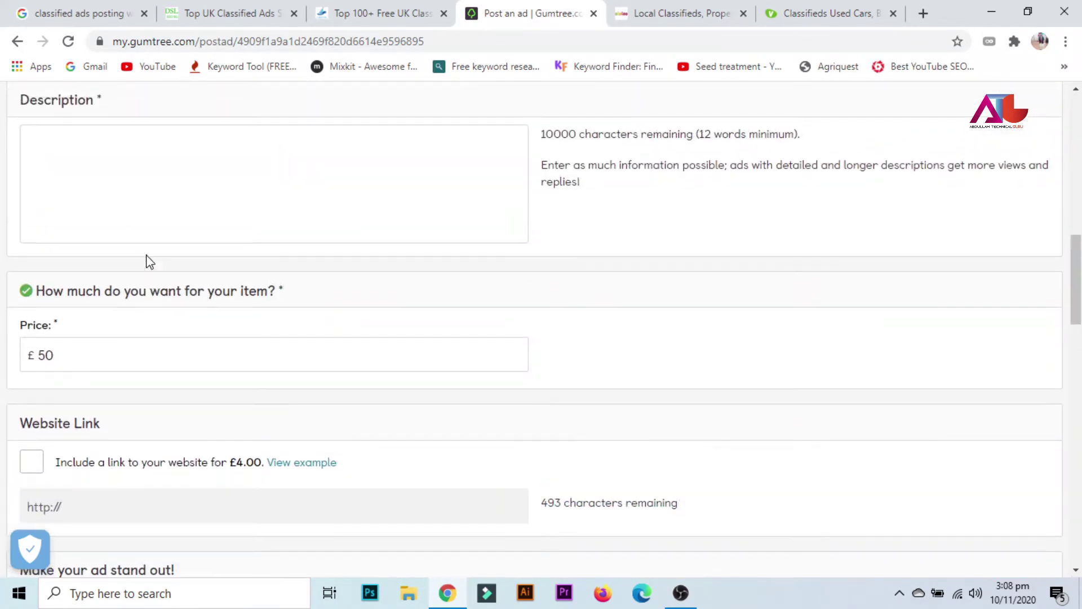
pyautogui.click(254, 252)
pyautogui.write('zd')
pyautogui.press('BackSpace')
pyautogui.press('BackSpace')
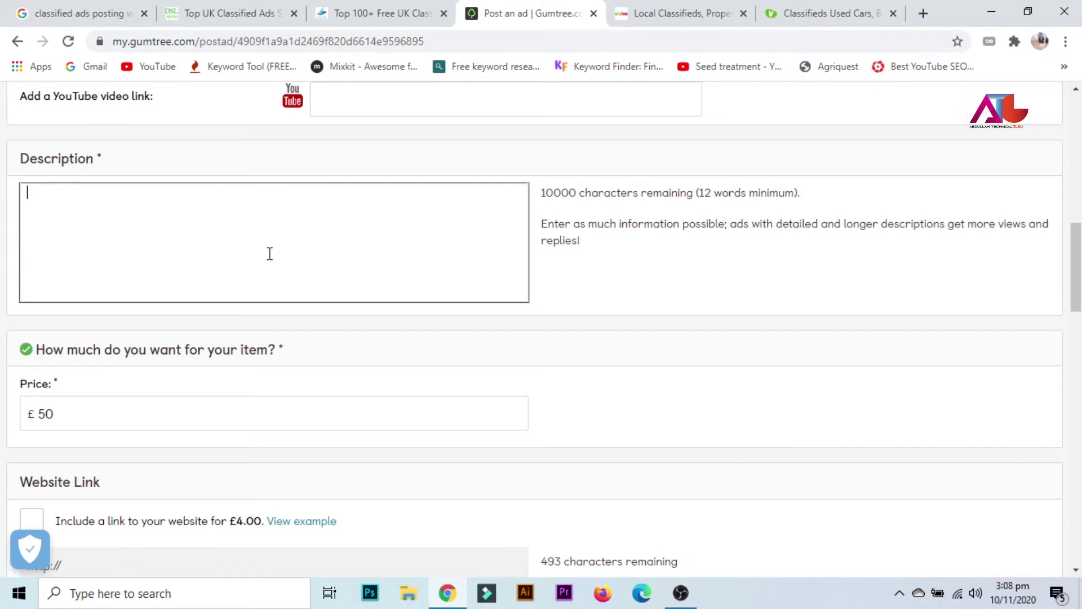
# Review the ad form from the title and images to the contact details for incomplete or invalid entries.
pyautogui.scroll(4, 273, 256)
pyautogui.scroll(-10, 276, 259)
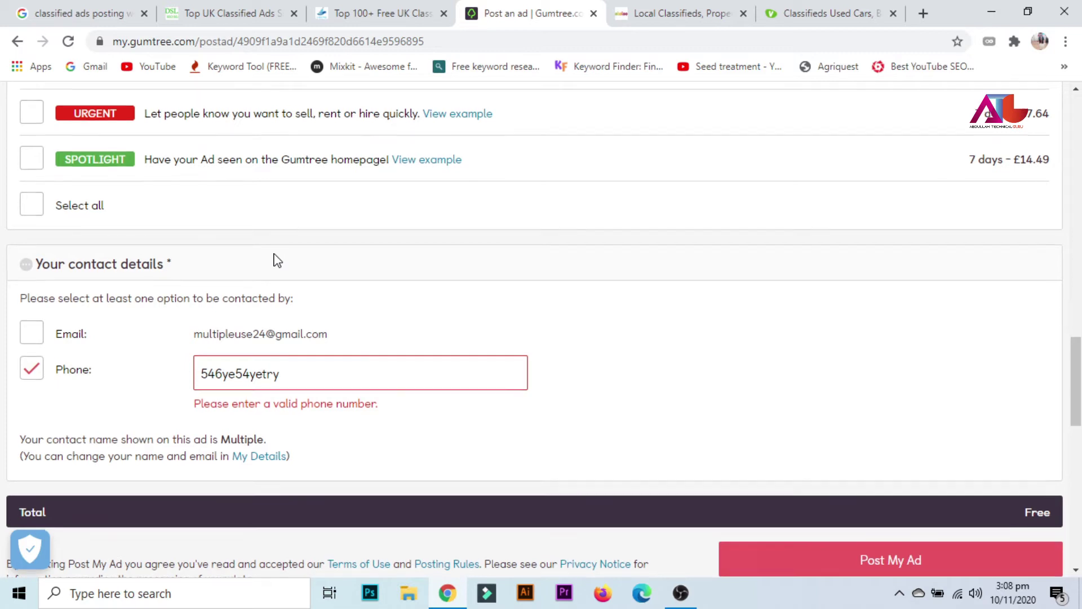
pyautogui.scroll(5, 277, 260)
pyautogui.scroll(-10, 276, 260)
pyautogui.scroll(20, 274, 255)
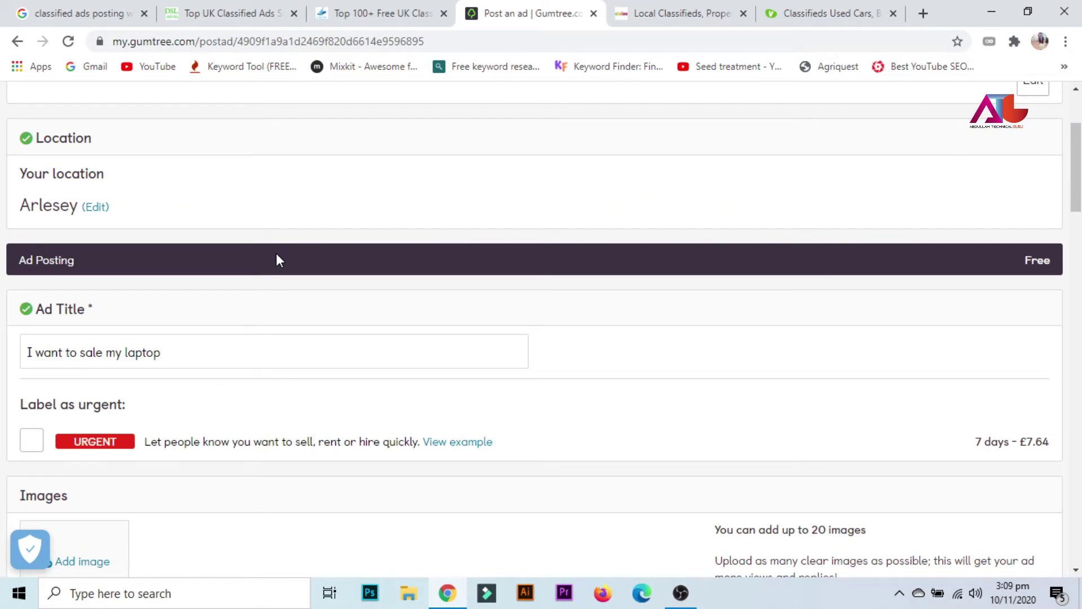
pyautogui.scroll(-3, 276, 260)
pyautogui.tripleClick(121, 194)
pyautogui.scroll(-1, 122, 202)
pyautogui.scroll(-2, 123, 201)
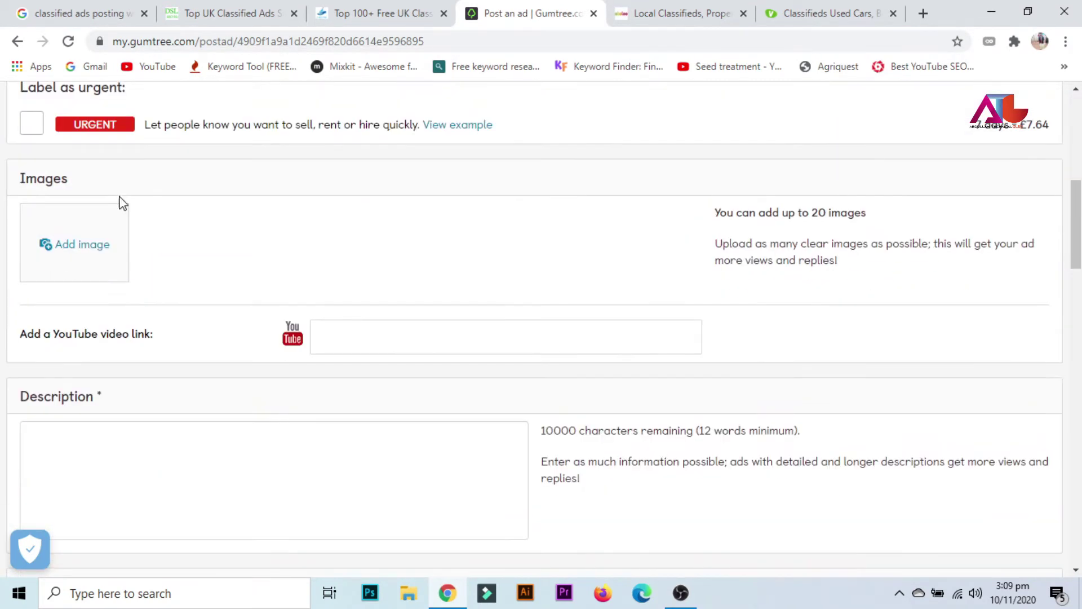
# Check how images and a YouTube video link are added to the ad, without choosing a file.
pyautogui.click(122, 246)
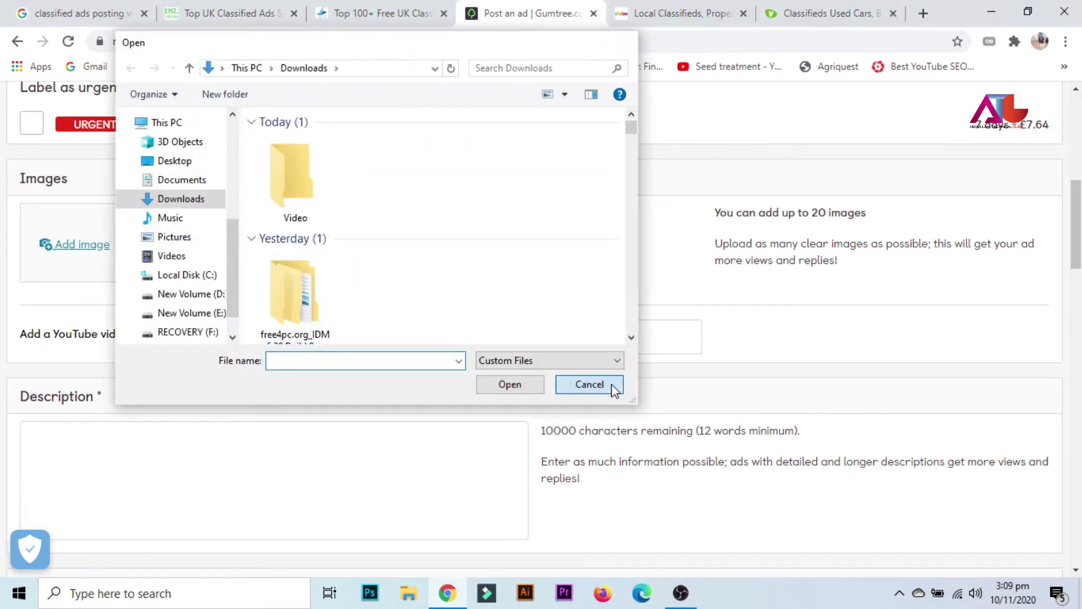
pyautogui.click(616, 385)
pyautogui.scroll(-3, 247, 343)
pyautogui.click(515, 177)
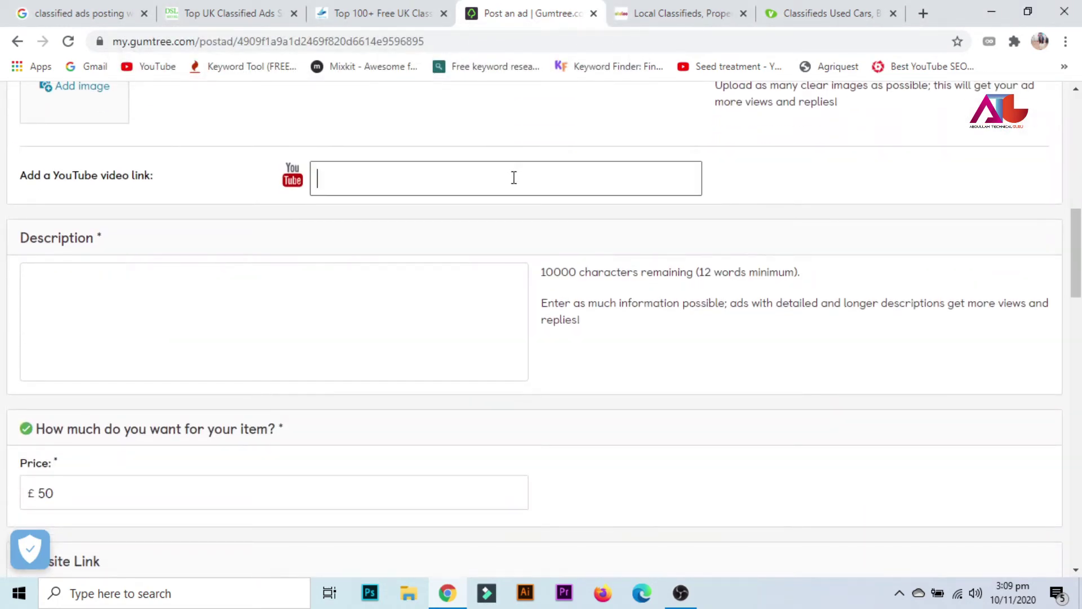
# Enter "sdf" as the ad's description.
pyautogui.click(77, 251)
pyautogui.click(123, 321)
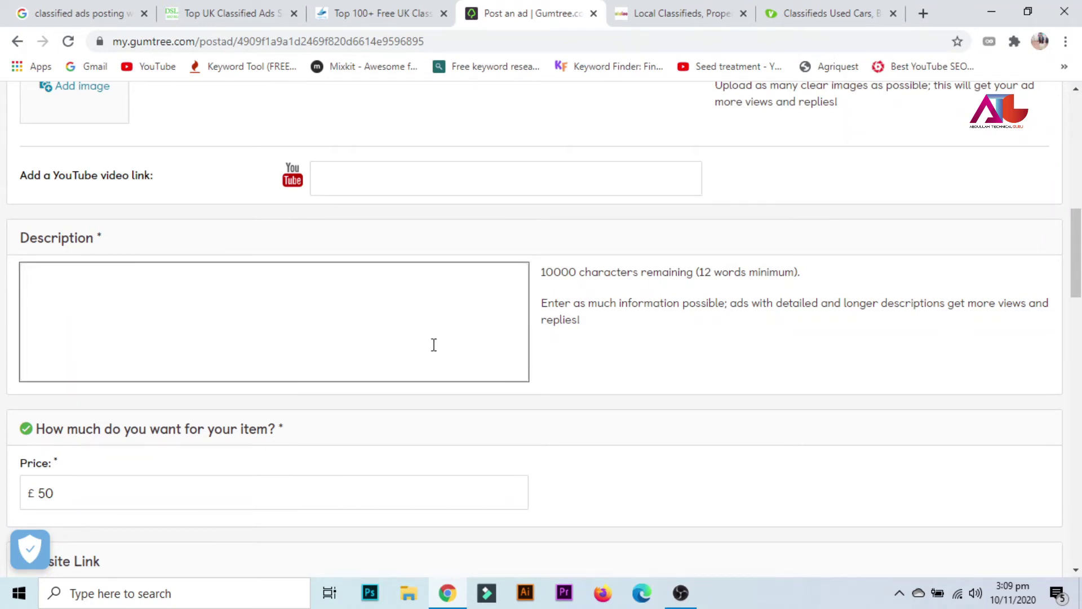
pyautogui.write('sdf')
# Go over the price, website link, promotion and contact sections, and try to post the ad again.
pyautogui.scroll(-4, 66, 285)
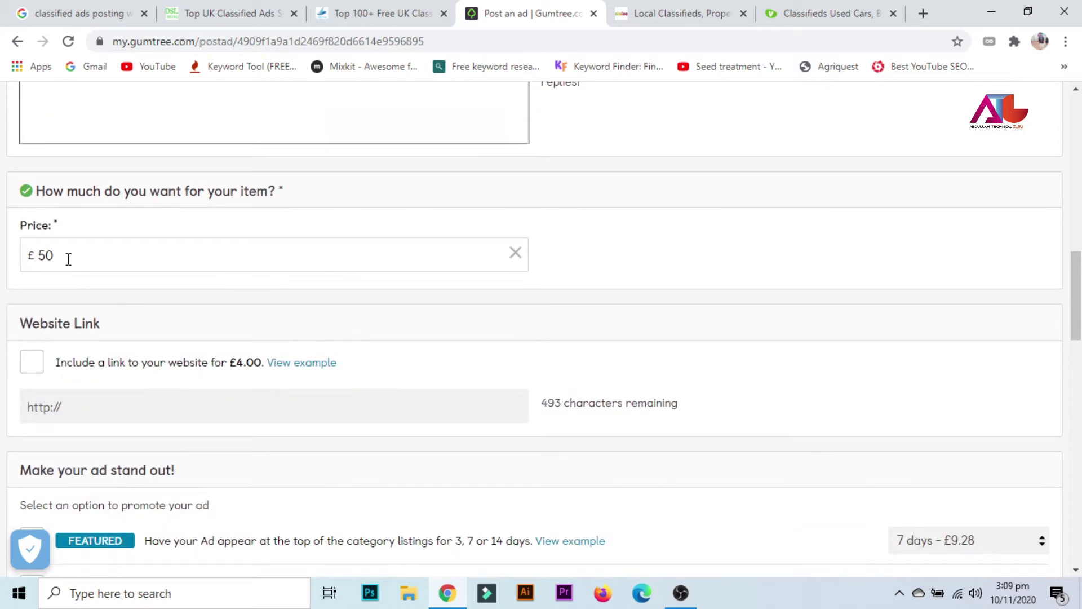
pyautogui.scroll(-2, 65, 257)
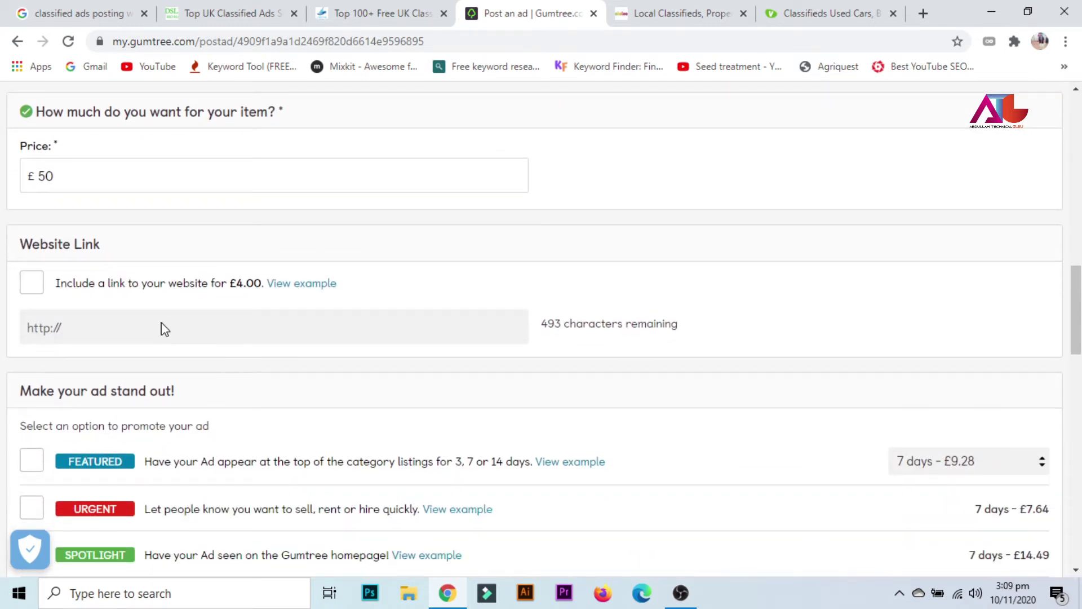
pyautogui.scroll(-3, 167, 331)
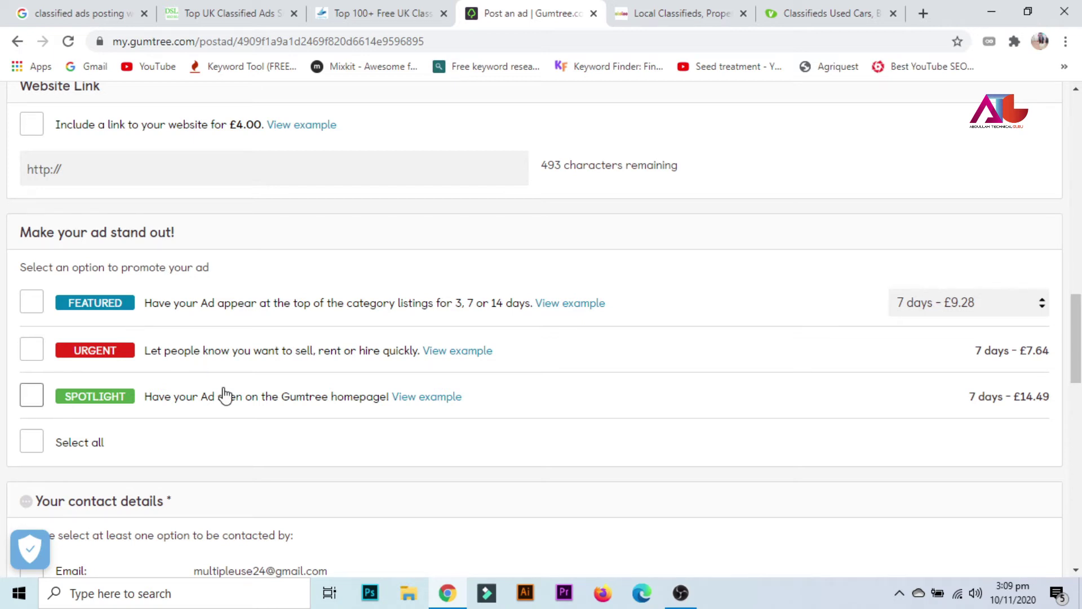
pyautogui.scroll(-4, 225, 395)
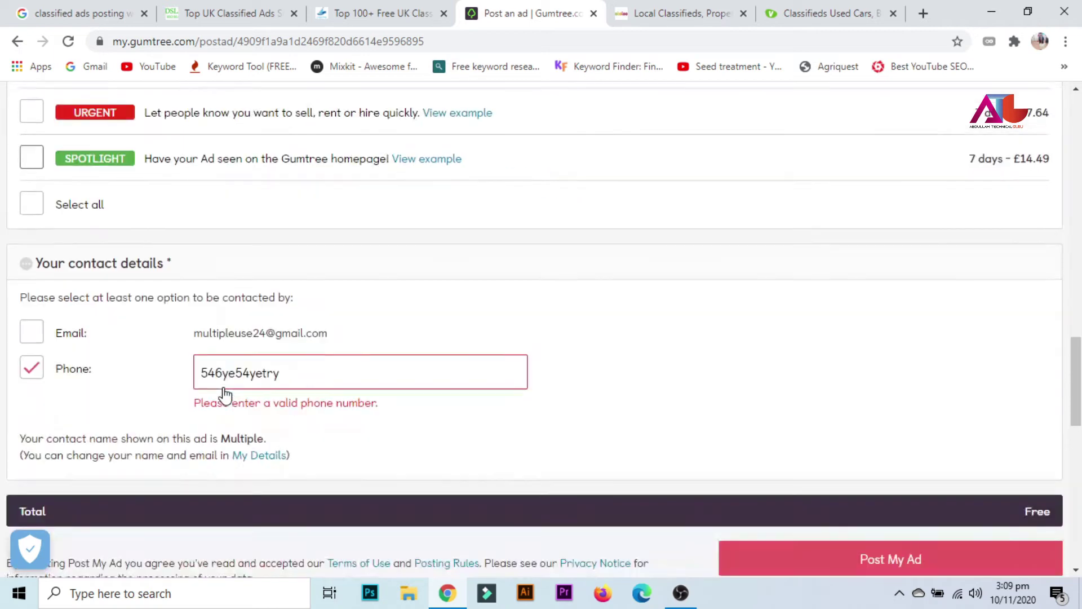
pyautogui.doubleClick(302, 377)
pyautogui.scroll(-8, 302, 379)
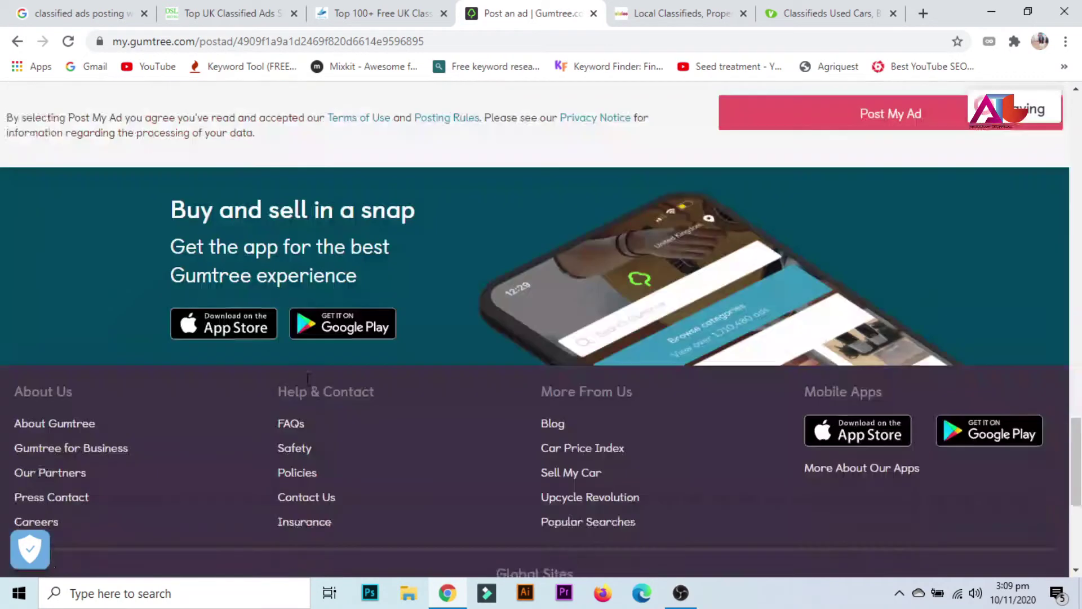
pyautogui.scroll(6, 949, 254)
pyautogui.click(903, 485)
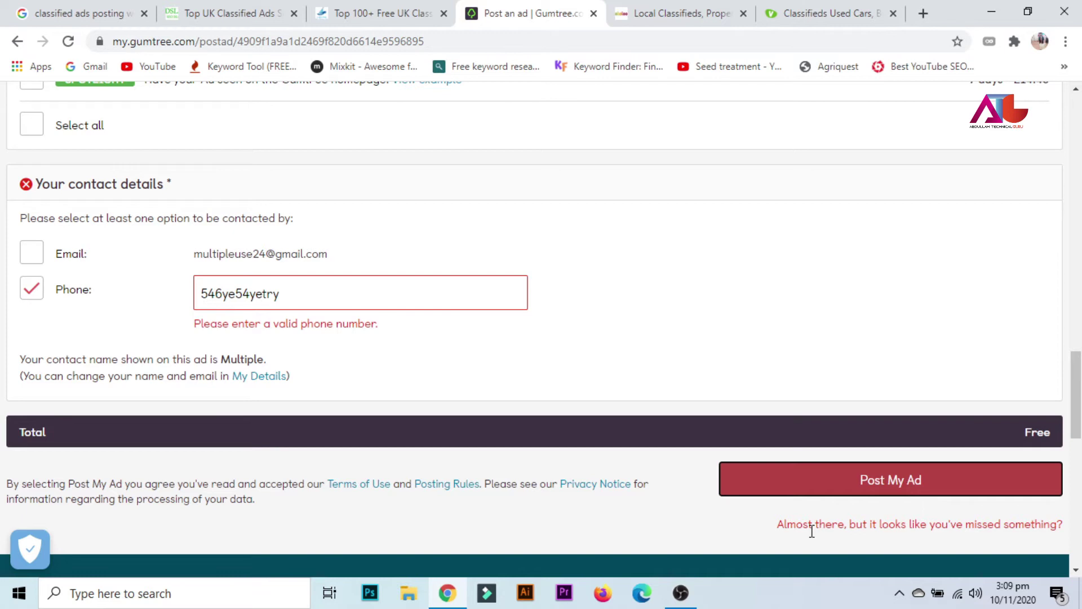
pyautogui.moveTo(812, 527); pyautogui.dragTo(525, 365)
pyautogui.click(496, 395)
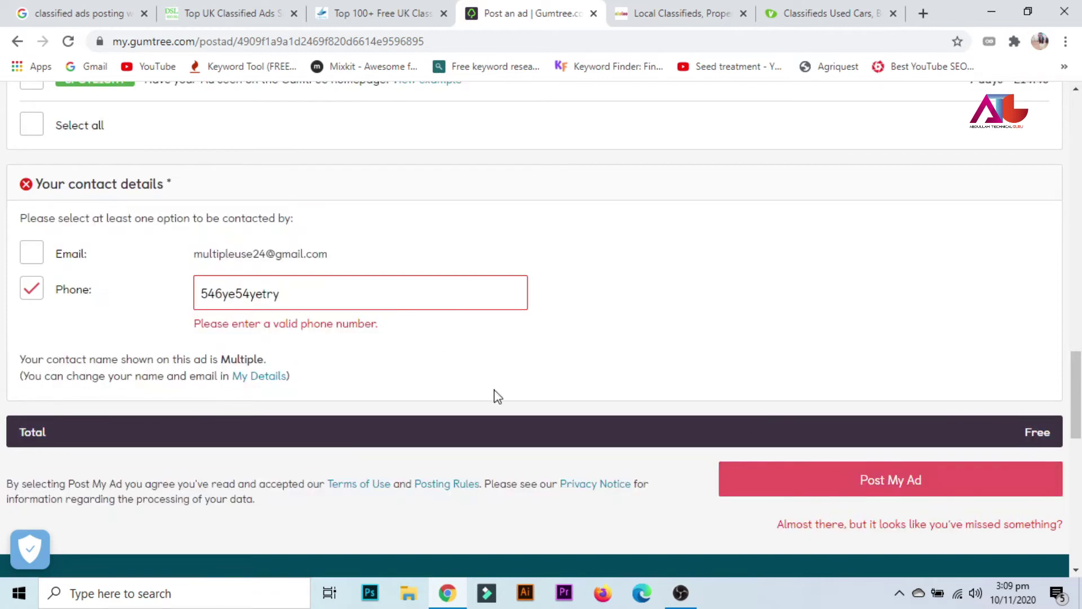
# Add email as a contact option alongside phone, and check the ad form's description and contact sections for errors.
pyautogui.click(28, 251)
pyautogui.scroll(10, 125, 282)
pyautogui.scroll(7, 164, 230)
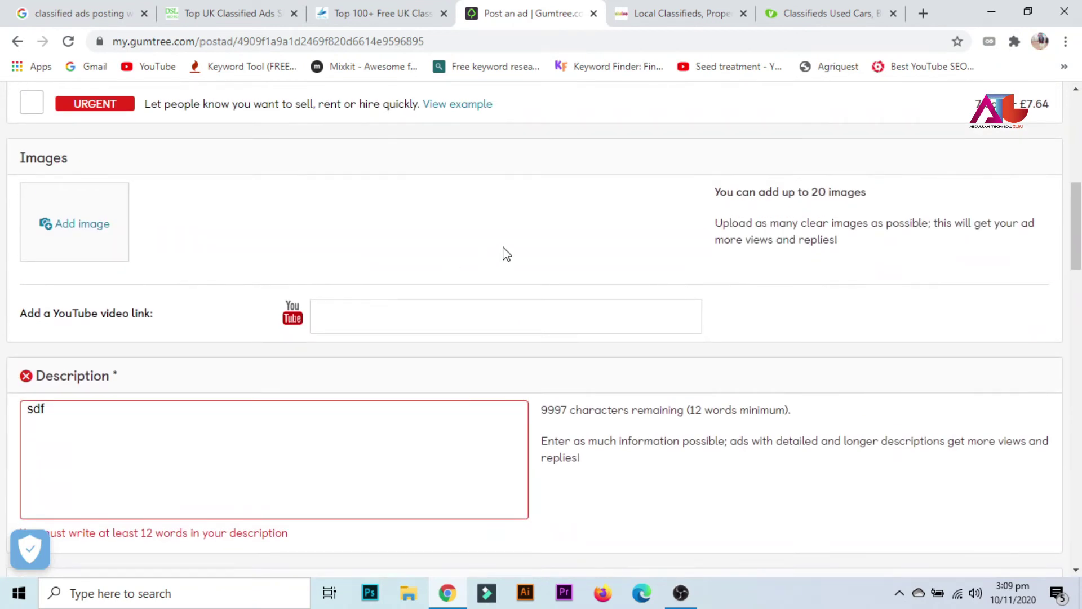
pyautogui.scroll(-5, 505, 251)
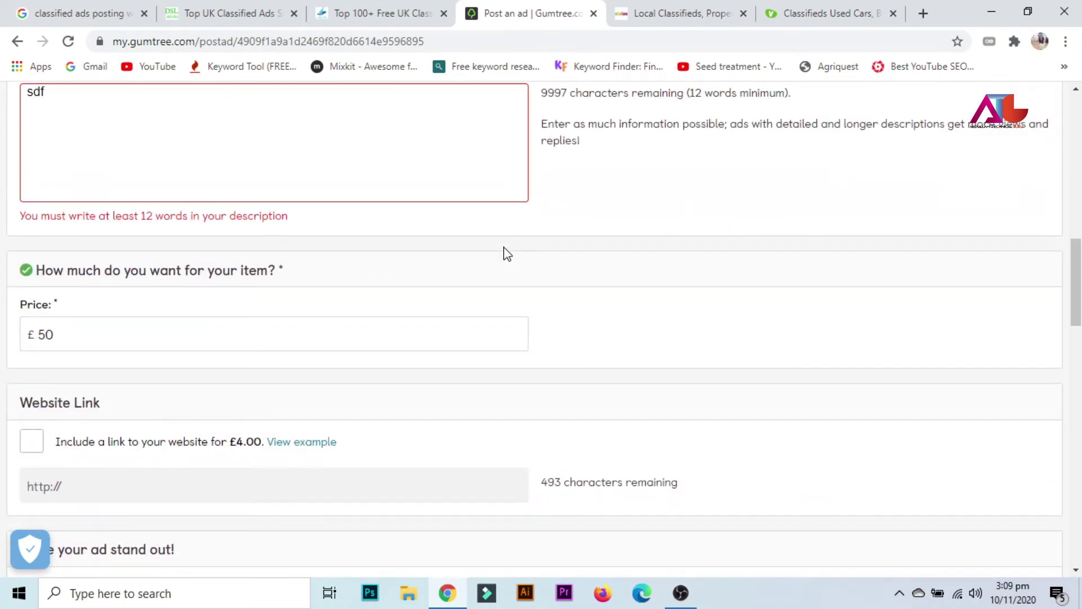
pyautogui.scroll(-6, 505, 251)
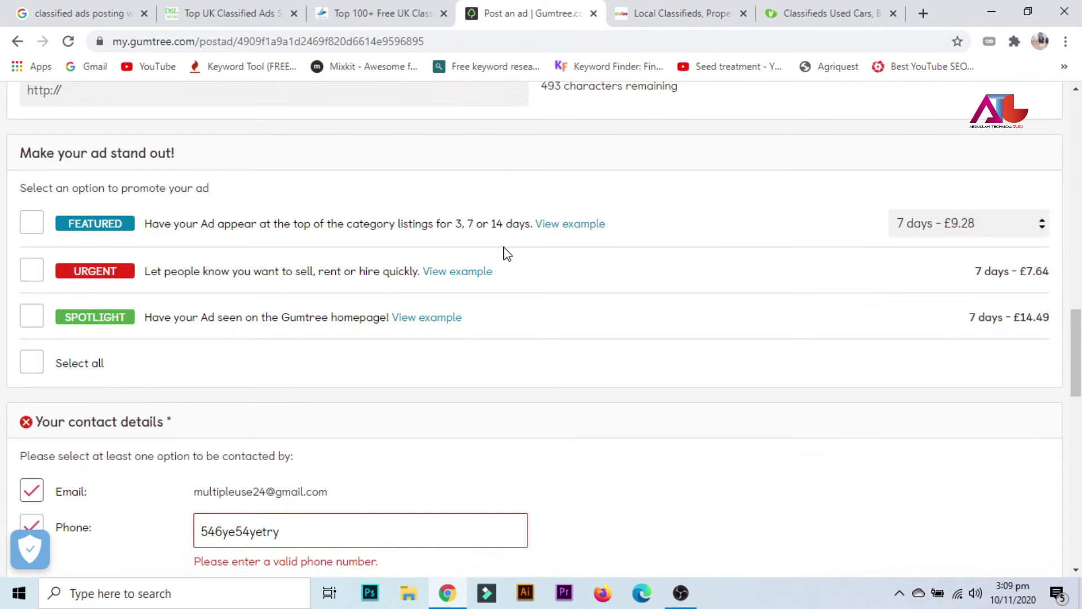
# Switch to the Okoloo classifieds site and open its form for posting a free ad.
pyautogui.click(682, 8)
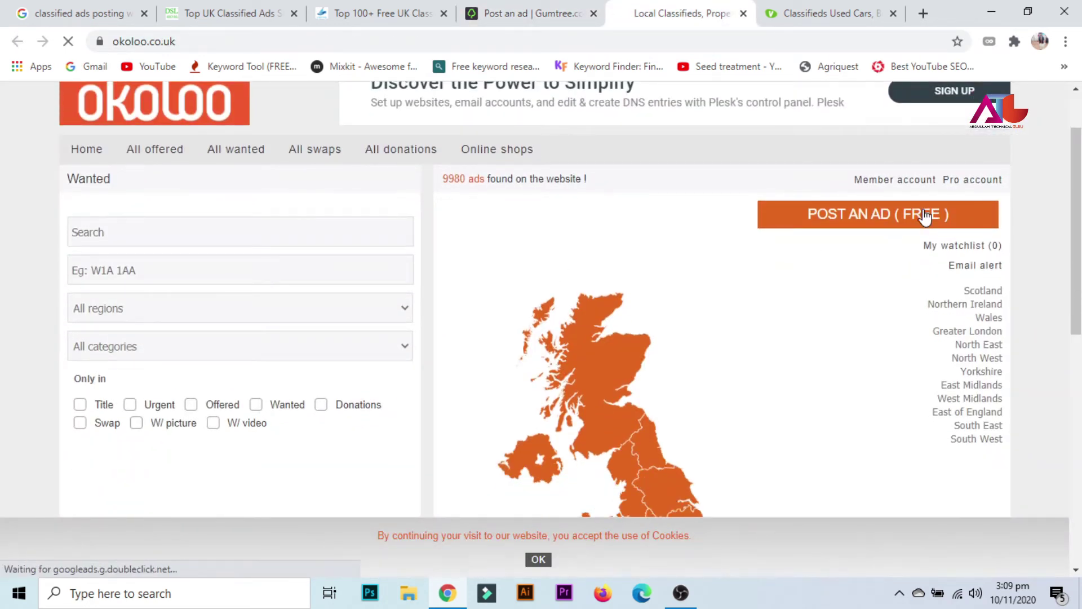
pyautogui.click(921, 215)
pyautogui.scroll(-3, 289, 278)
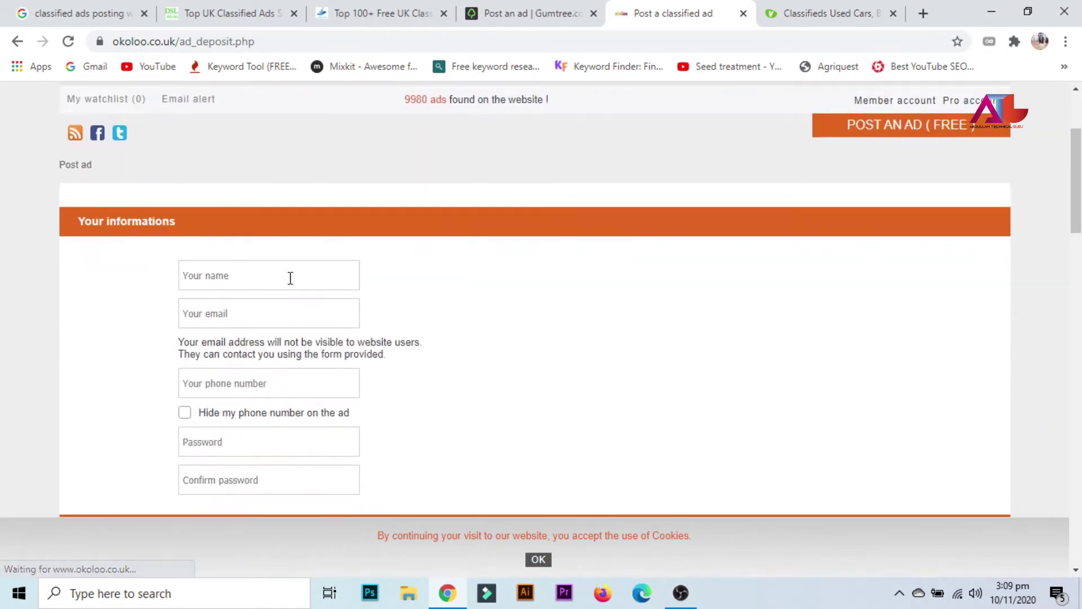
# Examine the Okoloo form's personal information fields, including name, email, phone number and password.
pyautogui.scroll(-9, 287, 300)
pyautogui.scroll(4, 280, 205)
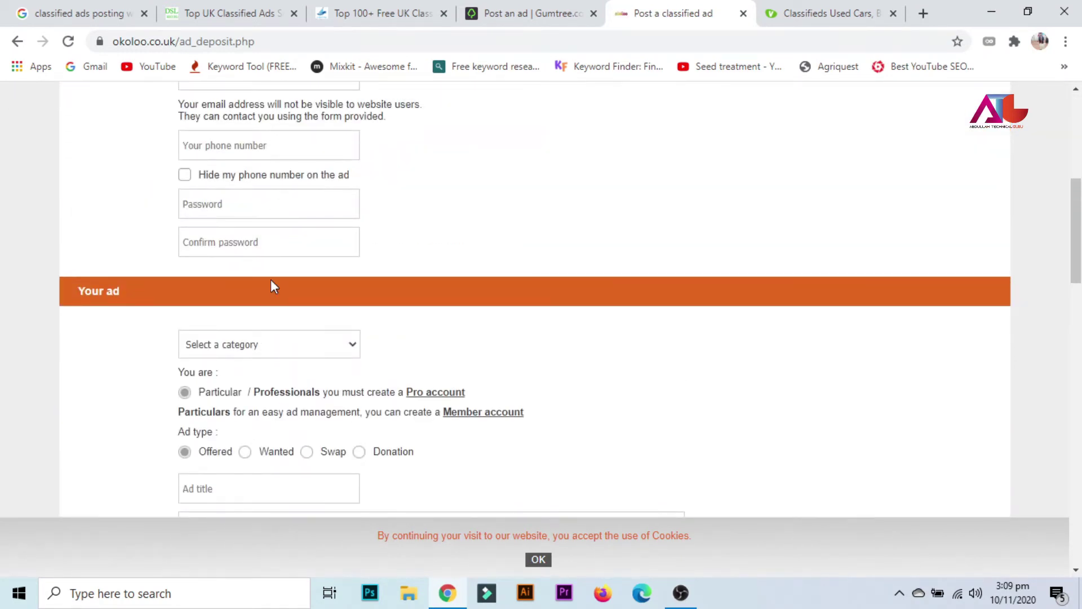
pyautogui.scroll(-1, 271, 285)
pyautogui.scroll(4, 284, 294)
pyautogui.click(242, 203)
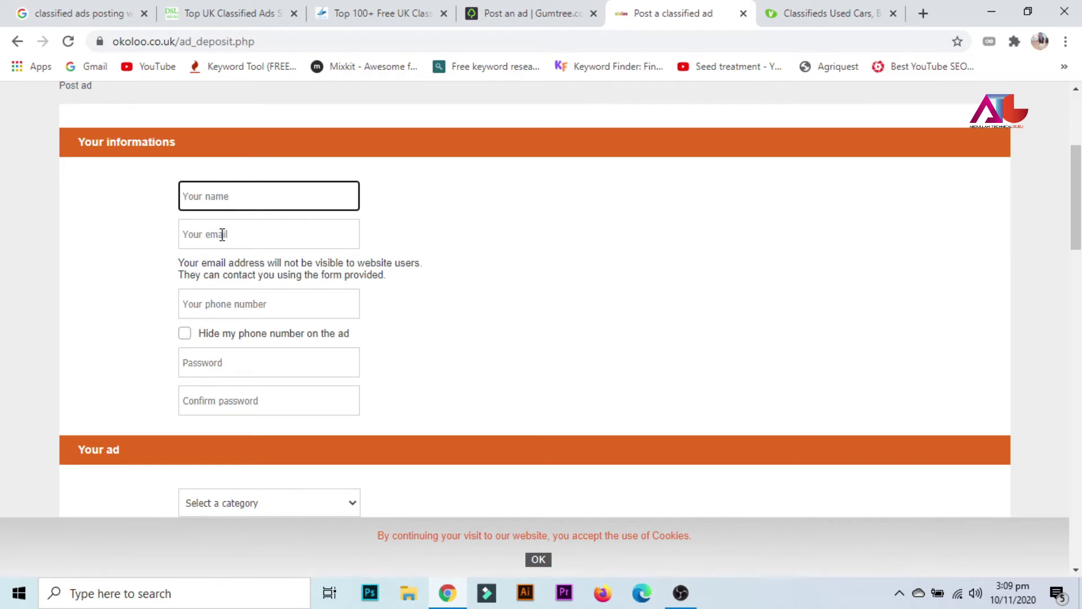
pyautogui.click(223, 302)
pyautogui.scroll(-3, 251, 225)
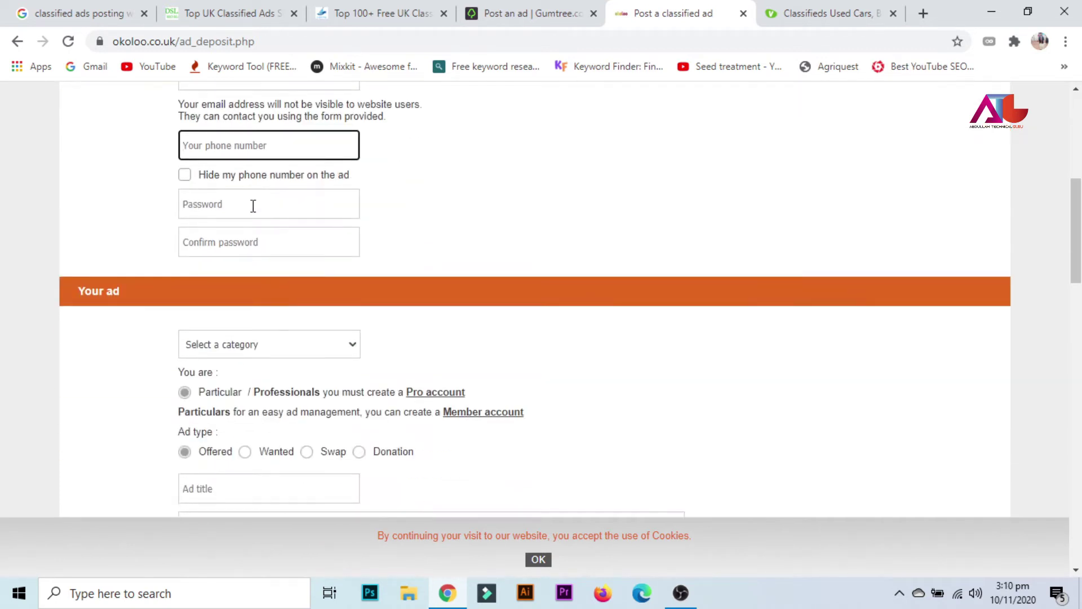
# Set the ad's category to Motorcycles/scooters.
pyautogui.scroll(-3, 251, 249)
pyautogui.click(265, 192)
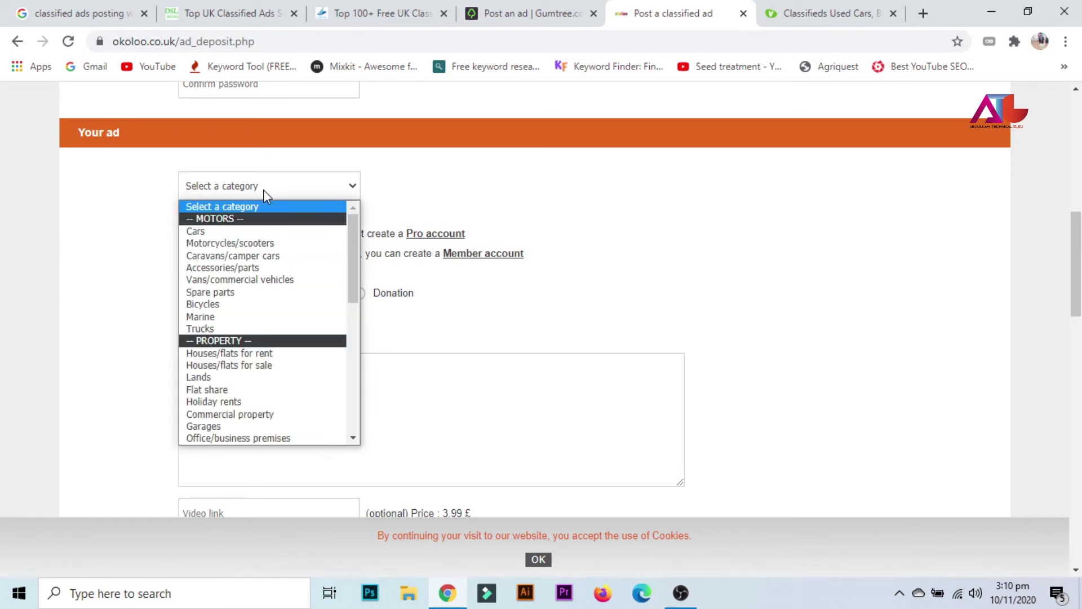
pyautogui.click(269, 245)
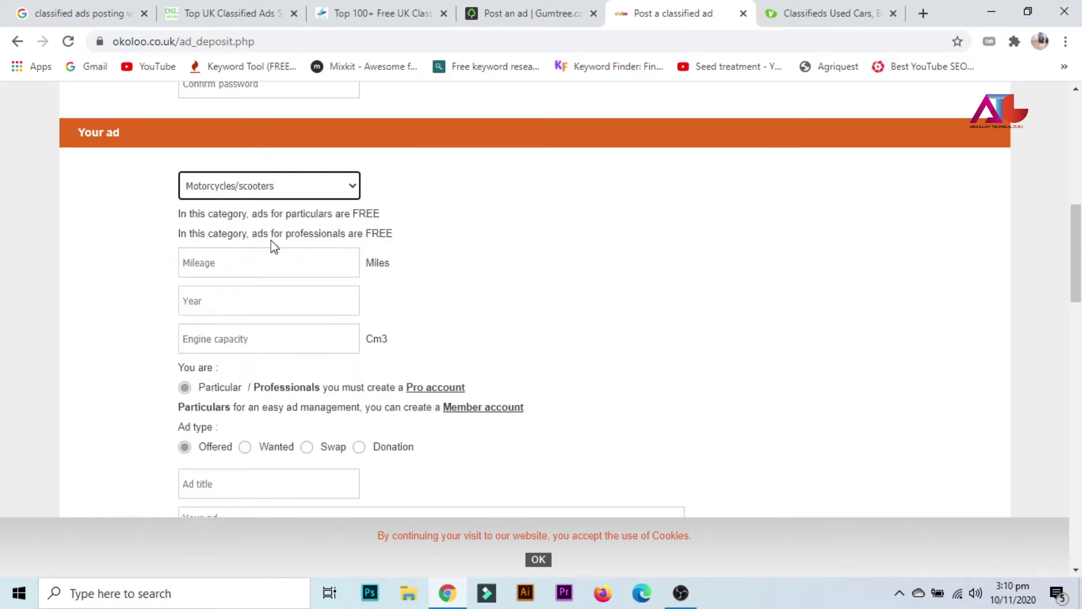
# Examine the mileage, year and engine capacity fields and the ad title and text fields below them.
pyautogui.click(283, 262)
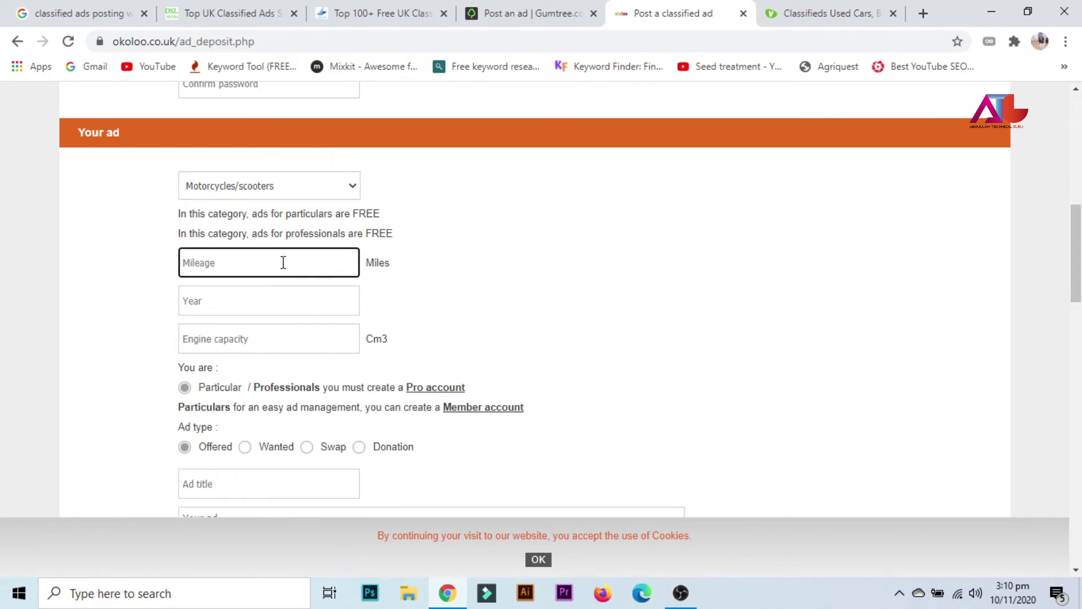
pyautogui.scroll(-1, 283, 263)
pyautogui.click(267, 228)
pyautogui.scroll(-1, 265, 227)
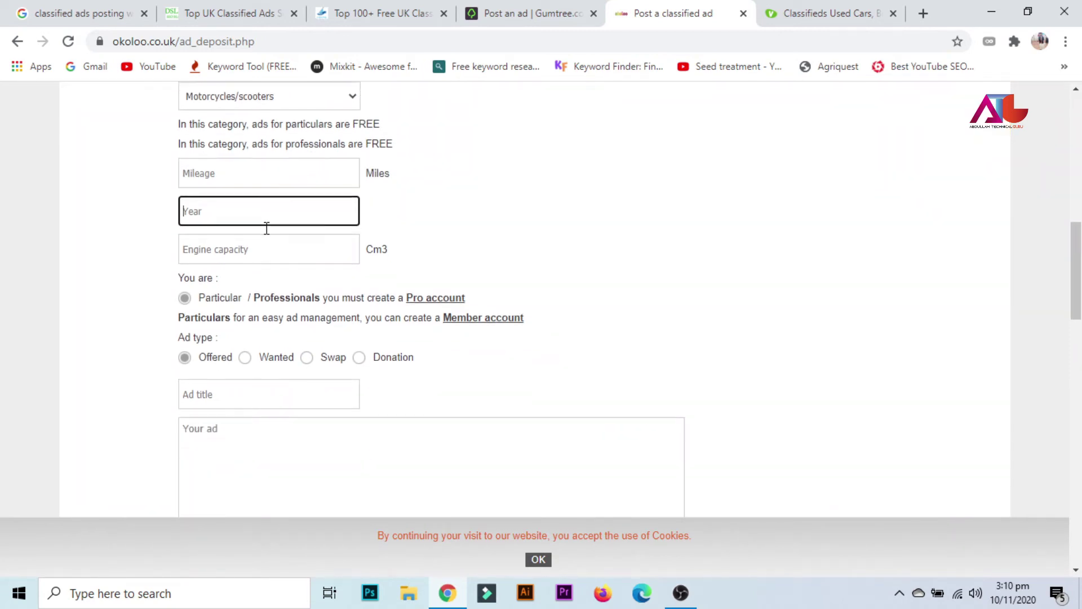
pyautogui.click(280, 188)
pyautogui.scroll(-1, 282, 191)
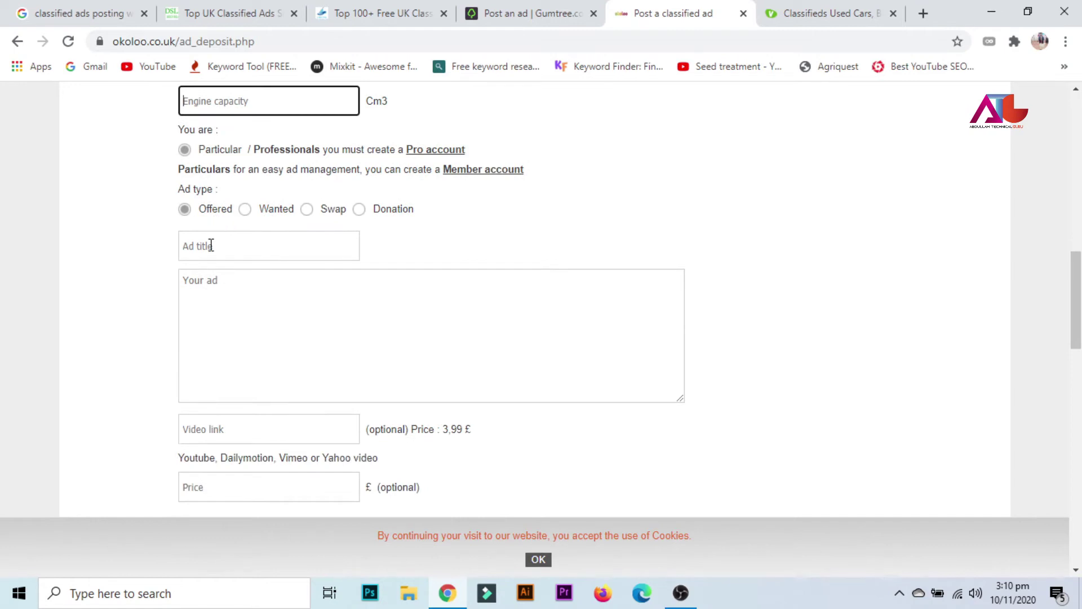
# Examine the rest of the Okoloo form, from the ad title and geolocation to the pictures, paid options and validation section.
pyautogui.click(216, 247)
pyautogui.scroll(-1, 276, 259)
pyautogui.click(256, 231)
pyautogui.scroll(-5, 252, 332)
pyautogui.scroll(-4, 305, 202)
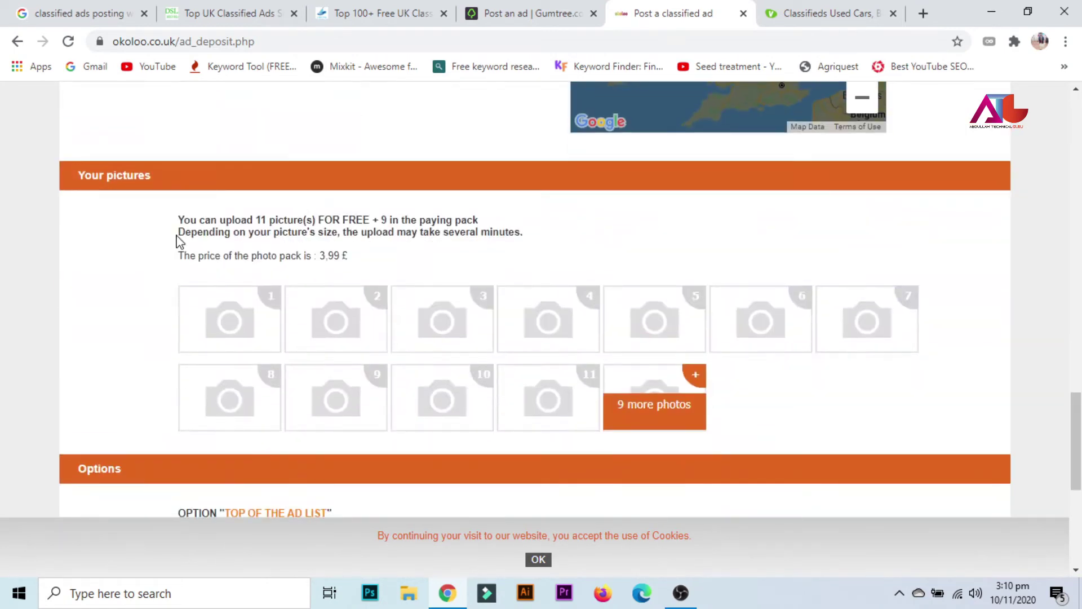
pyautogui.scroll(-1, 455, 359)
pyautogui.scroll(-5, 454, 359)
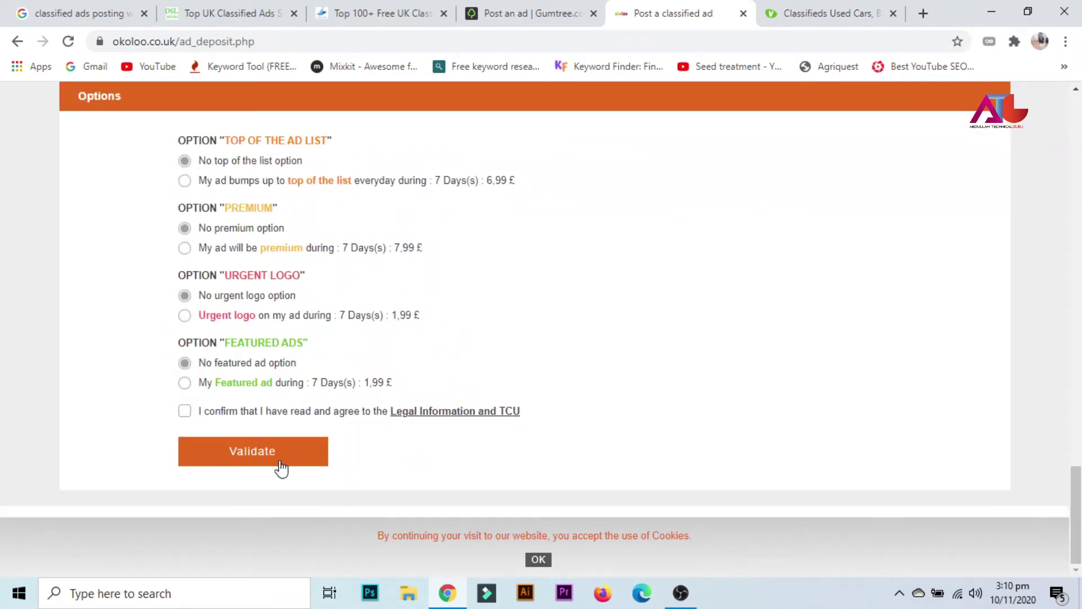
pyautogui.scroll(10, 800, 231)
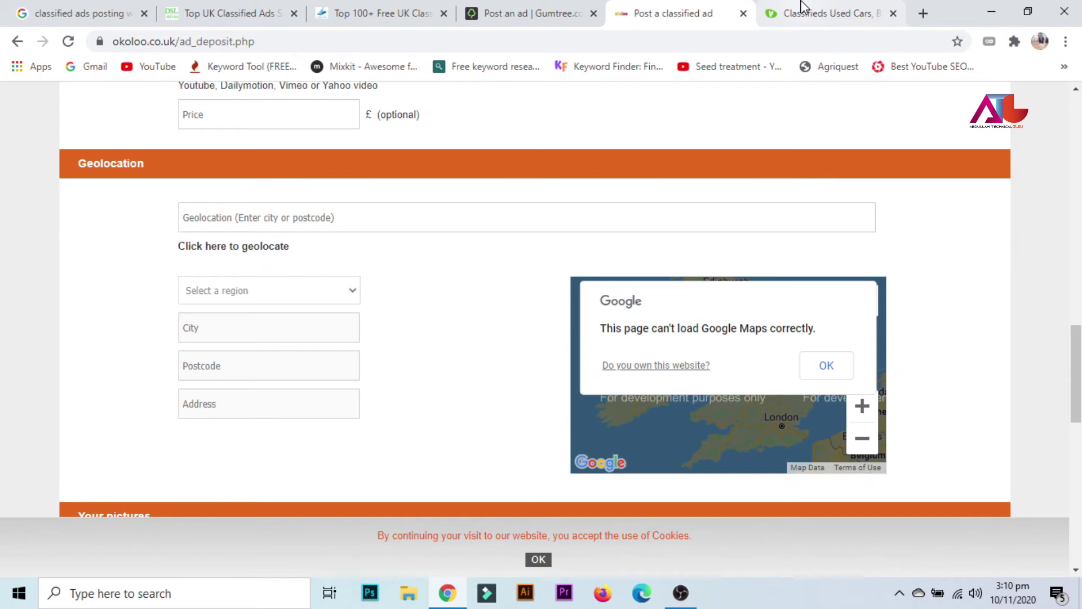
# Switch to the Vivastreet site, open its ad posting form and review its ad details, personal info and publishing fields.
pyautogui.click(826, 13)
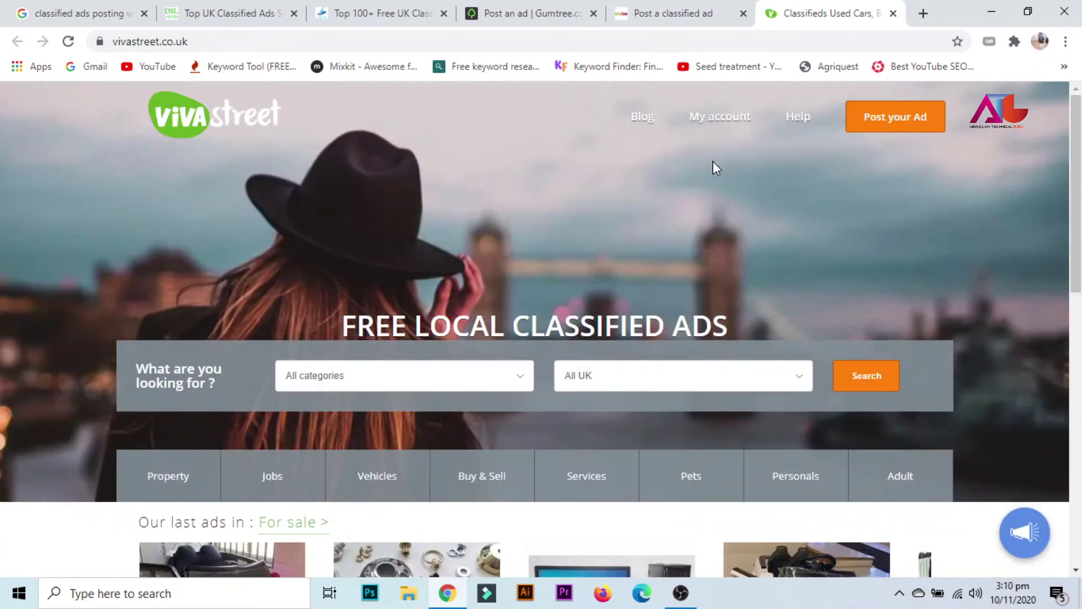
pyautogui.click(889, 130)
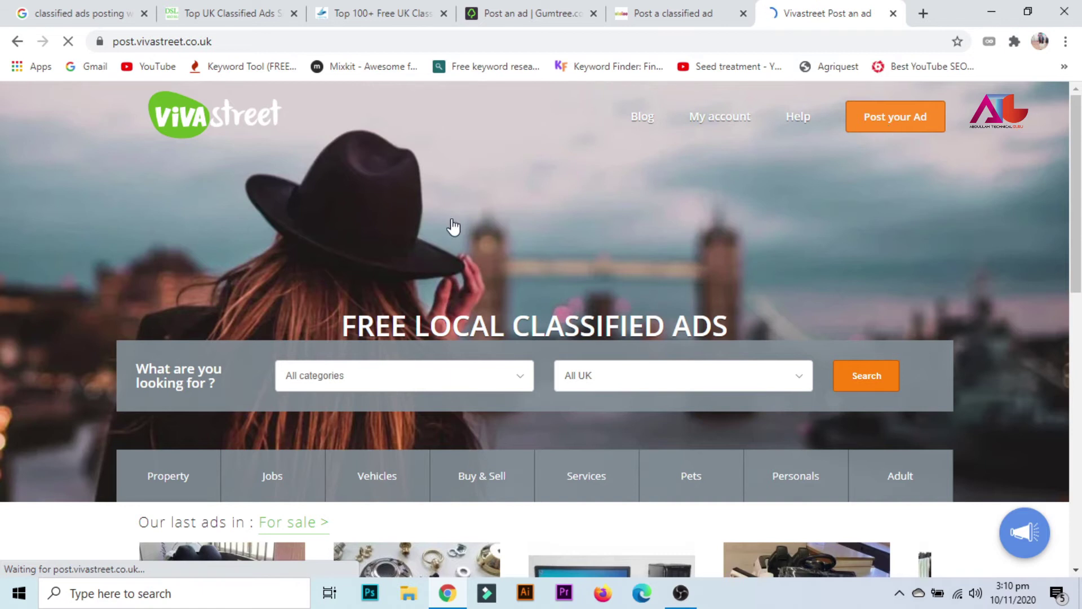
pyautogui.scroll(-10, 377, 235)
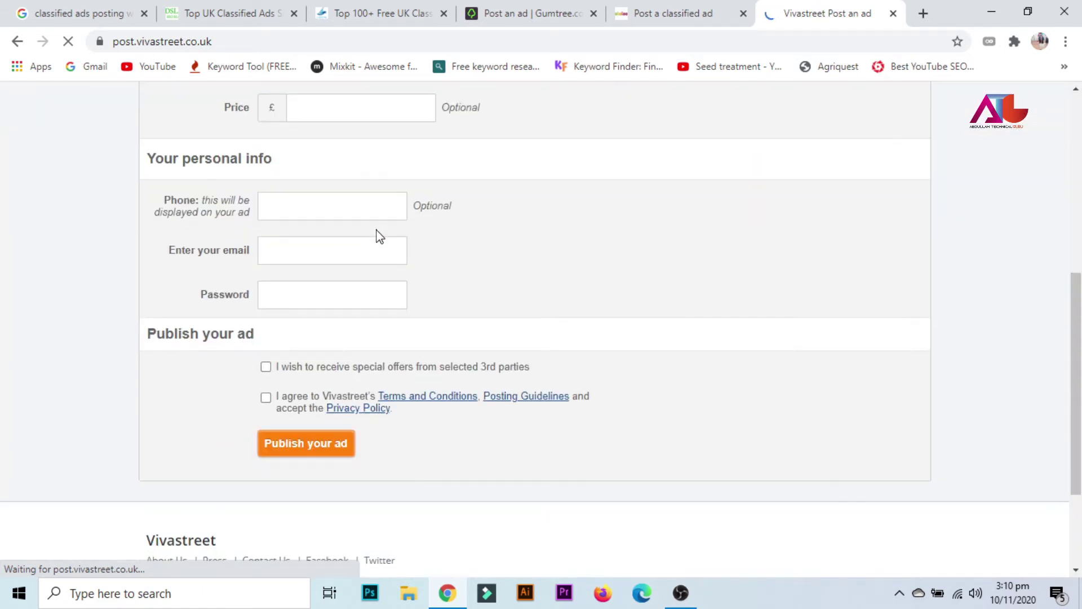
pyautogui.scroll(10, 376, 235)
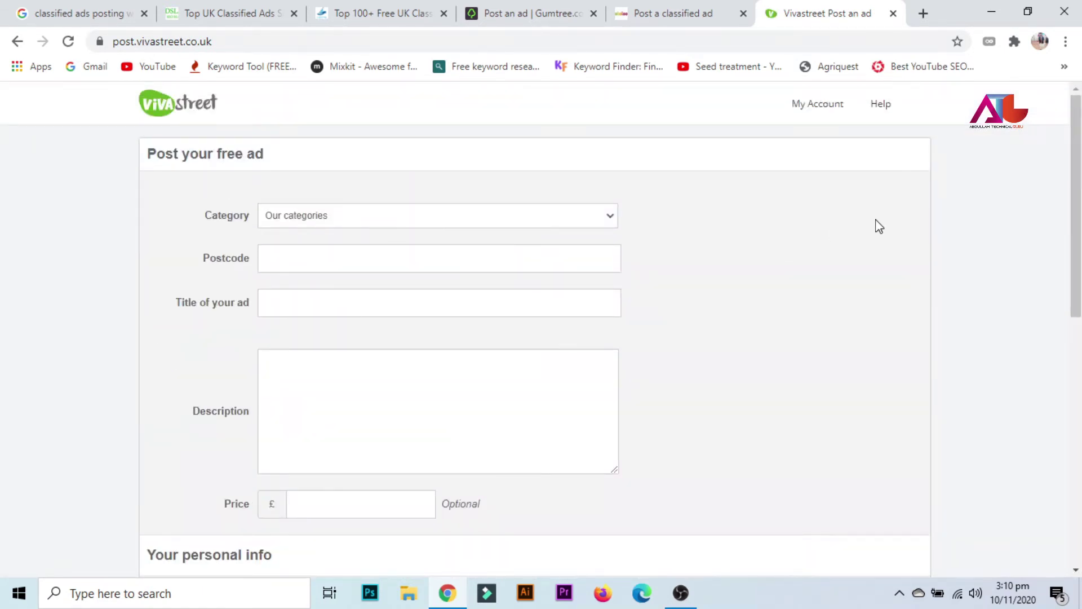
pyautogui.scroll(-10, 357, 164)
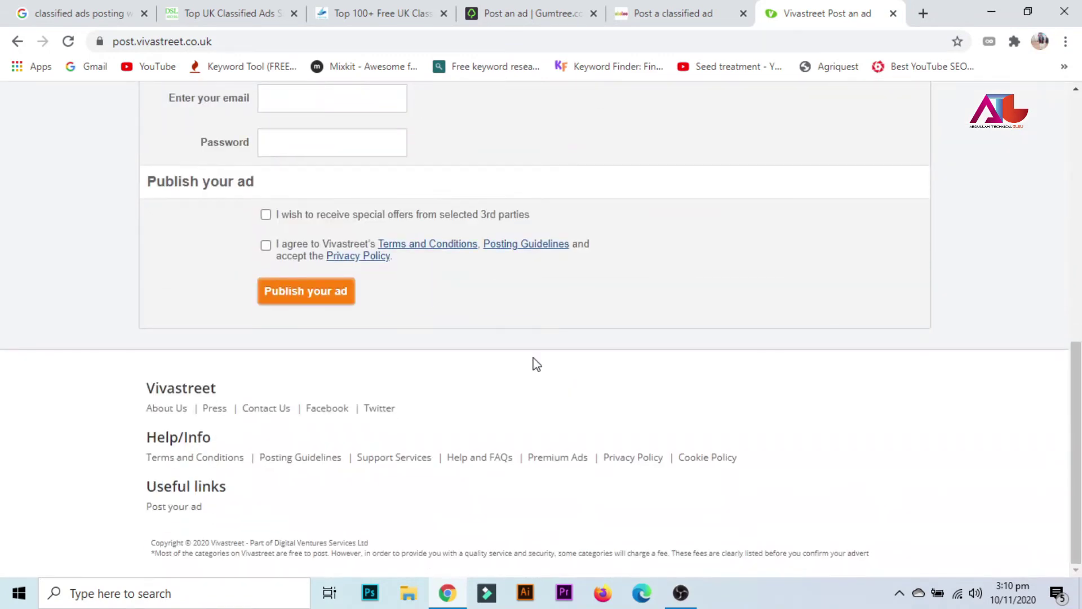
pyautogui.scroll(10, 635, 99)
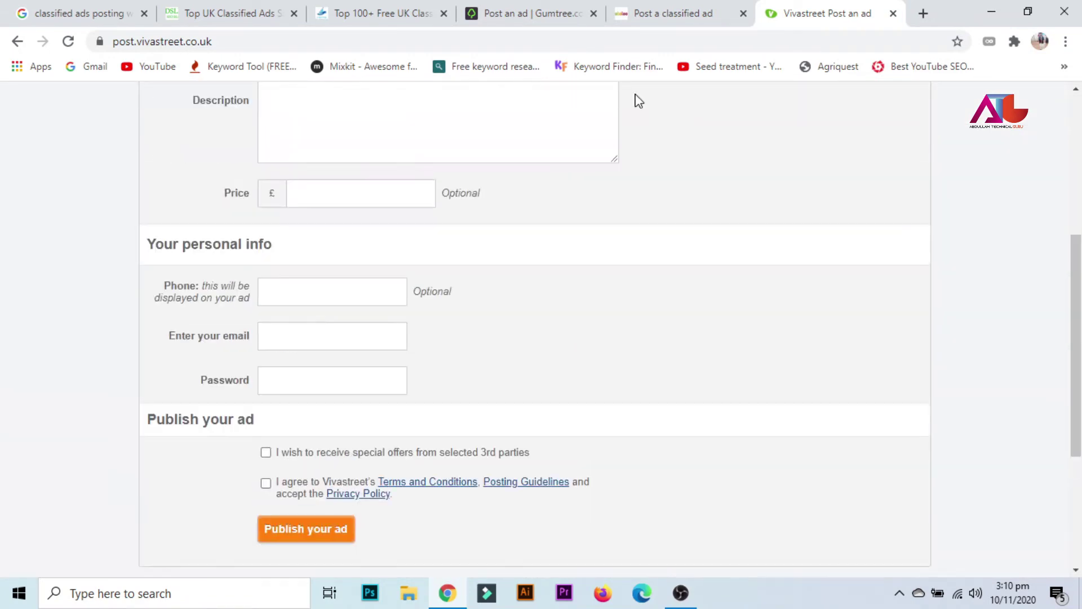
pyautogui.click(537, 13)
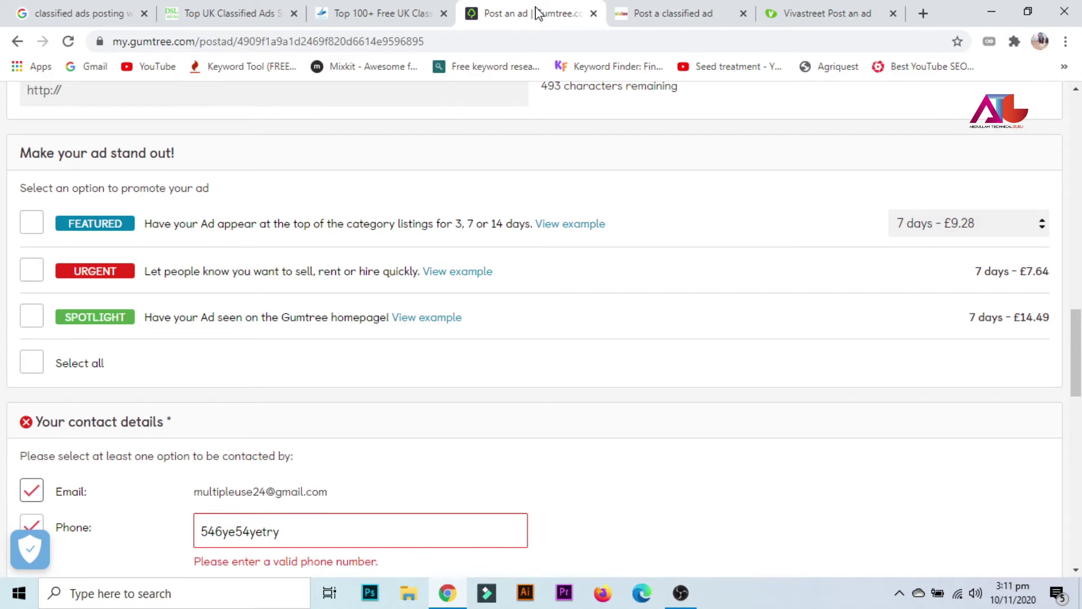
pyautogui.scroll(10, 389, 232)
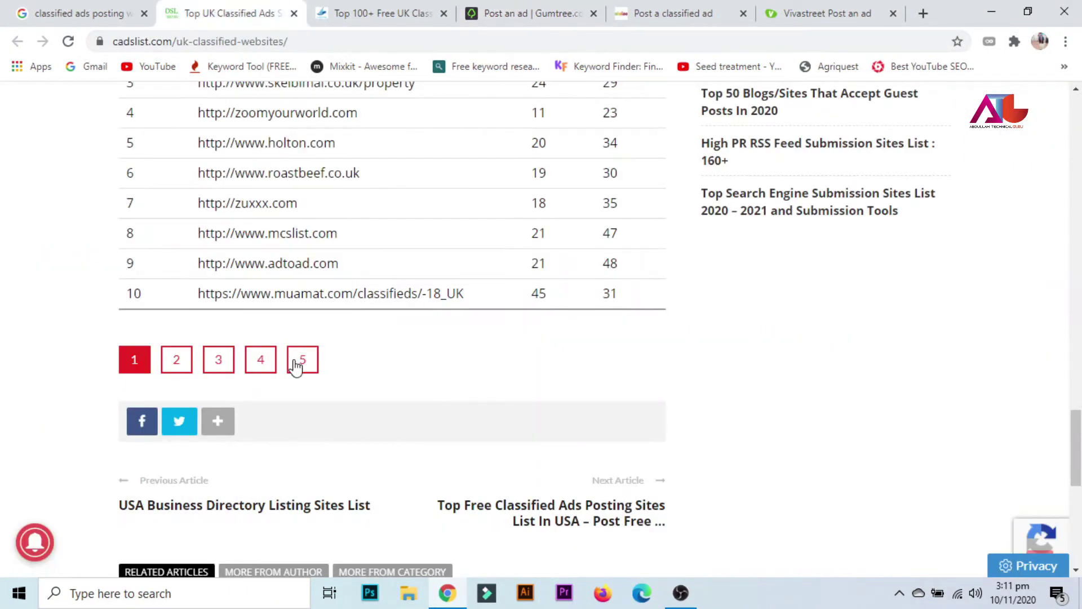
pyautogui.click(231, 13)
pyautogui.scroll(2, 283, 255)
pyautogui.click(358, 12)
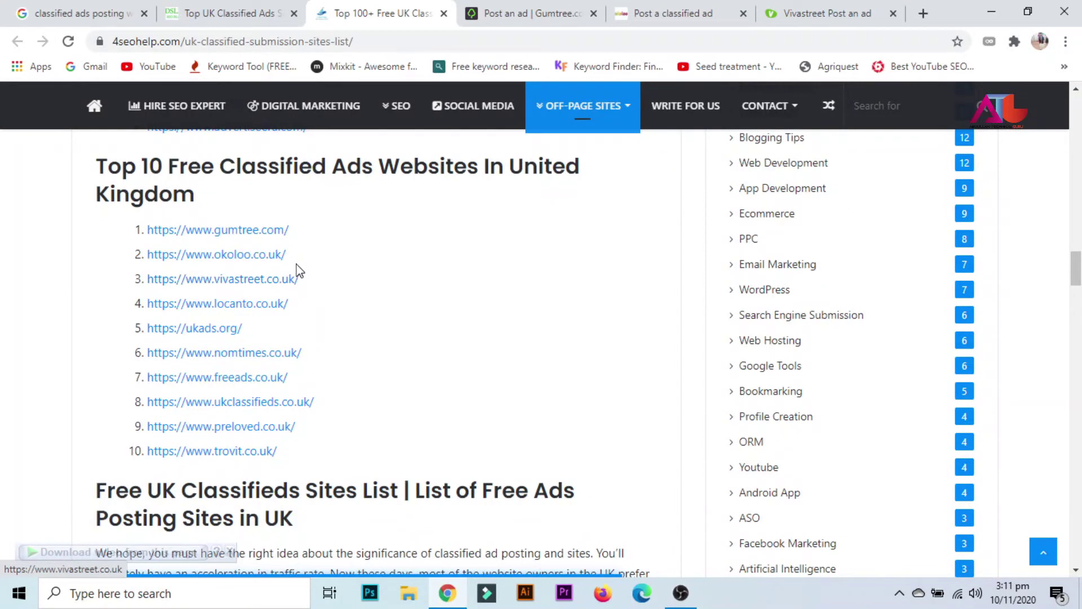
pyautogui.moveTo(297, 232); pyautogui.dragTo(149, 234)
pyautogui.hotkey('ctrl', 'c')
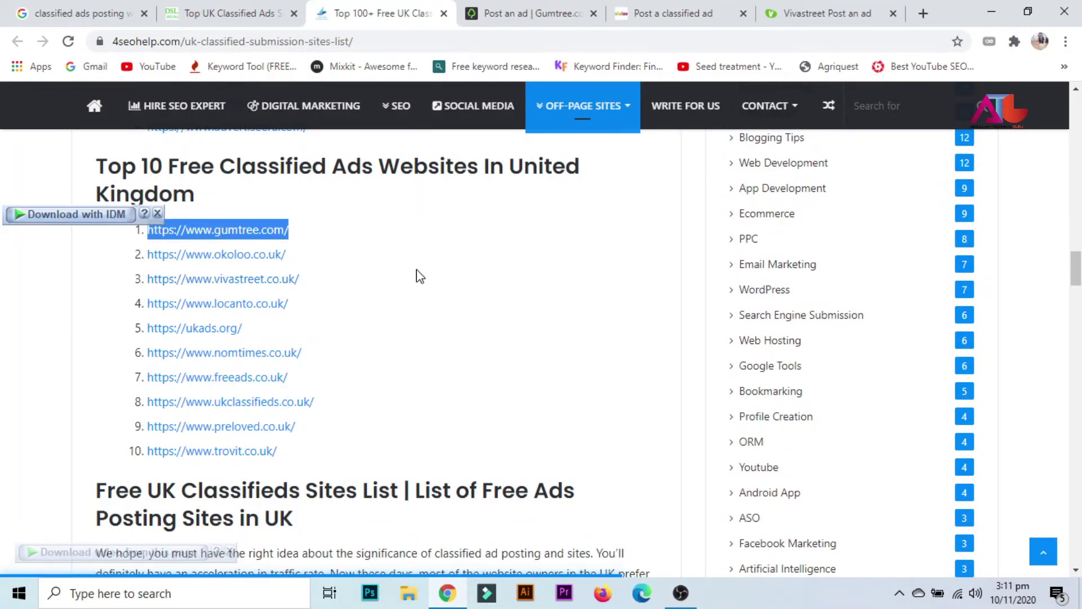
# Create a new text document on the desktop and name it "Ads posting".
pyautogui.click(979, 17)
pyautogui.rightClick(432, 394)
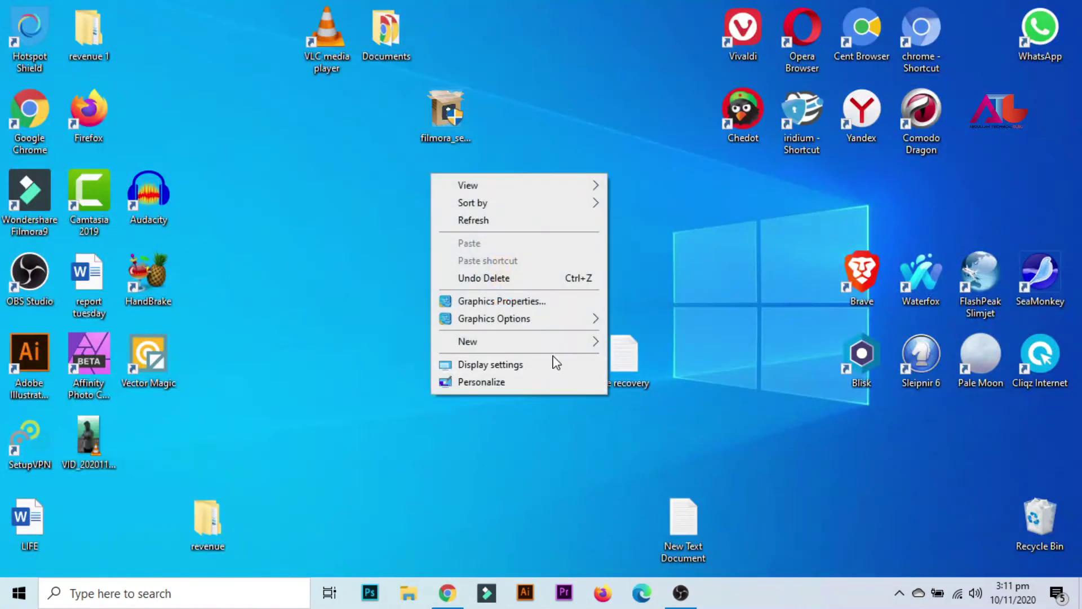
pyautogui.moveTo(555, 348)
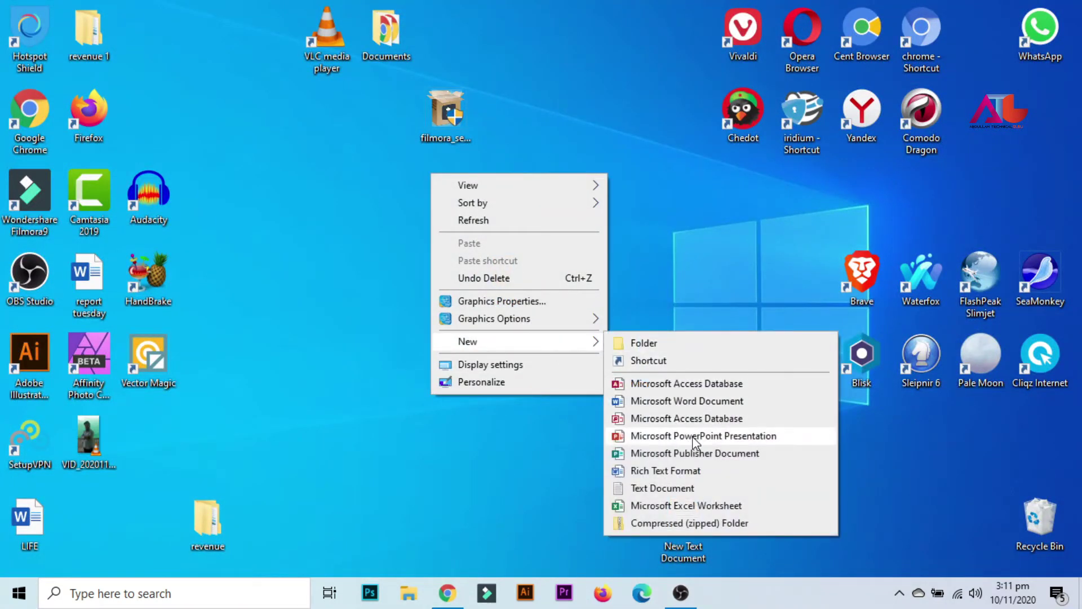
pyautogui.click(696, 488)
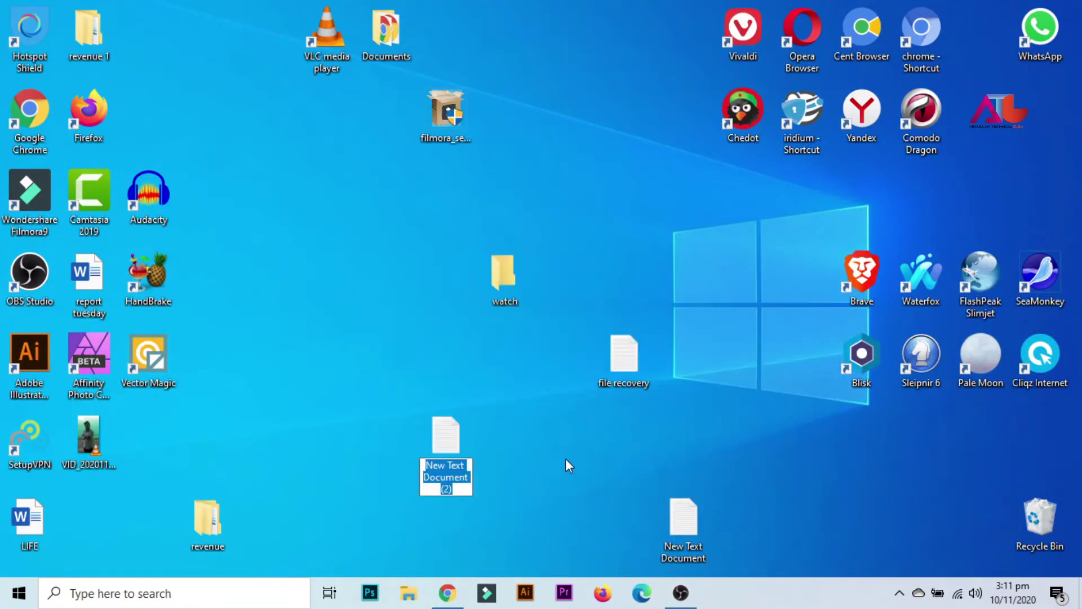
pyautogui.write('Ads posting')
pyautogui.press('Return')
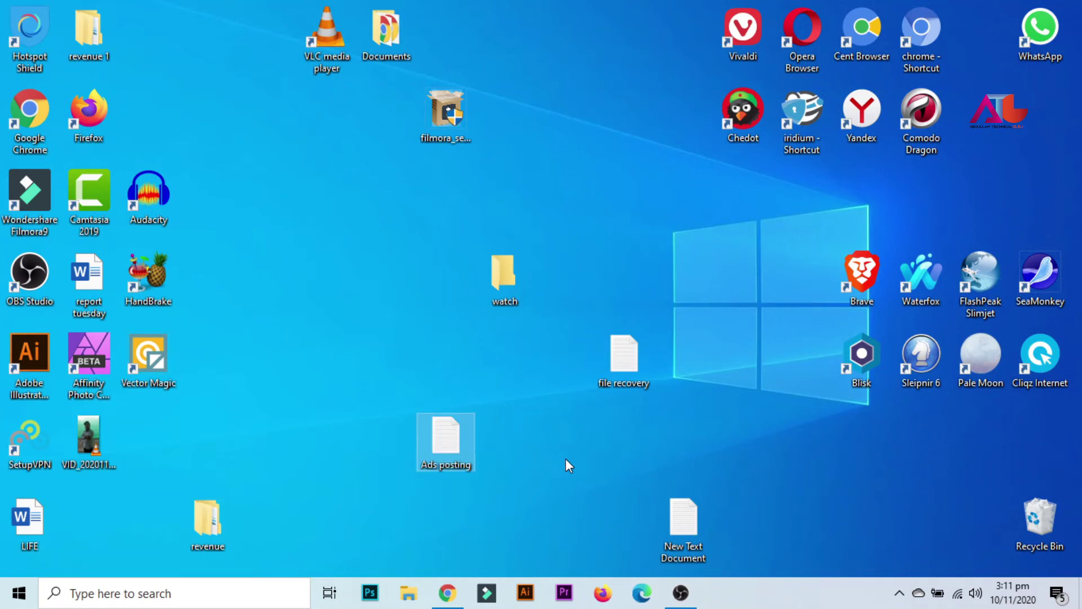
# Open the Ads posting file in Notepad and paste the copied Gumtree address as its first line.
pyautogui.doubleClick(464, 432)
pyautogui.click(573, 87)
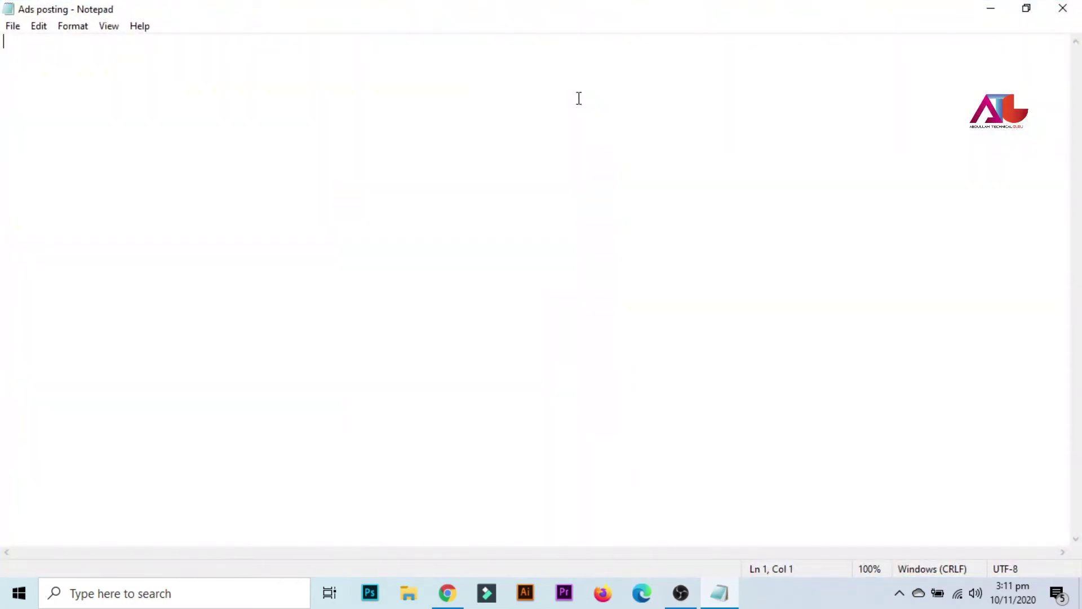
pyautogui.hotkey('ctrl', 'v')
pyautogui.press('Return')
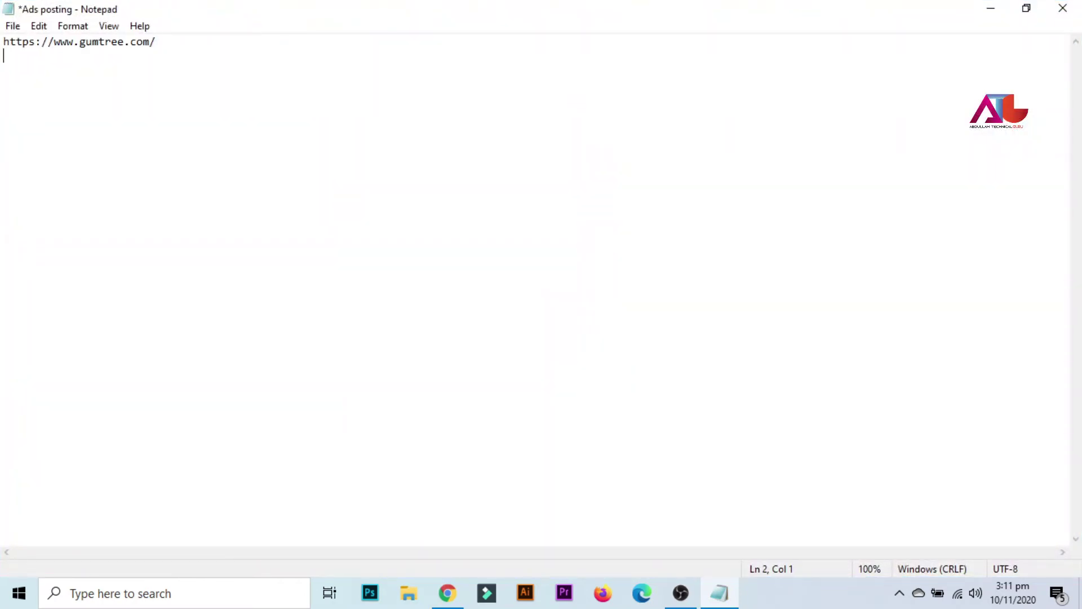
pyautogui.click(1003, 8)
pyautogui.click(447, 593)
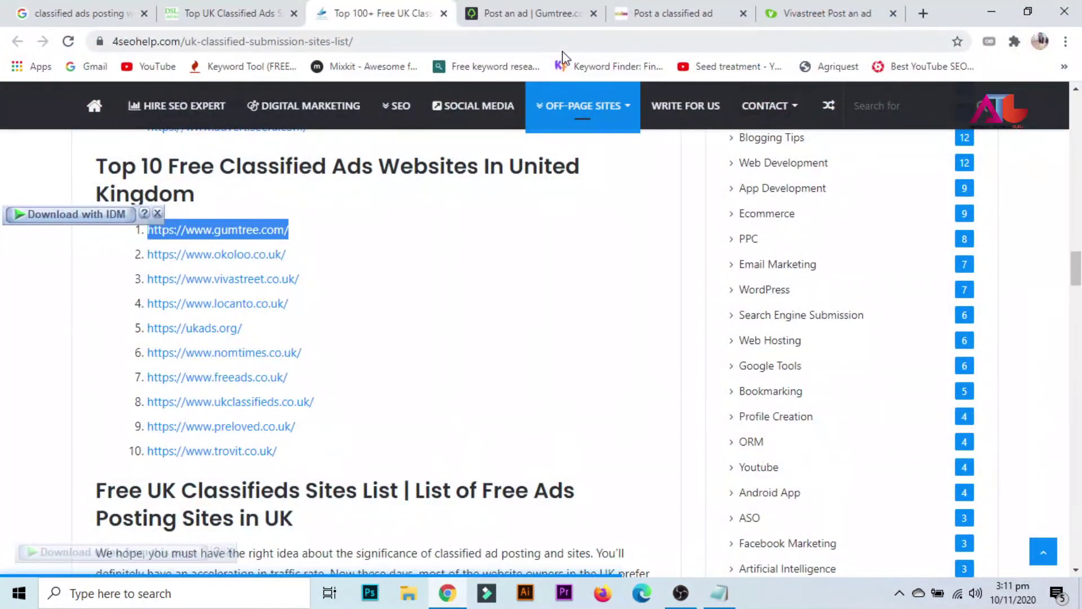
pyautogui.click(540, 17)
pyautogui.click(428, 8)
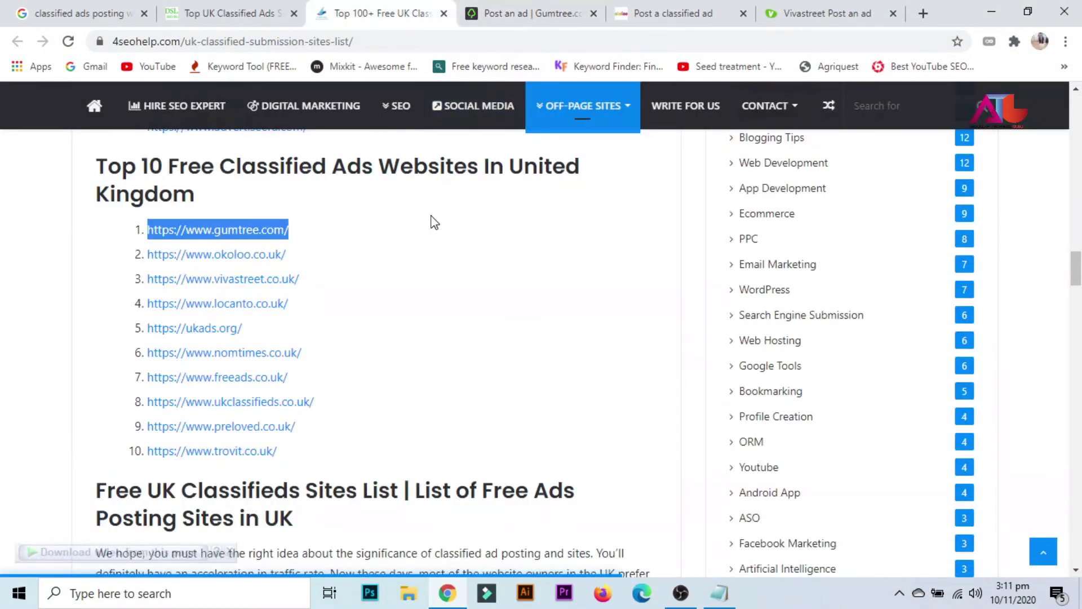
pyautogui.click(716, 596)
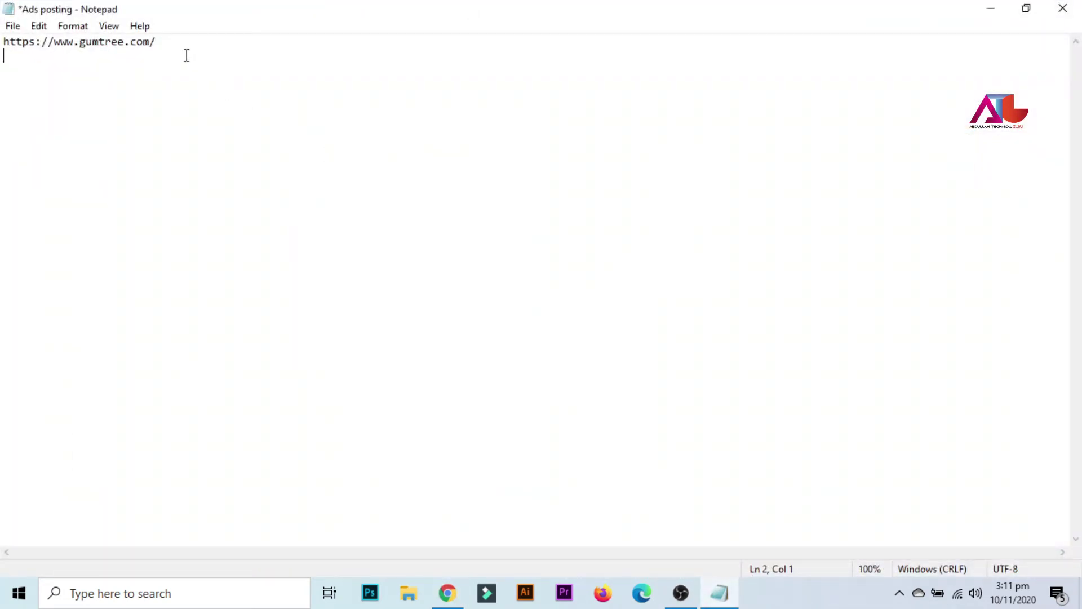
pyautogui.hotkey('ctrl', 'v')
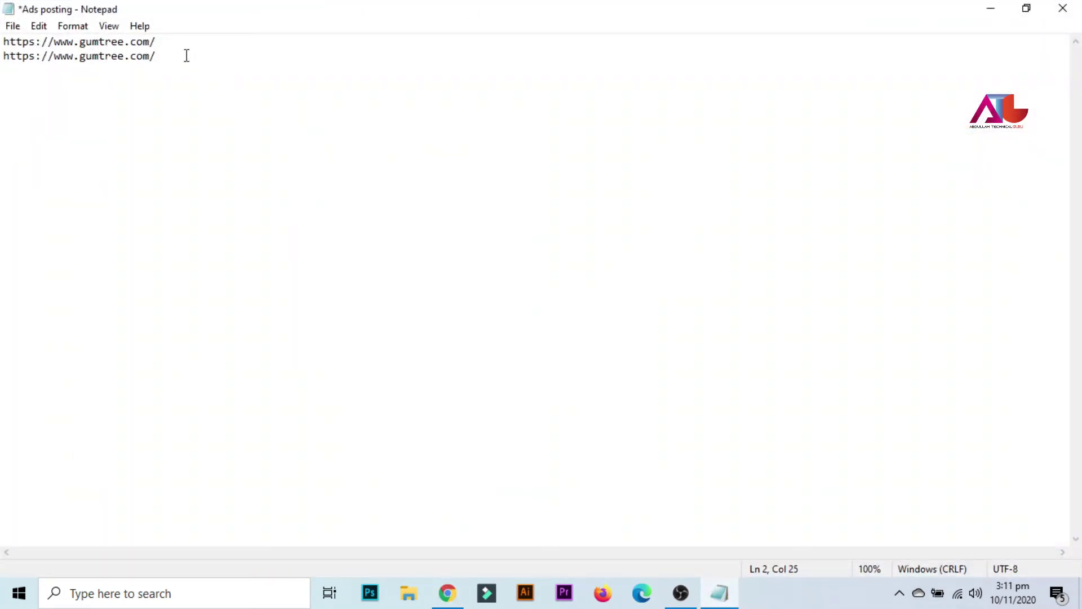
pyautogui.write('ads posted')
pyautogui.press('Return')
pyautogui.hotkey('alt', 'Tab')
pyautogui.click(533, 13)
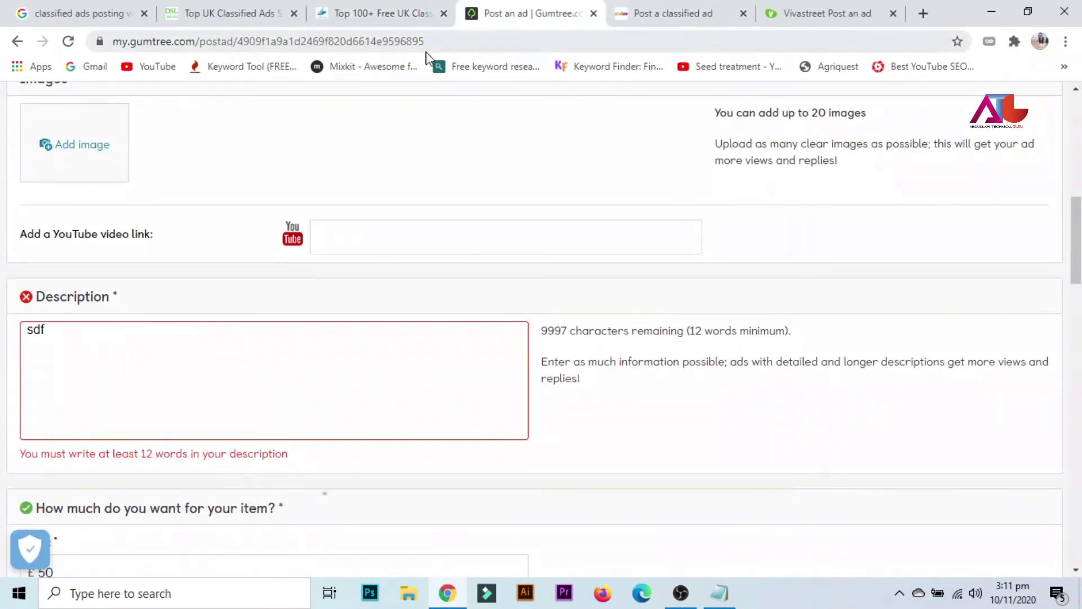
pyautogui.click(384, 13)
pyautogui.moveTo(285, 254); pyautogui.dragTo(149, 252)
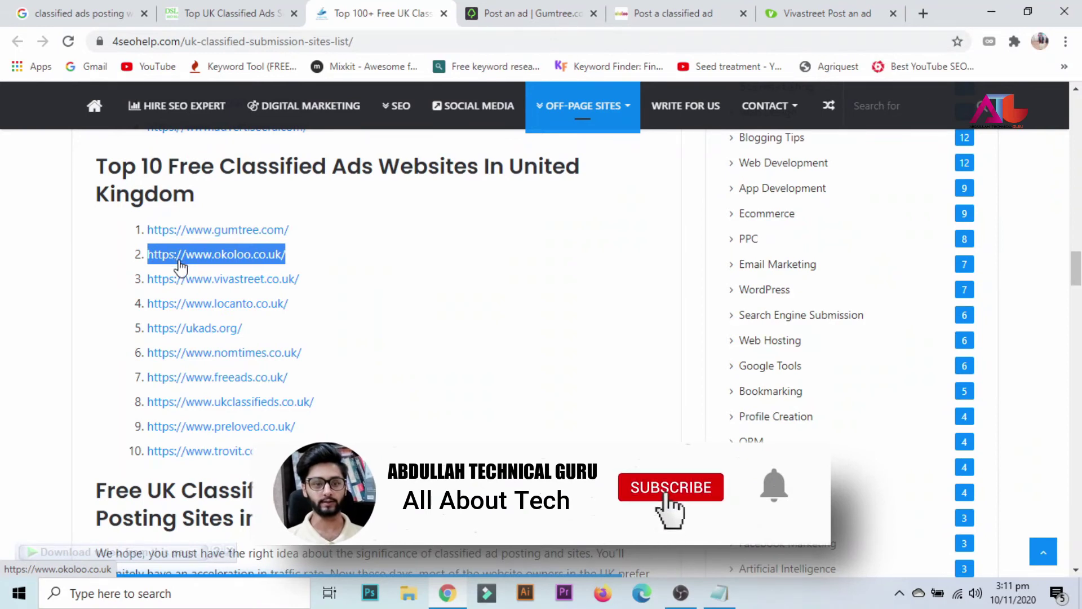
pyautogui.hotkey('ctrl', 'c')
pyautogui.hotkey('alt', 'Tab')
pyautogui.hotkey('ctrl', 'v')
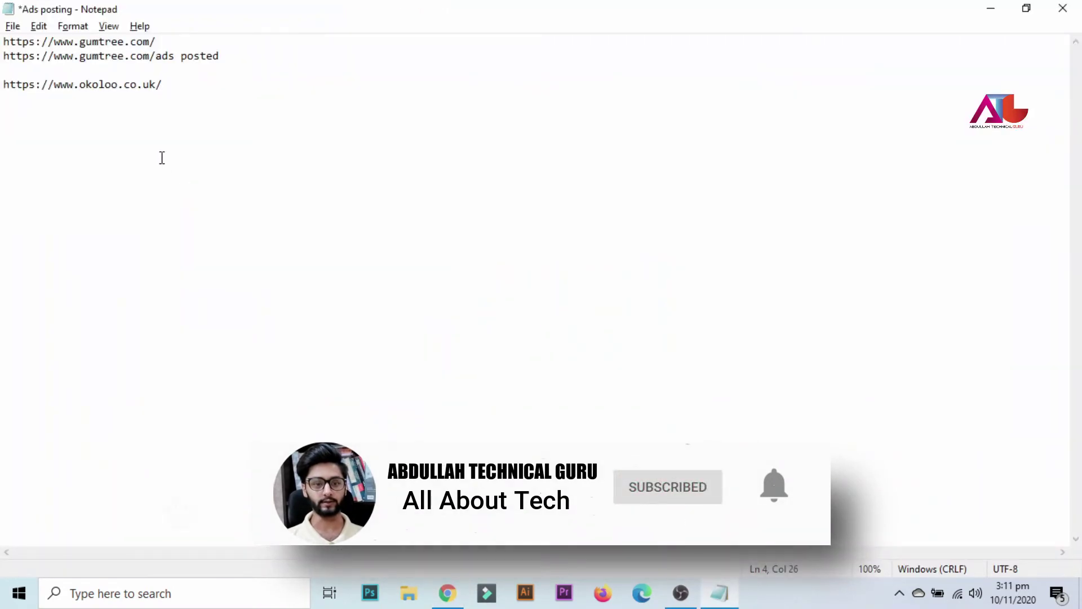
pyautogui.press('Return')
pyautogui.hotkey('ctrl', 'v')
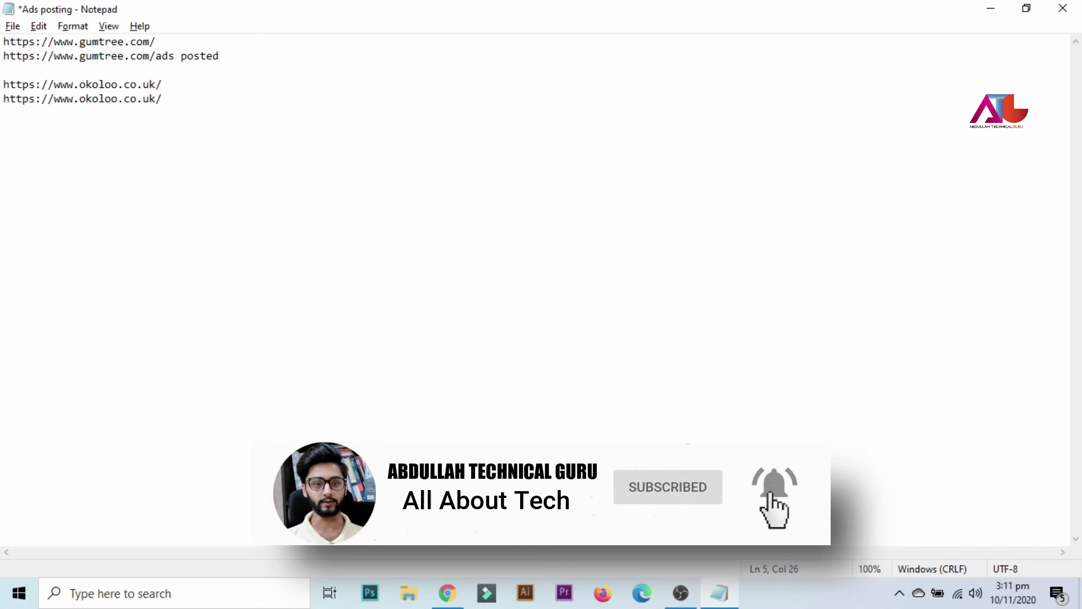
pyautogui.write('ads')
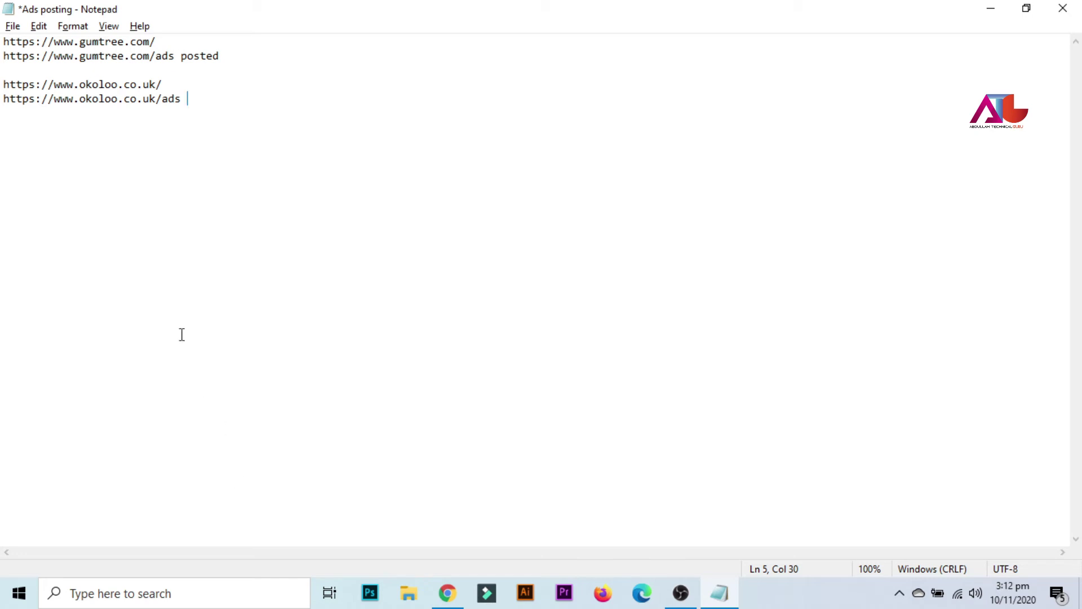
pyautogui.hotkey('ctrl', 'a')
pyautogui.click(183, 313)
# Minimise the open windows, view the Ads posting file from the desktop and close that view.
pyautogui.click(991, 8)
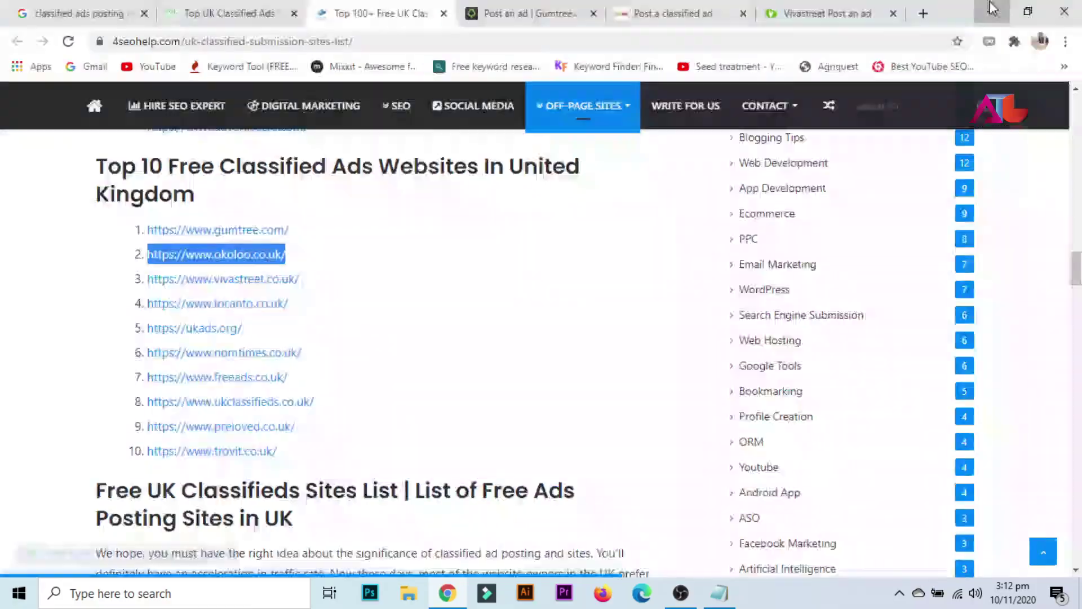
pyautogui.click(993, 9)
pyautogui.doubleClick(458, 445)
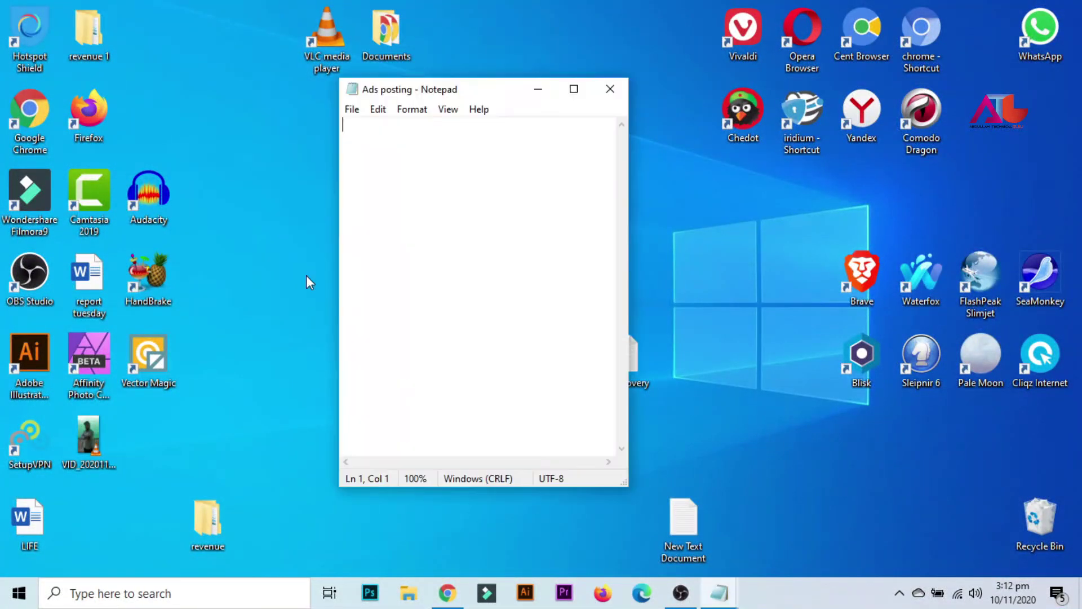
pyautogui.click(610, 89)
pyautogui.rightClick(402, 187)
pyautogui.moveTo(519, 364)
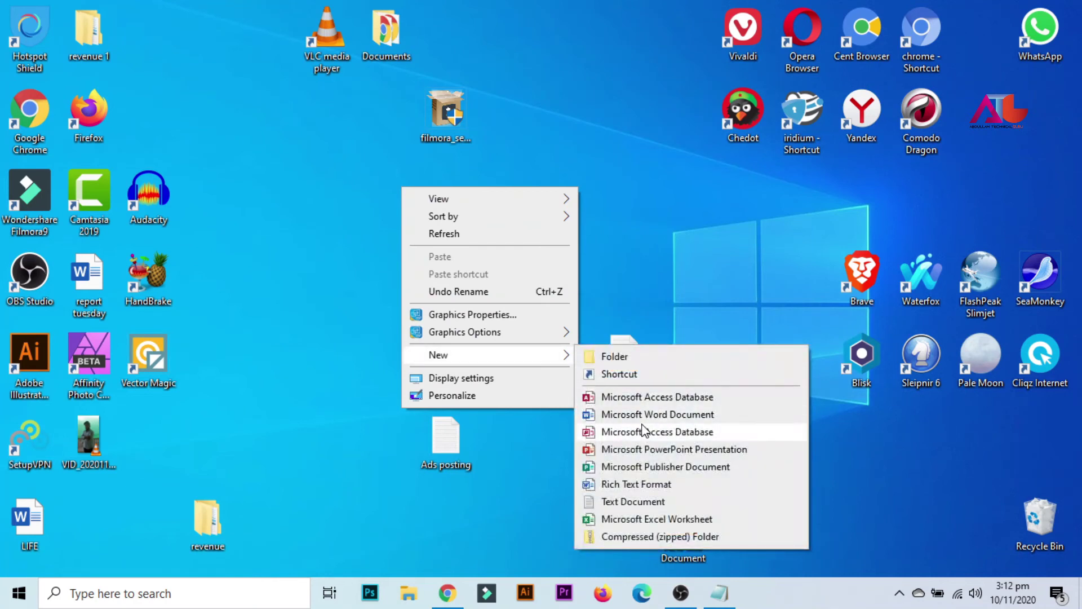
pyautogui.click(450, 443)
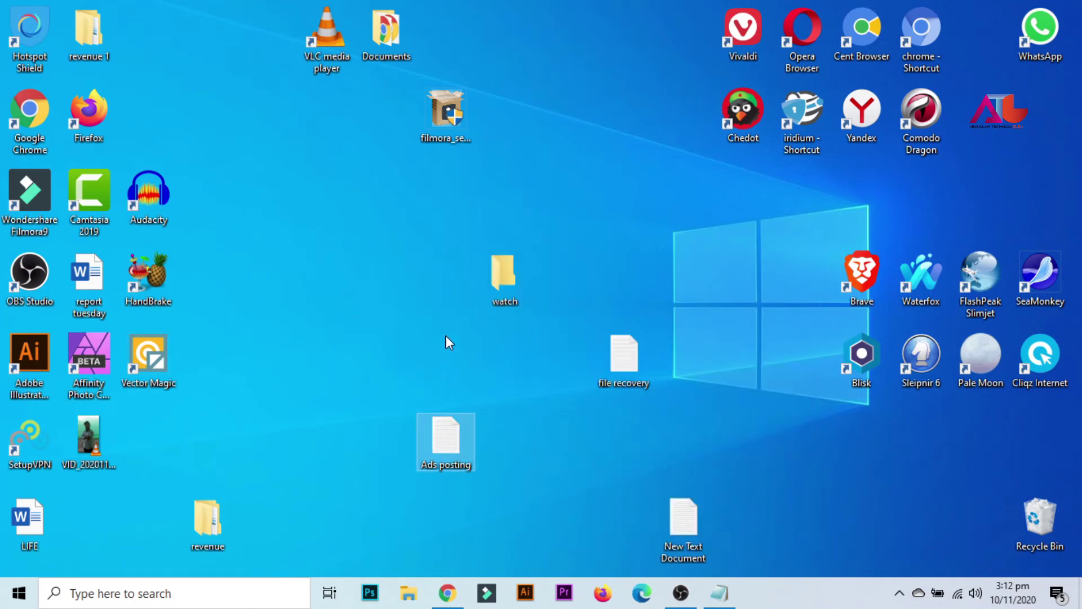
# Open fiverr.com in the browser and search its services for "classified ads posting".
pyautogui.click(456, 602)
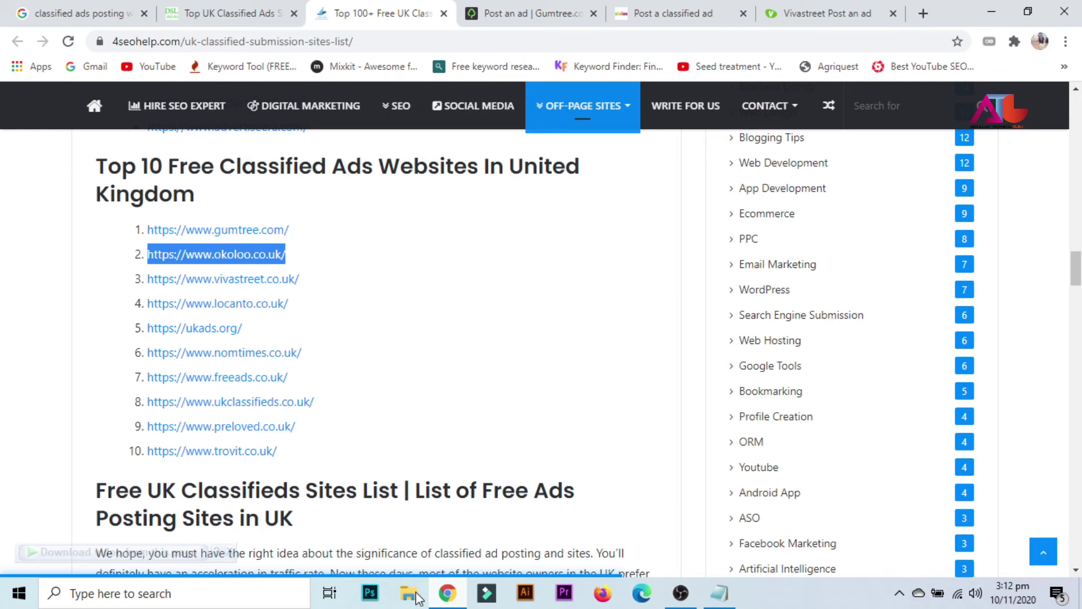
pyautogui.click(923, 14)
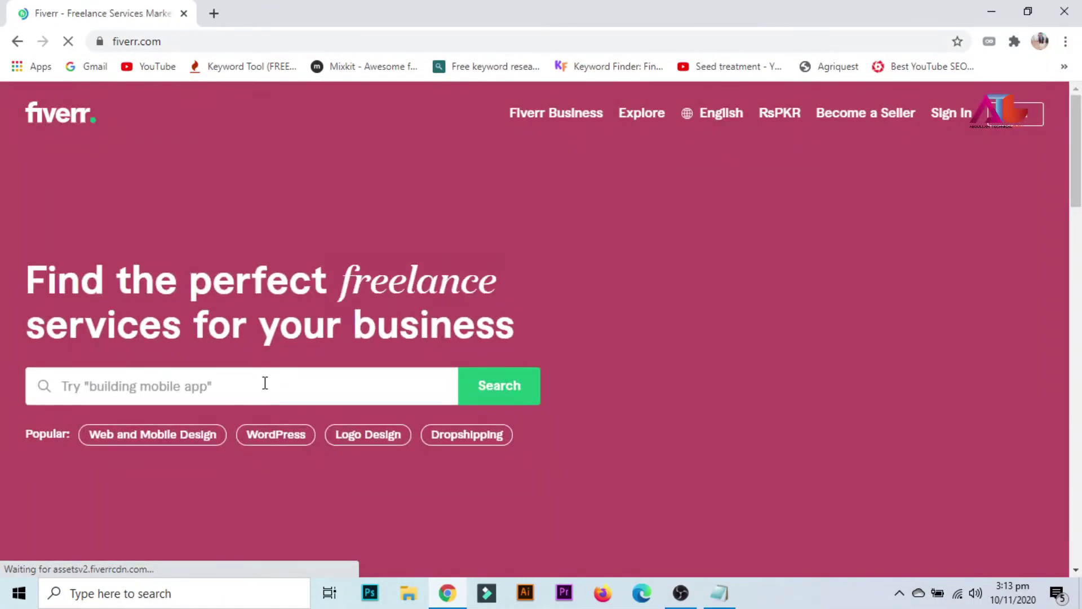
pyautogui.write('classifi')
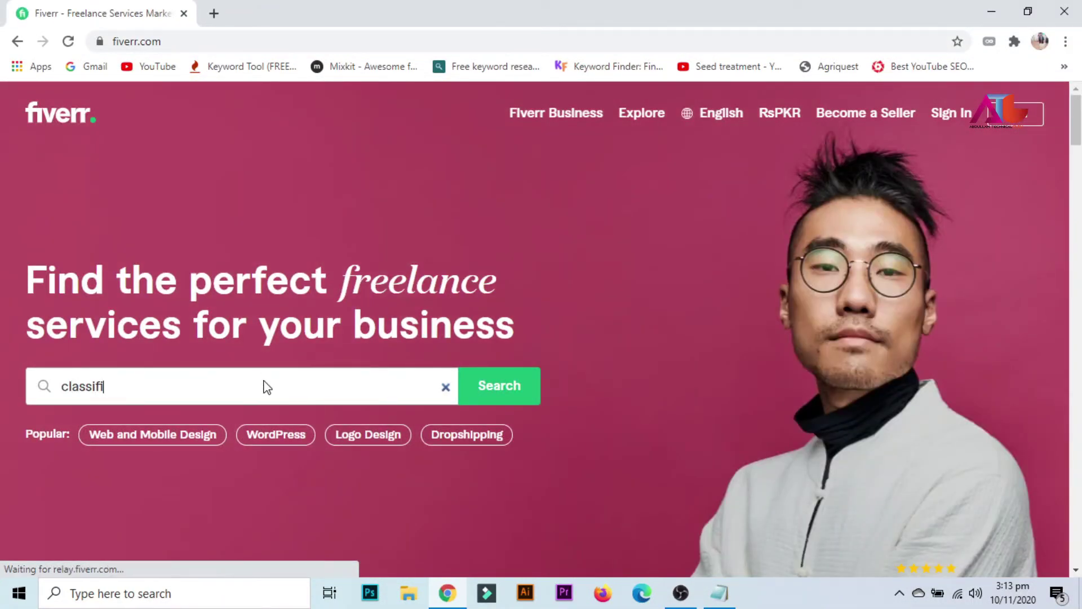
pyautogui.write('ed ADS')
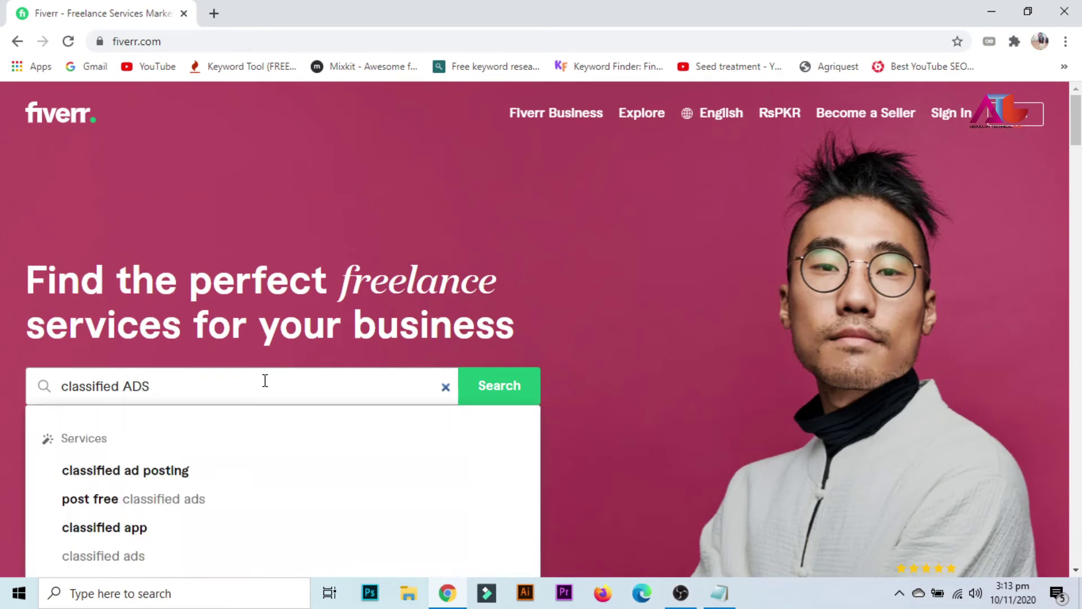
pyautogui.click(221, 472)
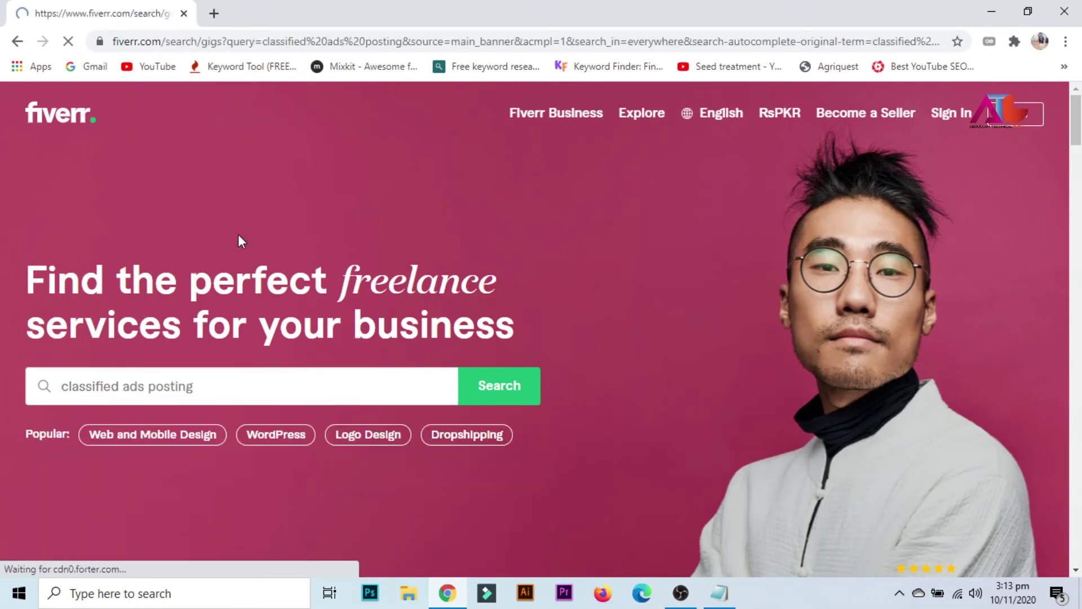
# Examine the service count, gig offers, ratings and starting prices in the "classified ads posting" results.
pyautogui.scroll(-2, 165, 291)
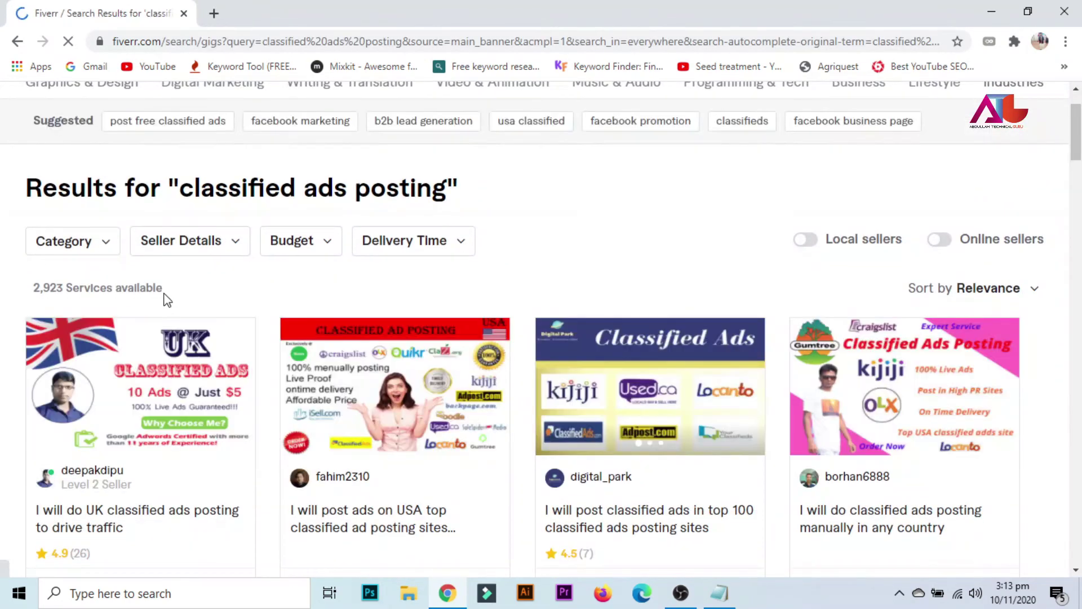
pyautogui.tripleClick(47, 292)
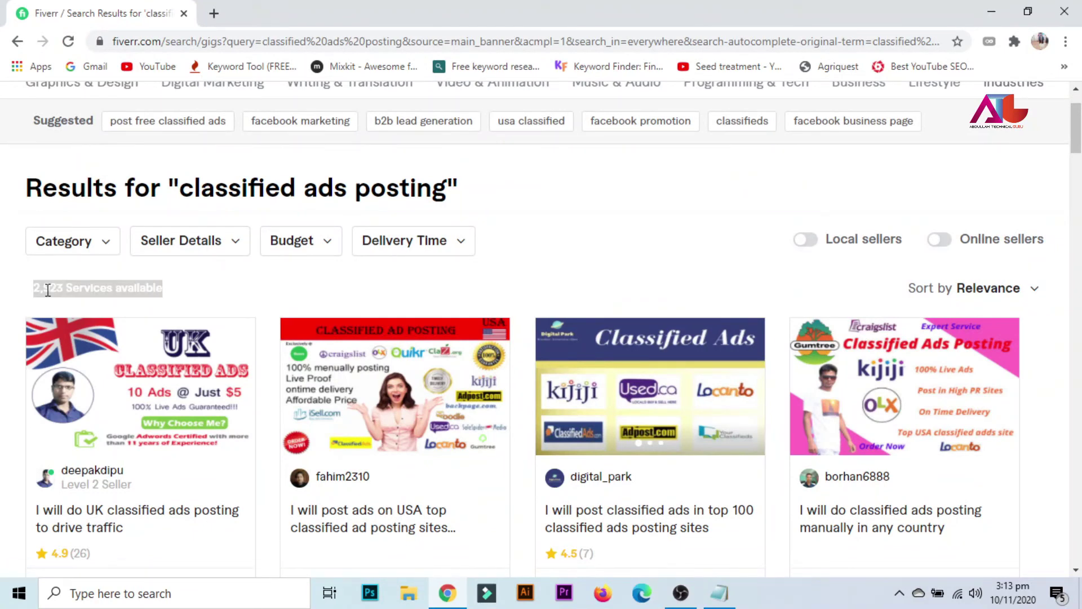
pyautogui.scroll(-4, 48, 290)
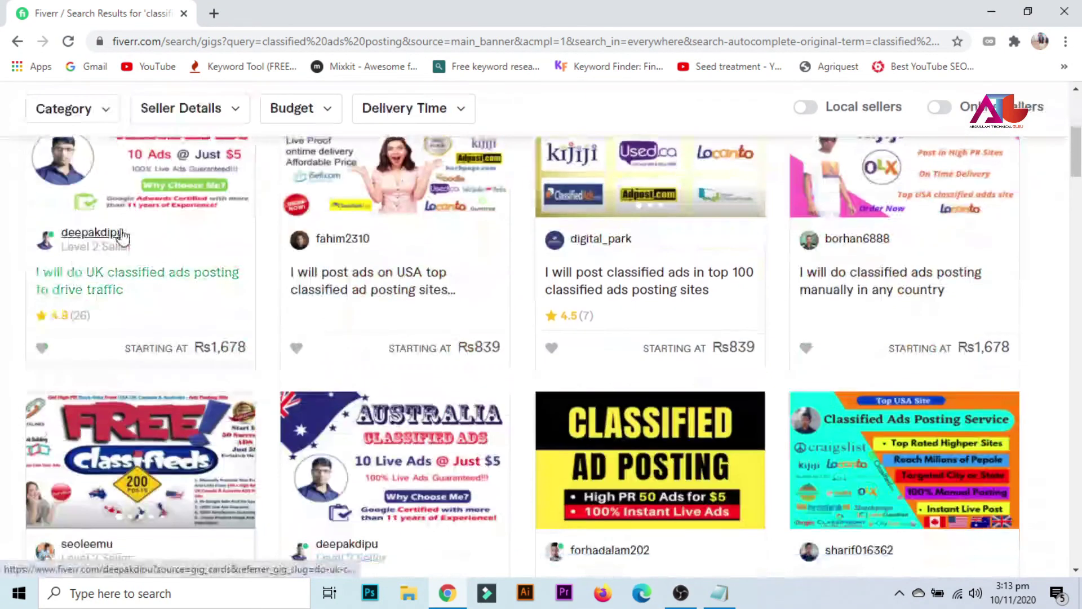
pyautogui.scroll(-3, 121, 234)
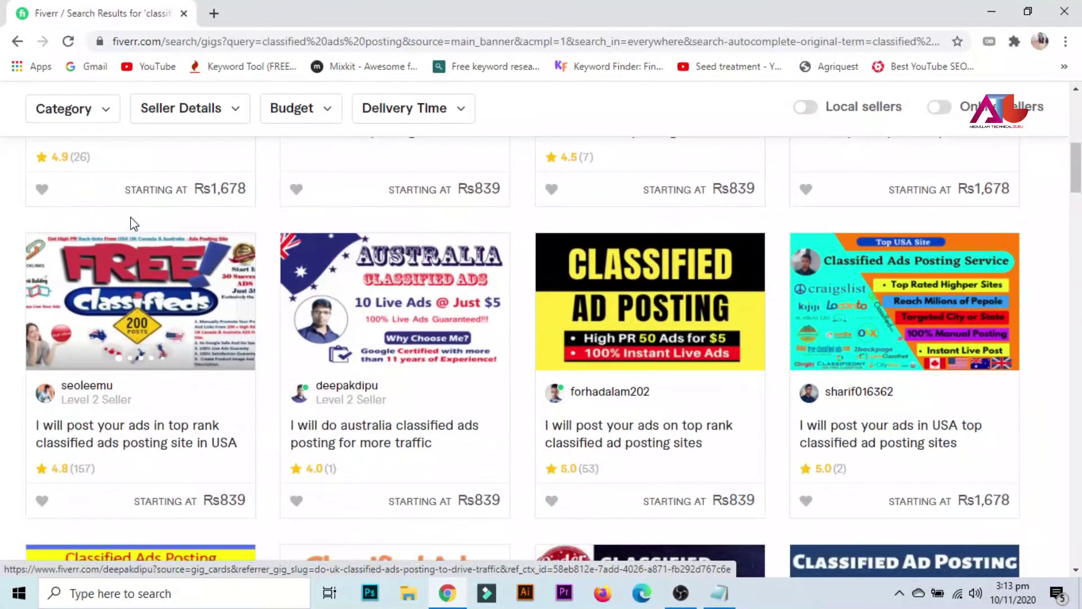
pyautogui.scroll(1, 113, 222)
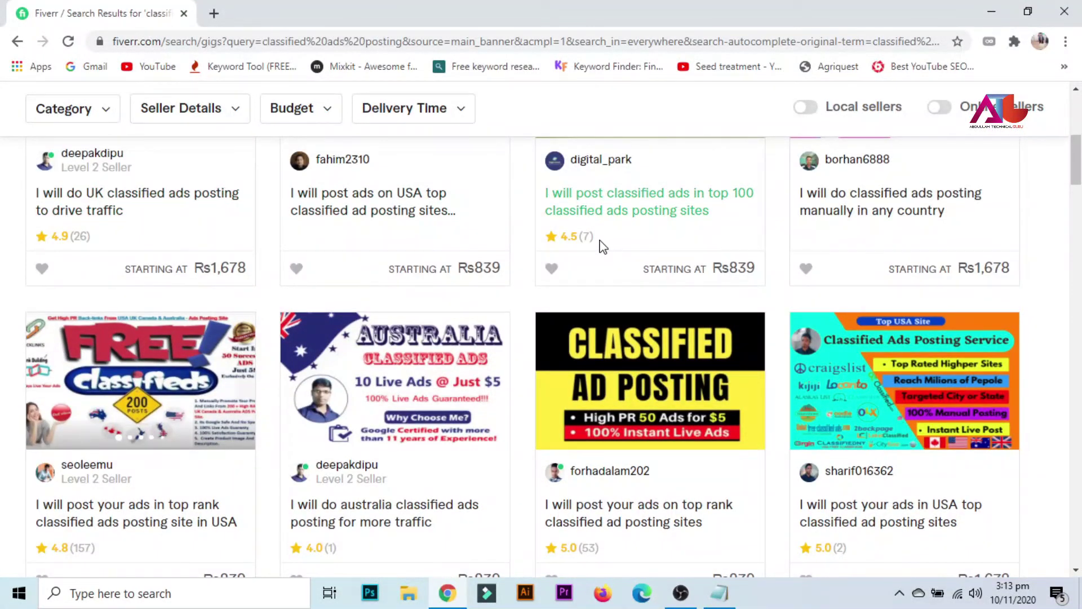
pyautogui.scroll(-3, 225, 358)
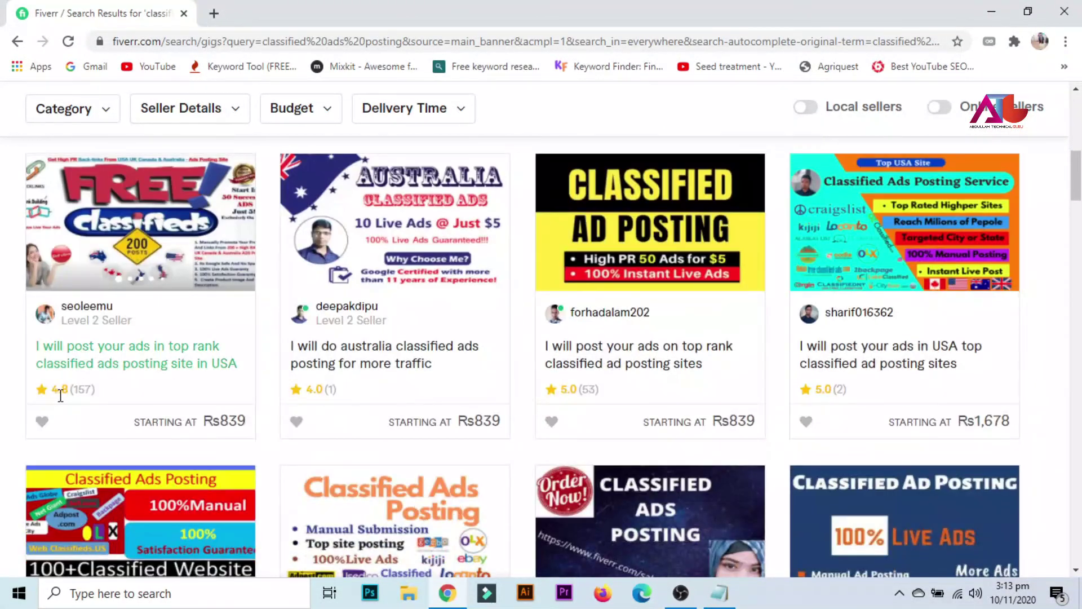
pyautogui.scroll(-3, 586, 403)
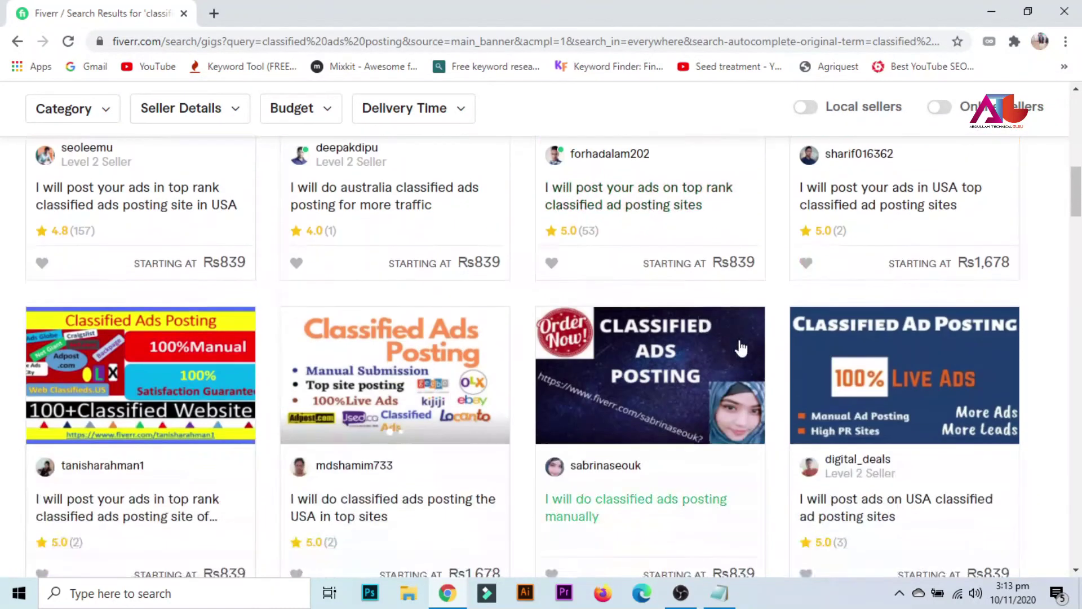
pyautogui.scroll(-2, 17, 442)
pyautogui.scroll(-4, 374, 398)
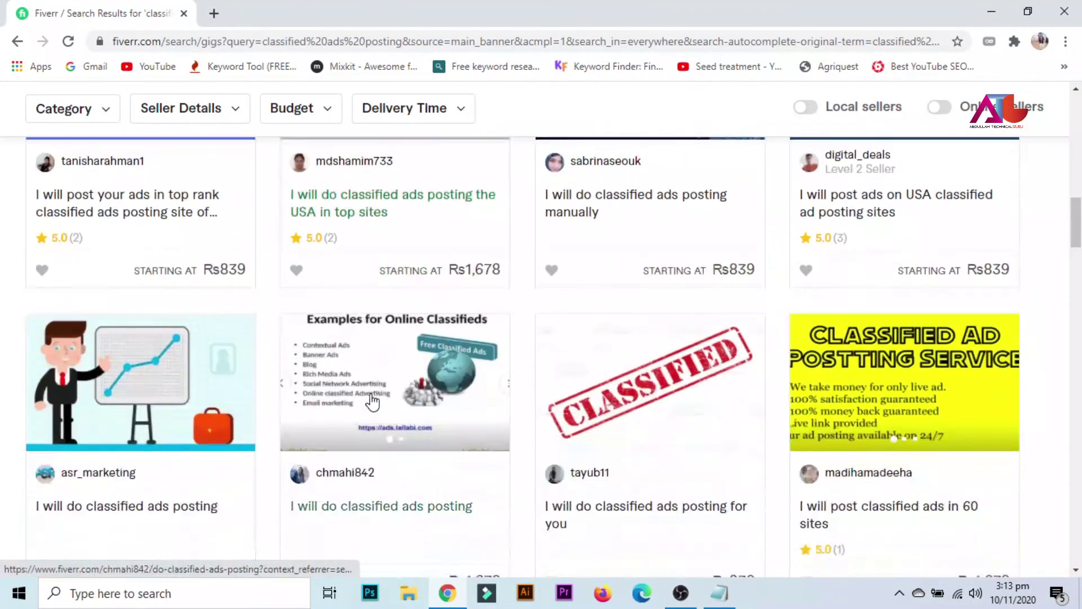
pyautogui.scroll(-10, 372, 402)
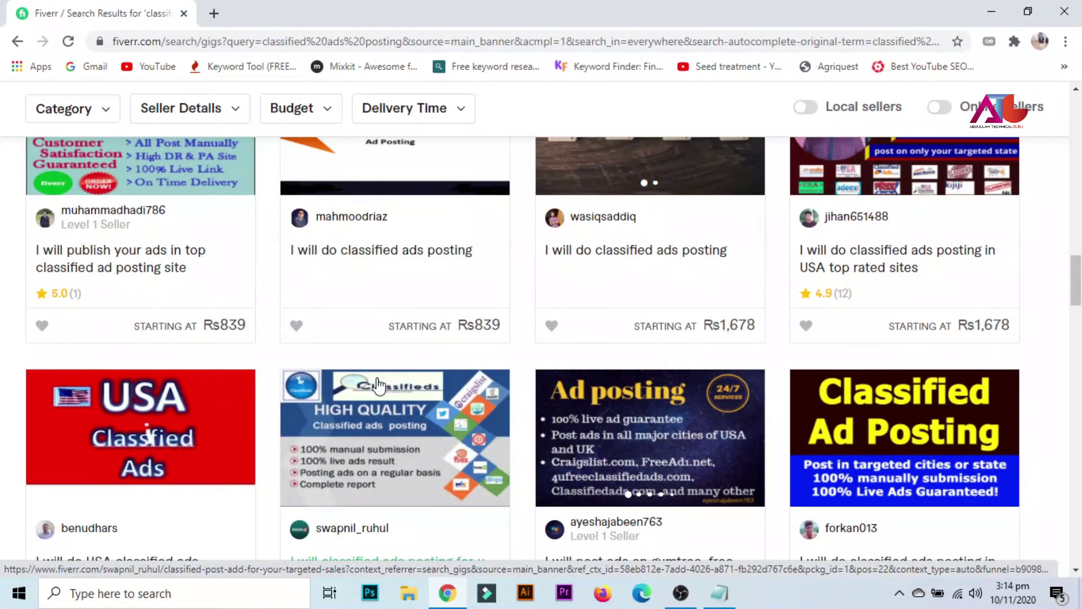
pyautogui.scroll(-4, 377, 386)
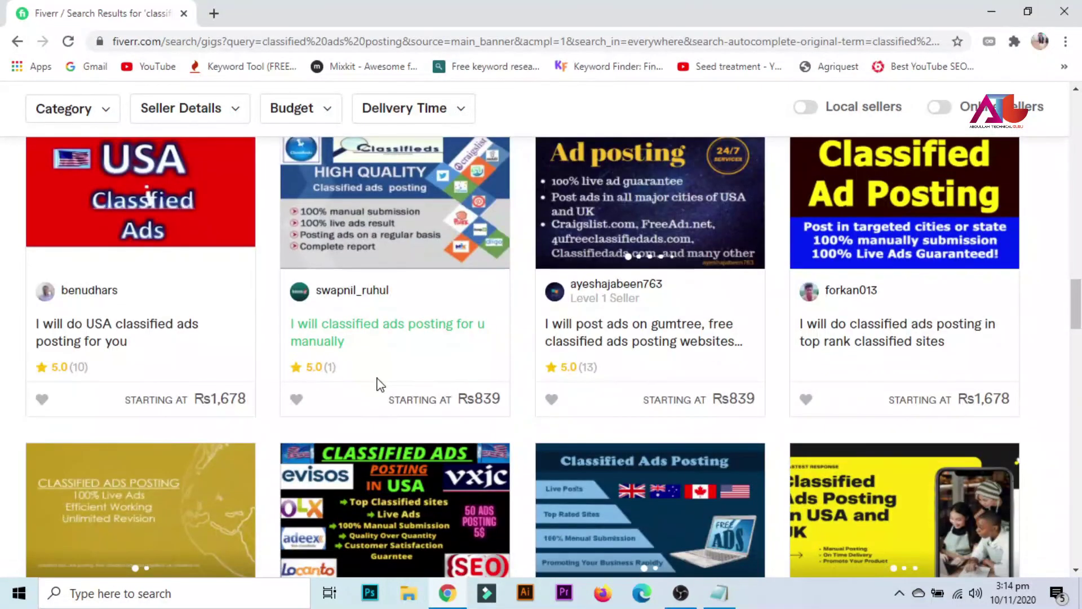
pyautogui.scroll(-20, 377, 386)
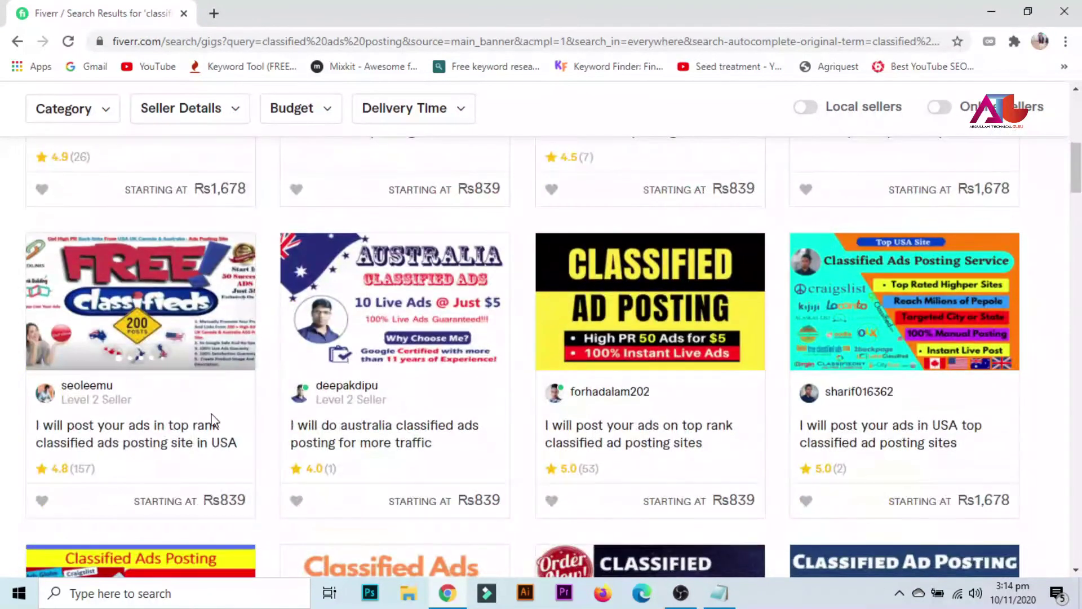
# Open the gigs "I will post your ads in top rank classified ads posting site in USA" and "...on top rank classified ad posting sites" in new tabs.
pyautogui.keyDown('ctrl'); pyautogui.click(107, 437); pyautogui.keyUp('ctrl')
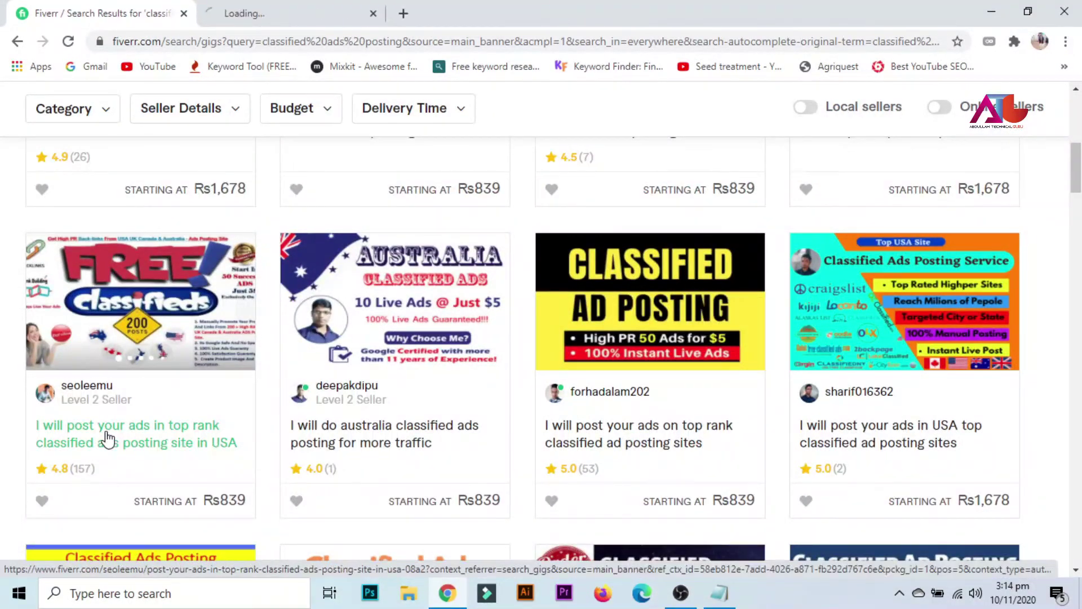
pyautogui.keyDown('ctrl'); pyautogui.click(584, 442); pyautogui.keyUp('ctrl')
pyautogui.scroll(1, 583, 449)
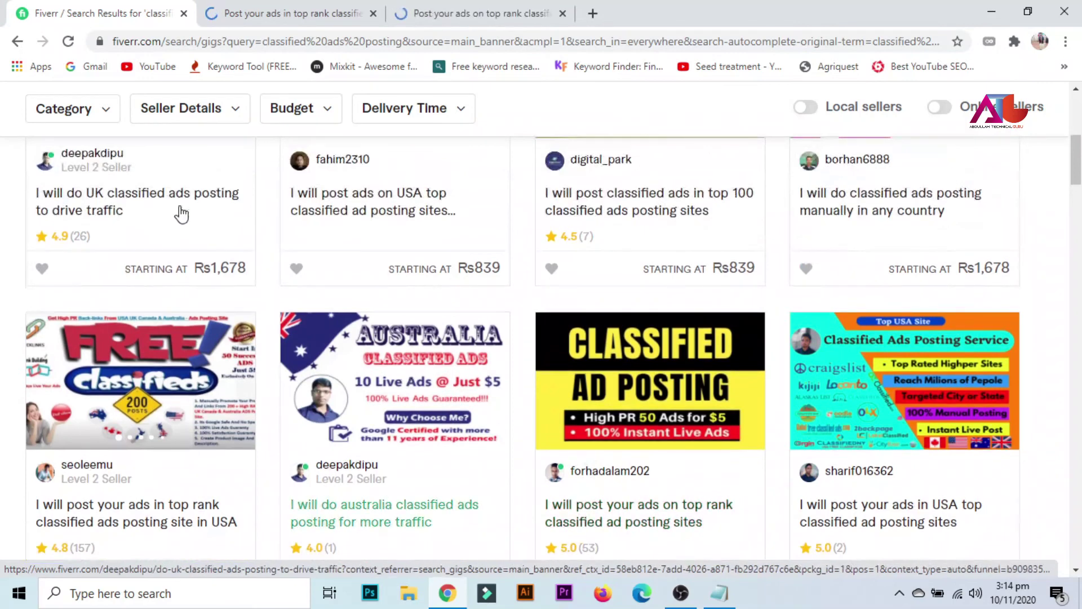
pyautogui.scroll(4, 169, 229)
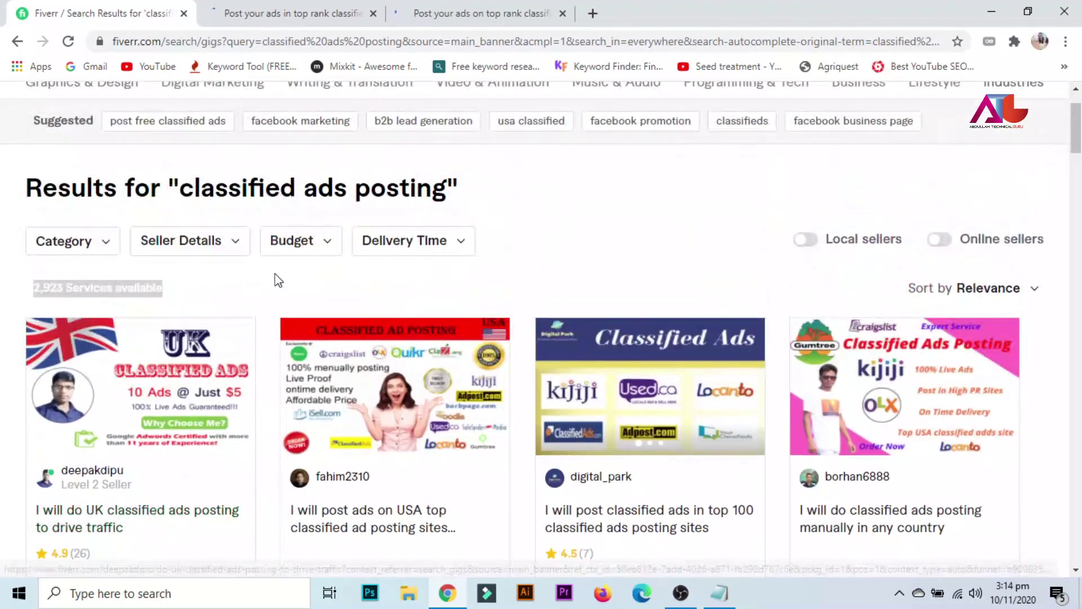
pyautogui.scroll(-5, 273, 280)
# Review the USA classified ads posting gig's description, package comparison, reviews and related services.
pyautogui.click(265, 13)
pyautogui.scroll(-8, 287, 402)
pyautogui.scroll(-15, 287, 402)
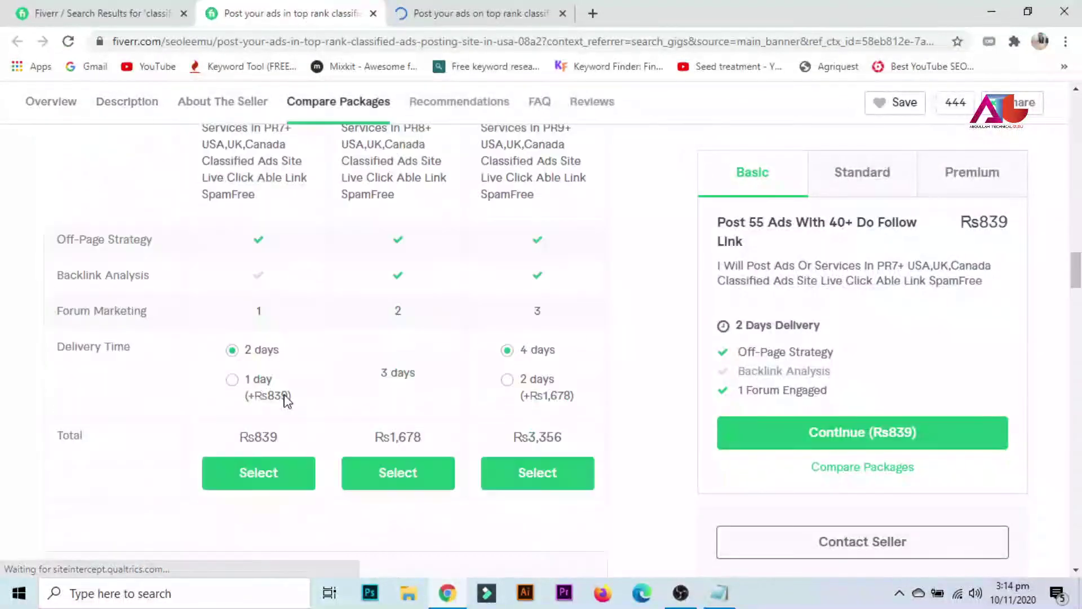
pyautogui.scroll(-10, 287, 401)
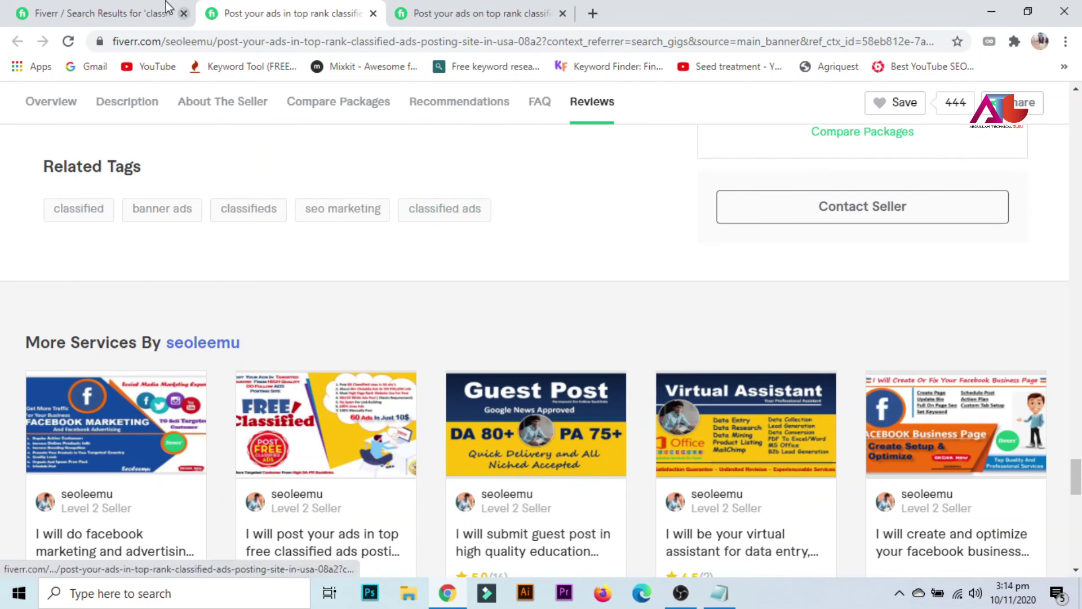
# From the "classified ads posting" results, open the suggested searches post free classified ads, facebook marketing and b2b lead generation in new tabs.
pyautogui.click(151, 7)
pyautogui.scroll(7, 177, 298)
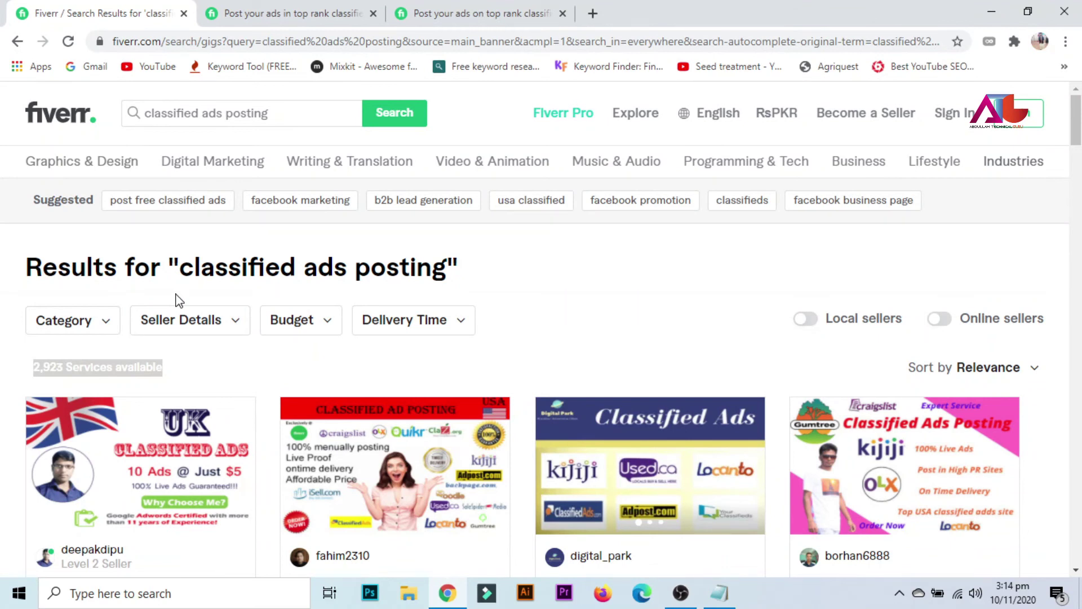
pyautogui.middleClick(164, 203)
pyautogui.middleClick(326, 211)
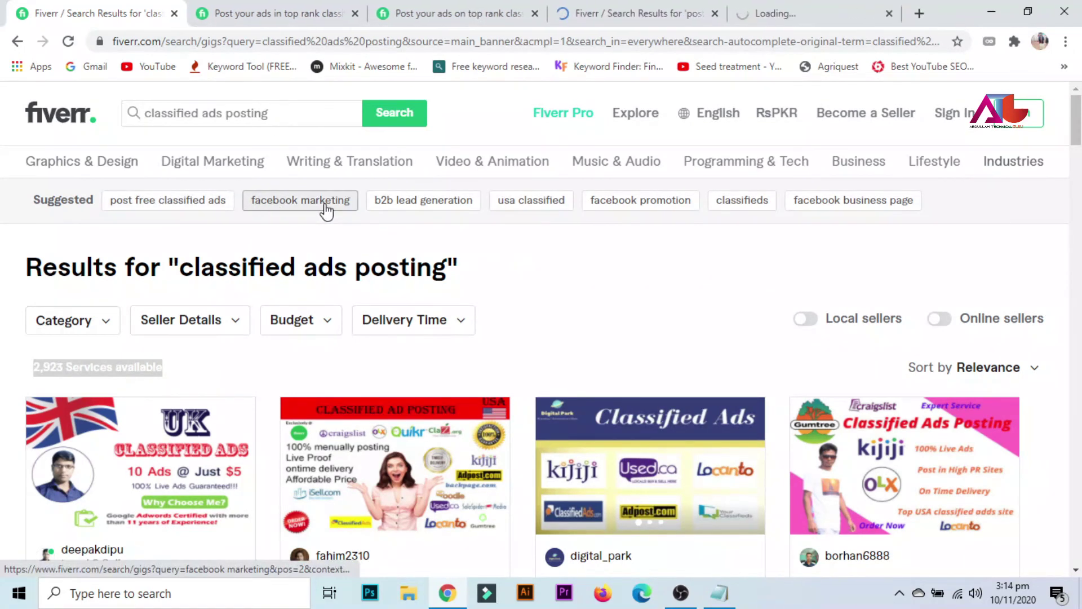
pyautogui.middleClick(428, 209)
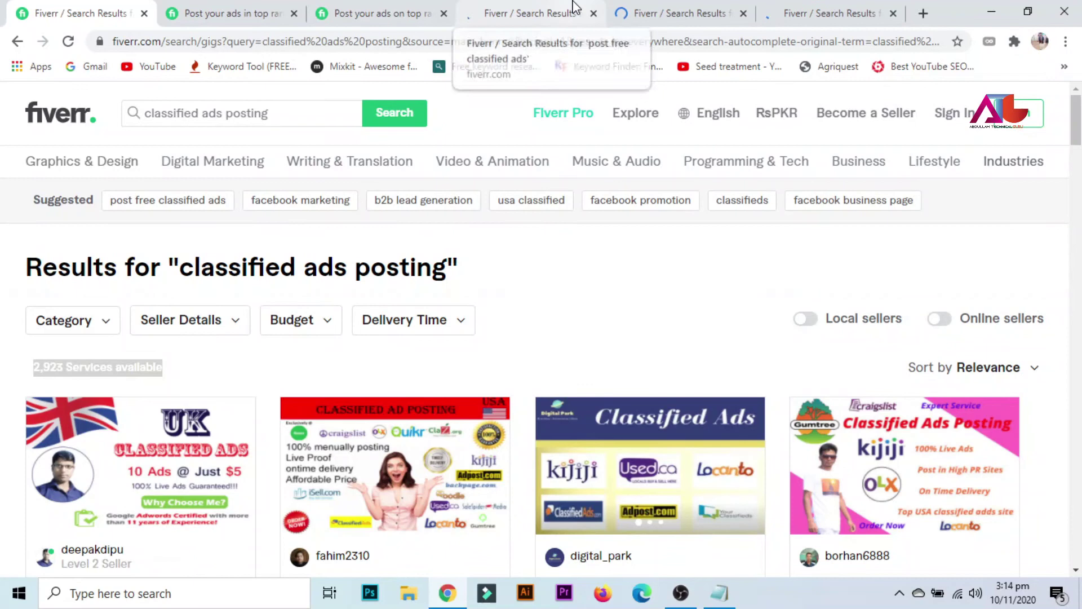
# Browse the gigs in the "post free classified ads" search results.
pyautogui.scroll(-8, 597, 248)
pyautogui.click(618, 8)
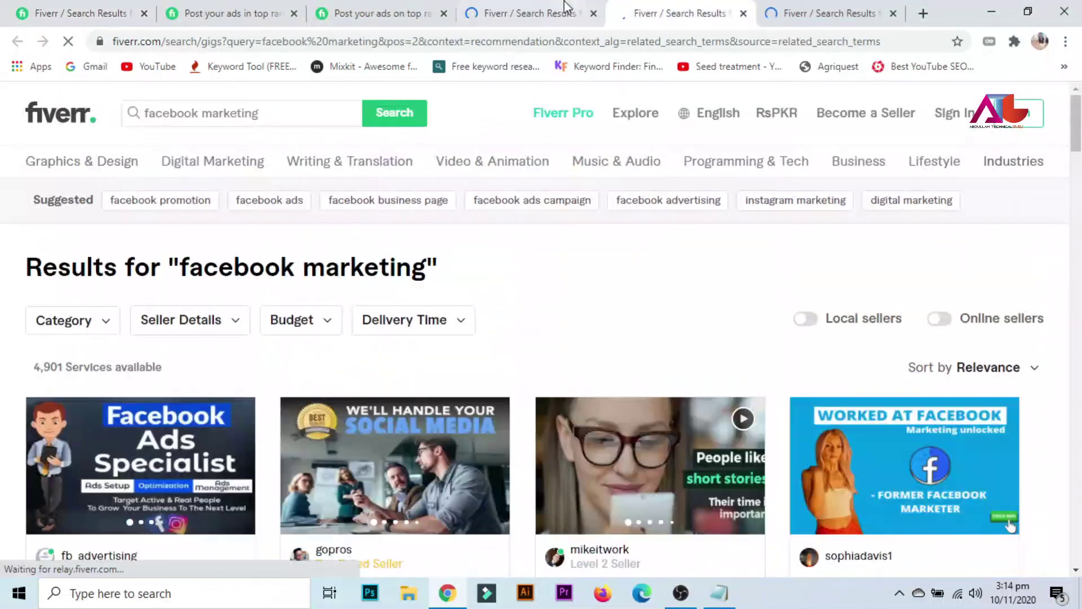
pyautogui.click(567, 8)
pyautogui.scroll(-6, 493, 239)
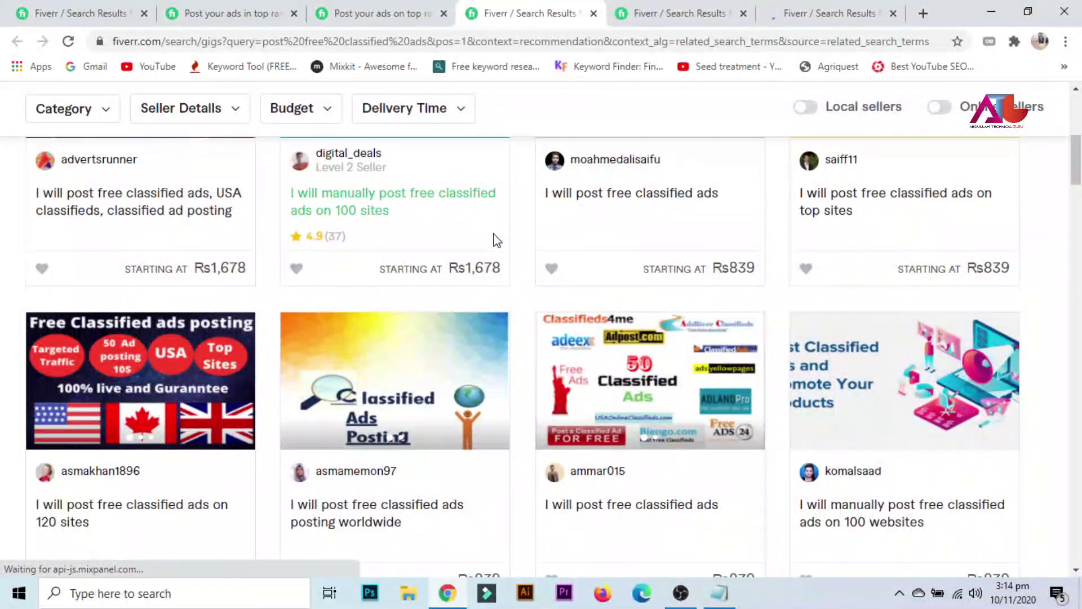
pyautogui.scroll(-10, 496, 240)
pyautogui.scroll(-3, 494, 237)
pyautogui.scroll(20, 493, 237)
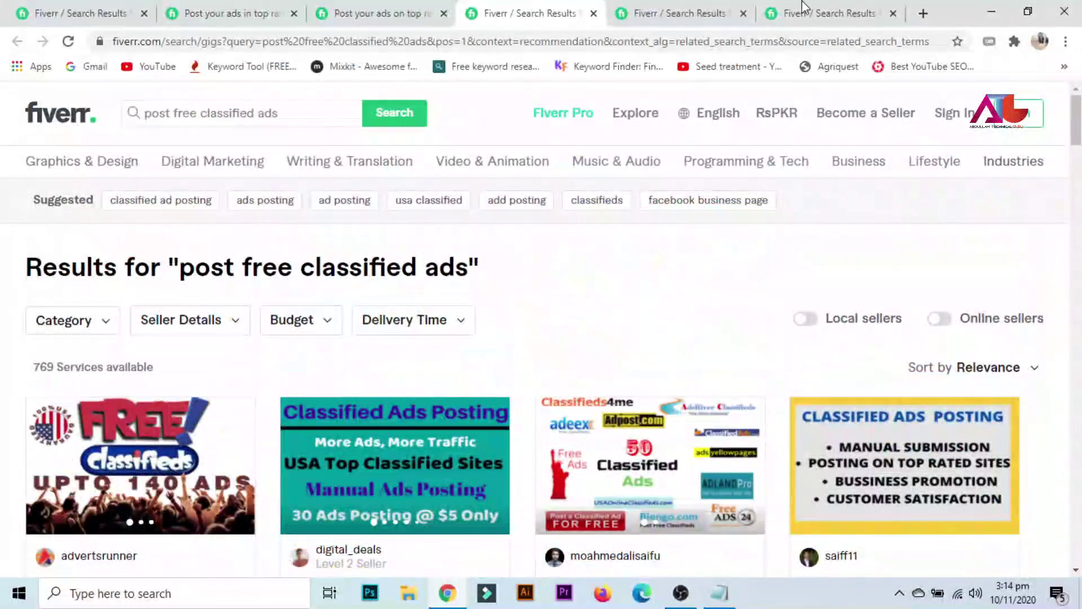
# Switch to the "facebook marketing" search results and look over the gigs offered.
pyautogui.click(804, 8)
pyautogui.click(648, 11)
pyautogui.scroll(-6, 601, 135)
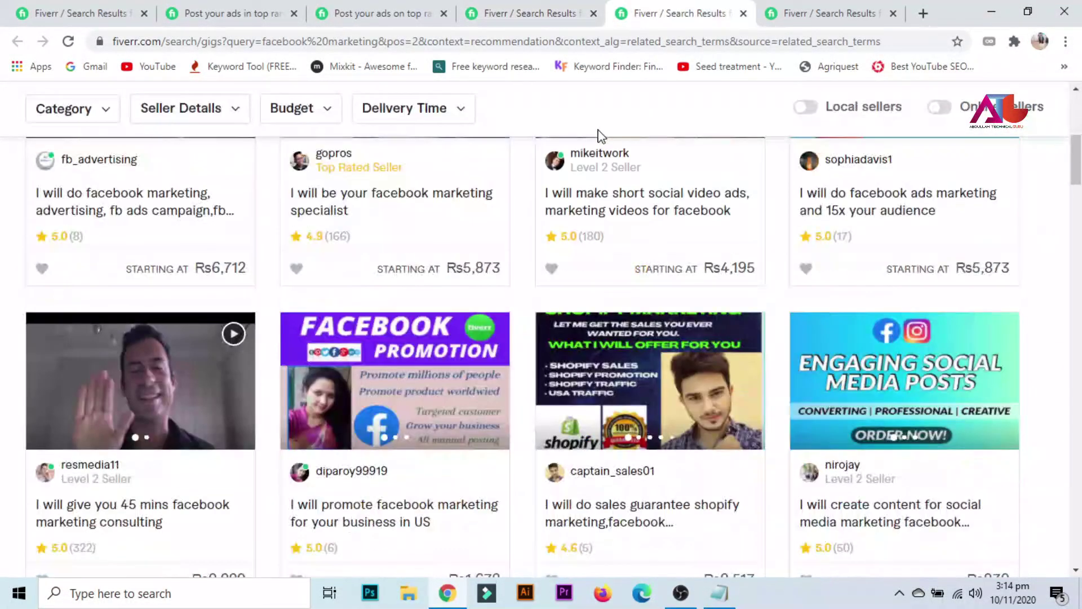
pyautogui.scroll(6, 597, 137)
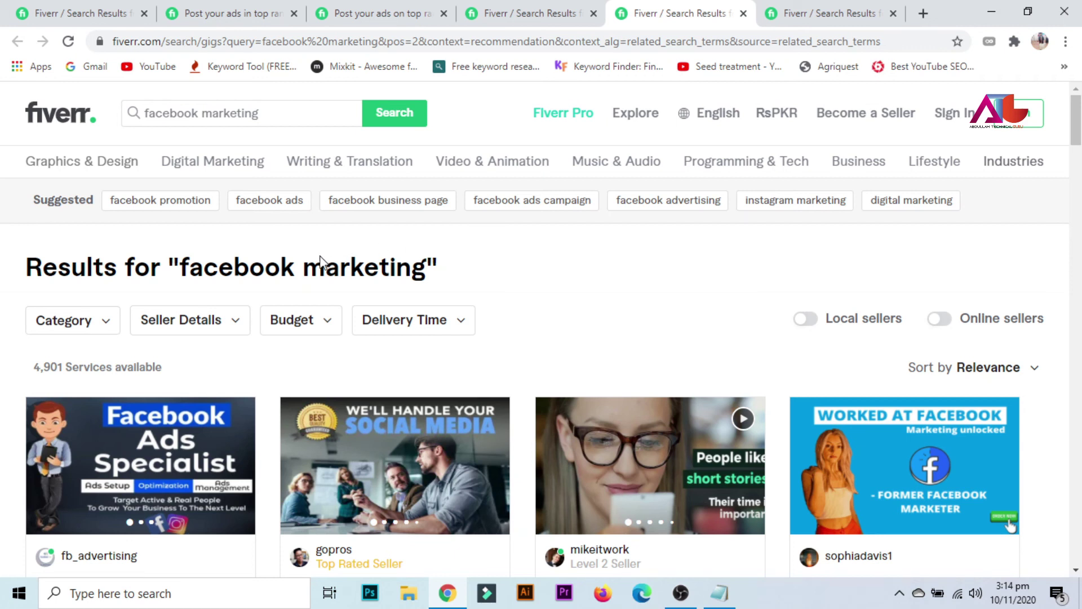
pyautogui.scroll(-1, 274, 292)
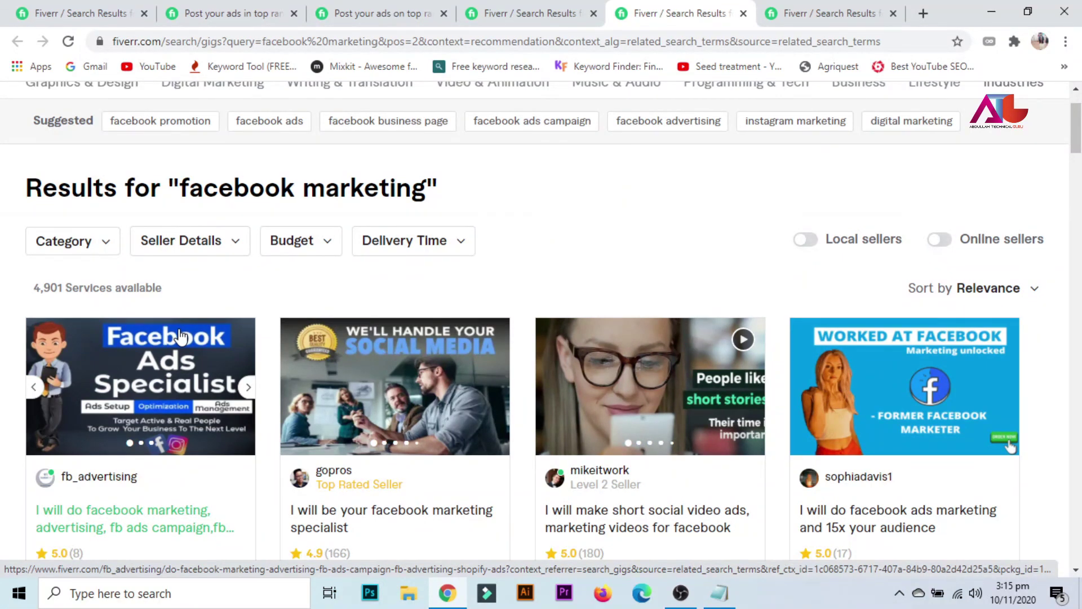
# Open the Facebook Ads Specialist gig in a new tab and read its About This Gig description.
pyautogui.middleClick(181, 336)
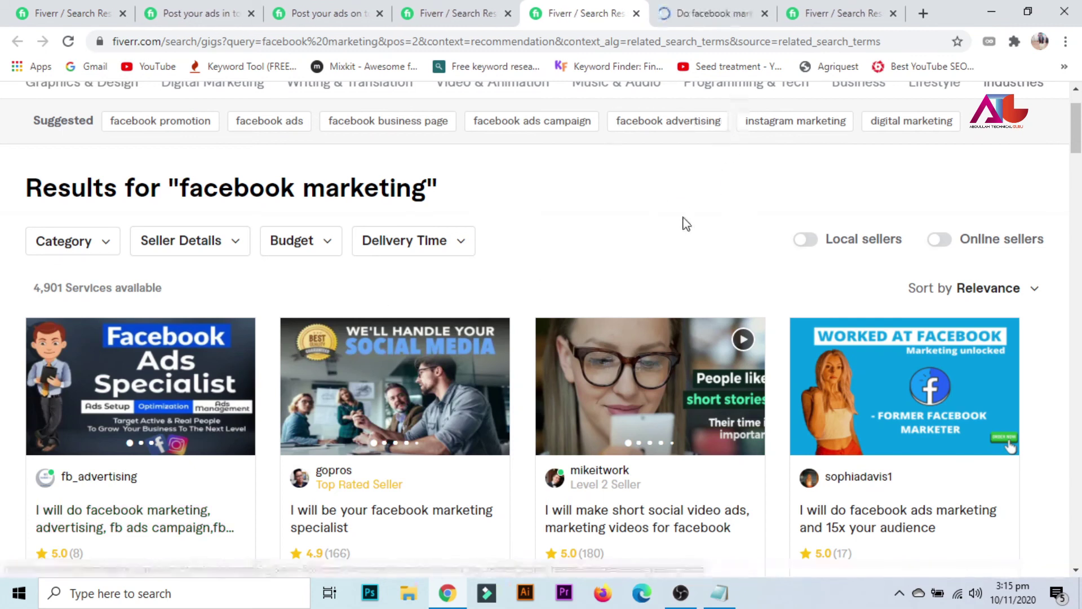
pyautogui.click(713, 13)
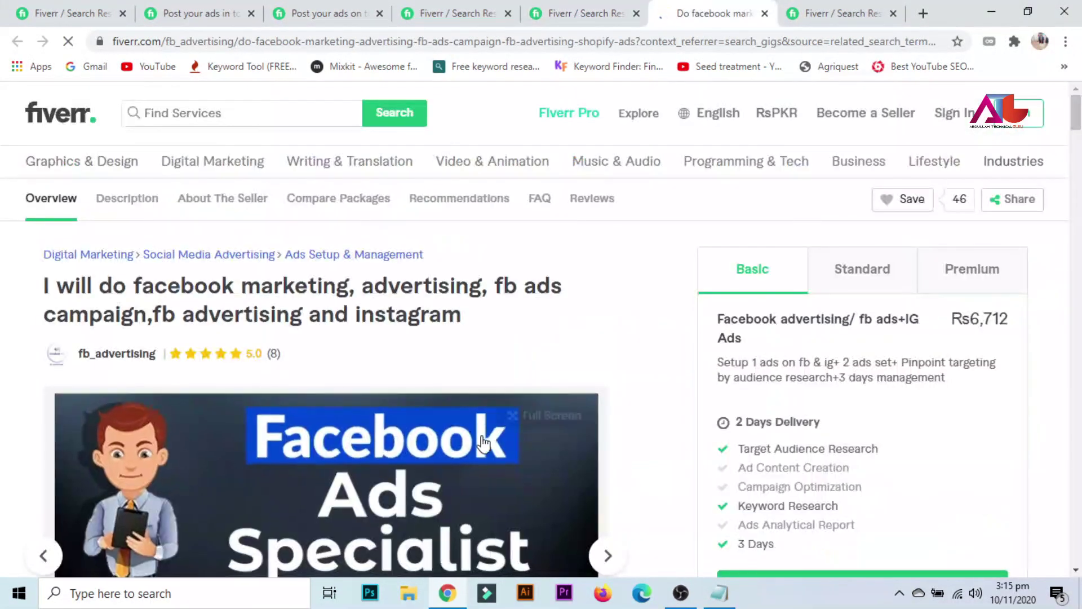
pyautogui.scroll(-8, 490, 433)
pyautogui.scroll(-3, 490, 433)
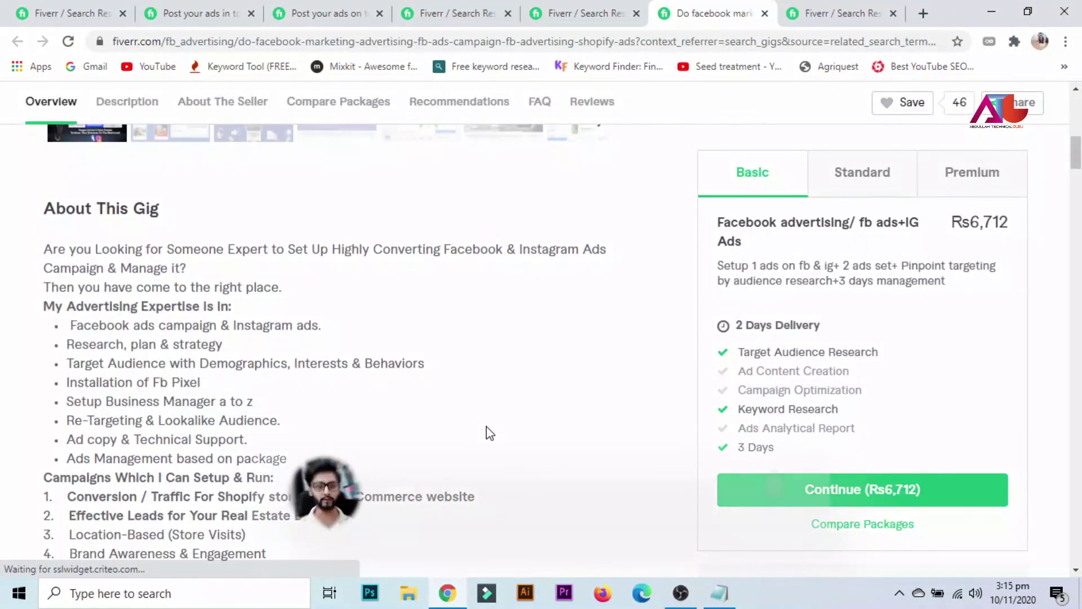
pyautogui.scroll(-2, 488, 433)
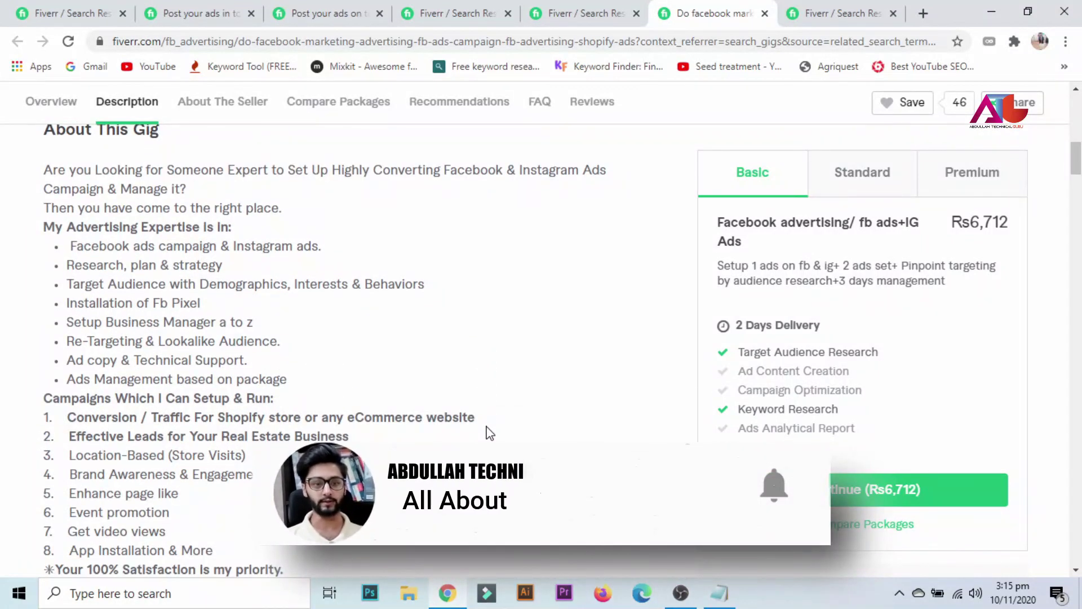
pyautogui.scroll(-4, 486, 433)
# Return to the "facebook marketing" results and compare the starting prices of the listed gigs.
pyautogui.hotkey('ctrl', 'shift', 'Tab')
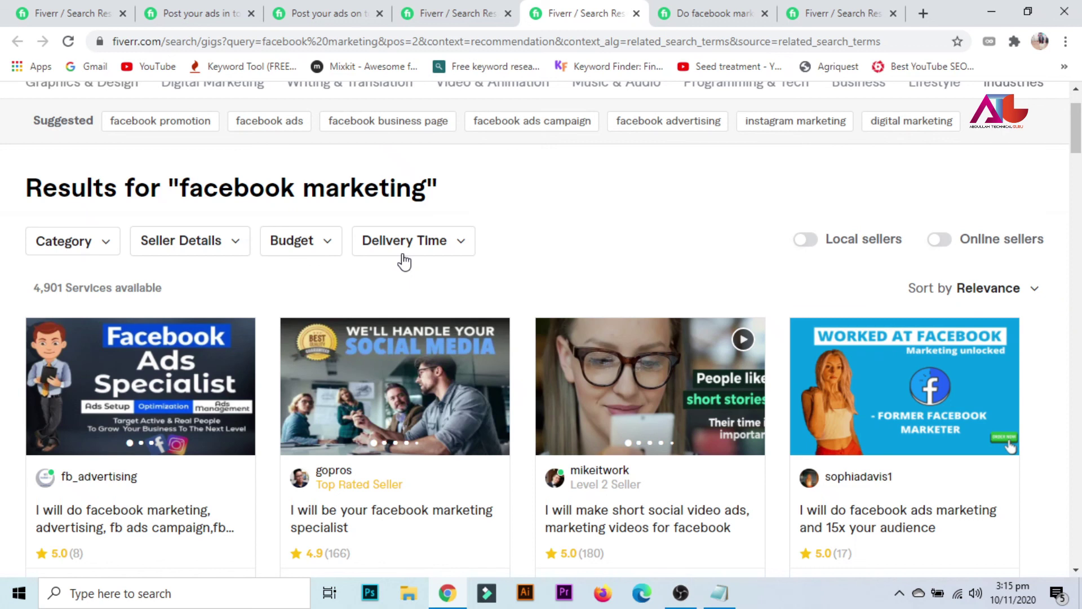
pyautogui.scroll(-3, 405, 261)
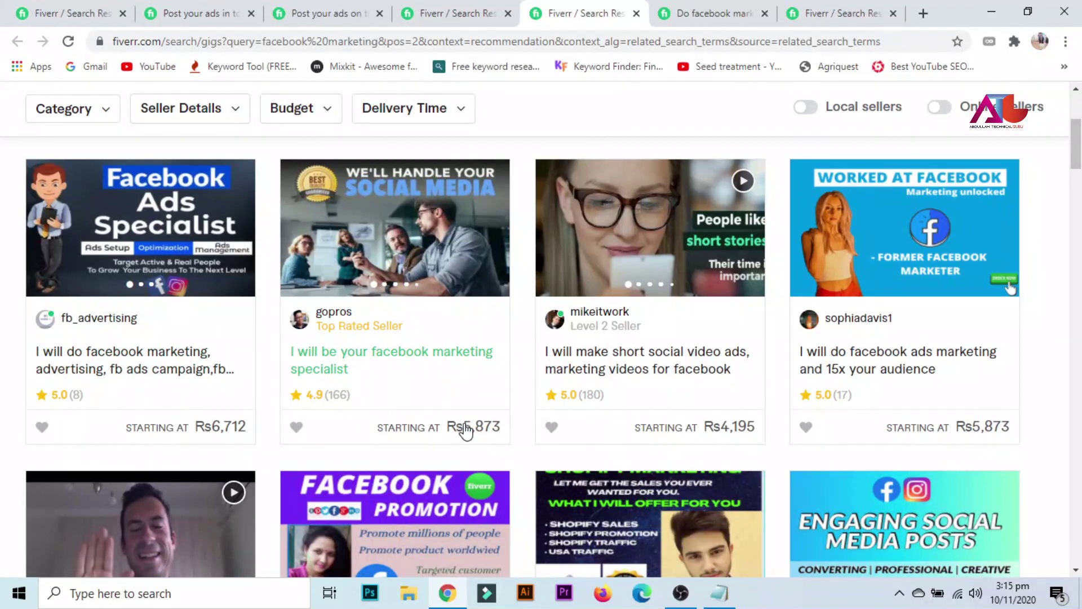
pyautogui.scroll(-1, 906, 386)
pyautogui.scroll(-2, 411, 374)
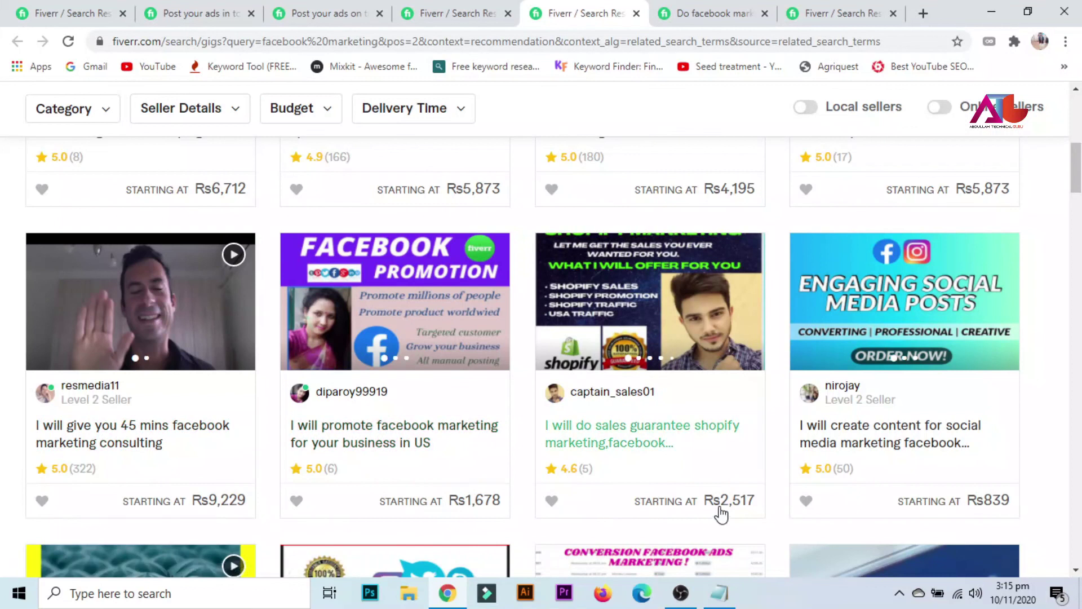
pyautogui.scroll(6, 637, 411)
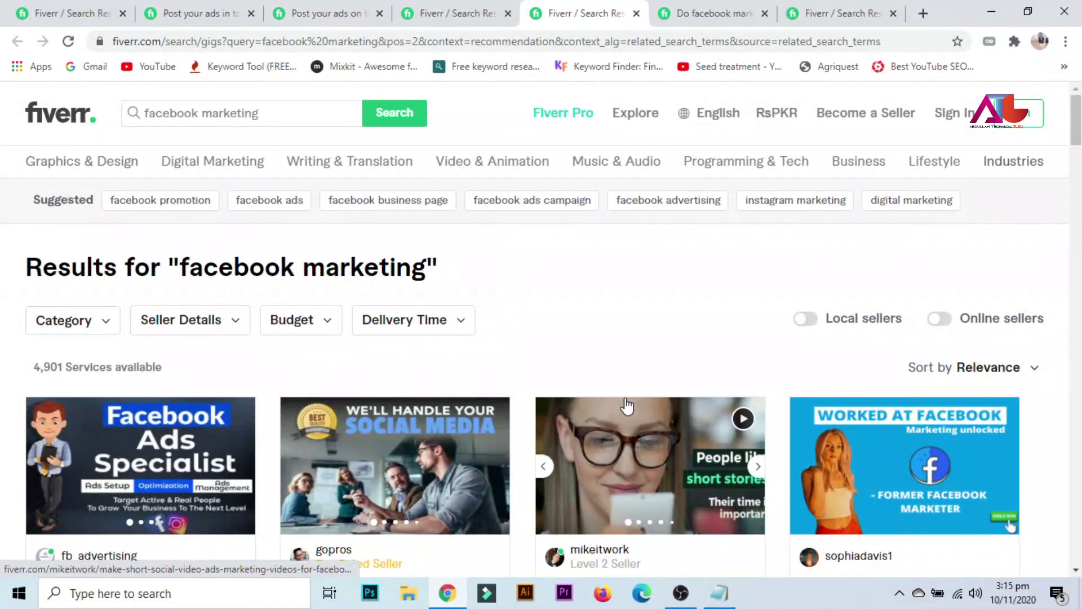